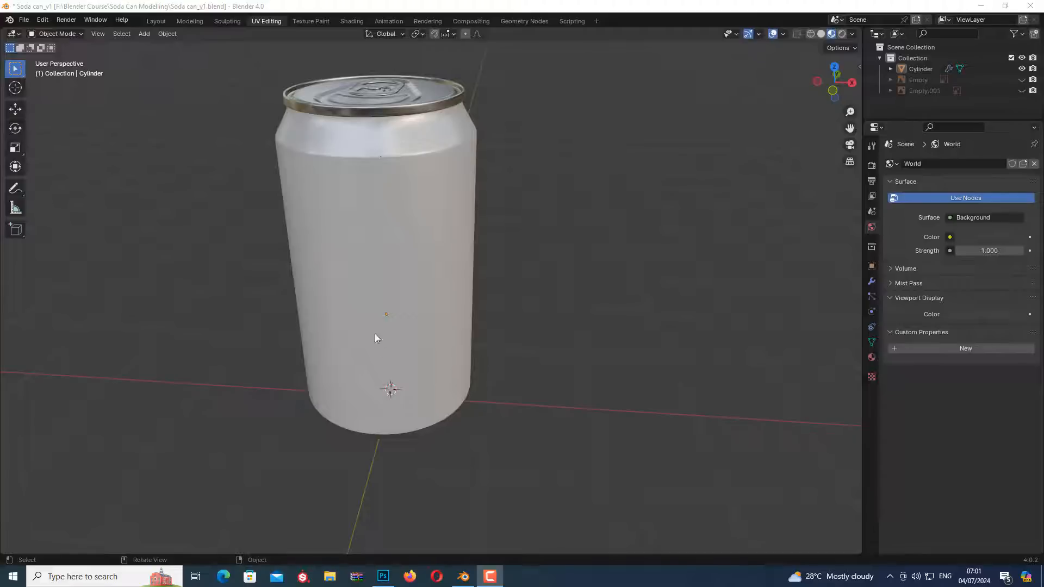
In the Shading workspace, set the can's Label material to Metallic 0.4 and Roughness 0.3
left_click(394, 191)
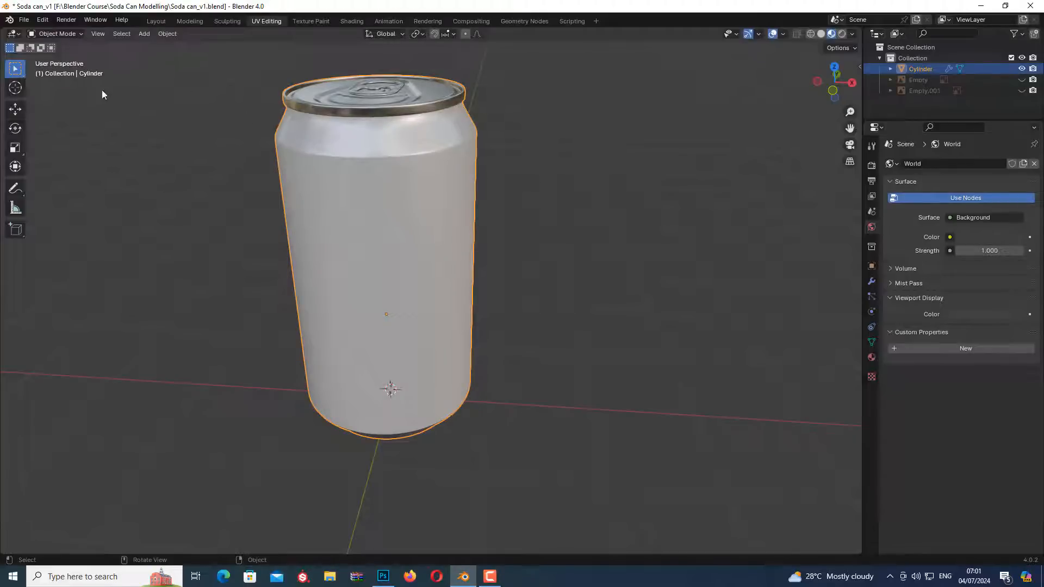
left_click(352, 22)
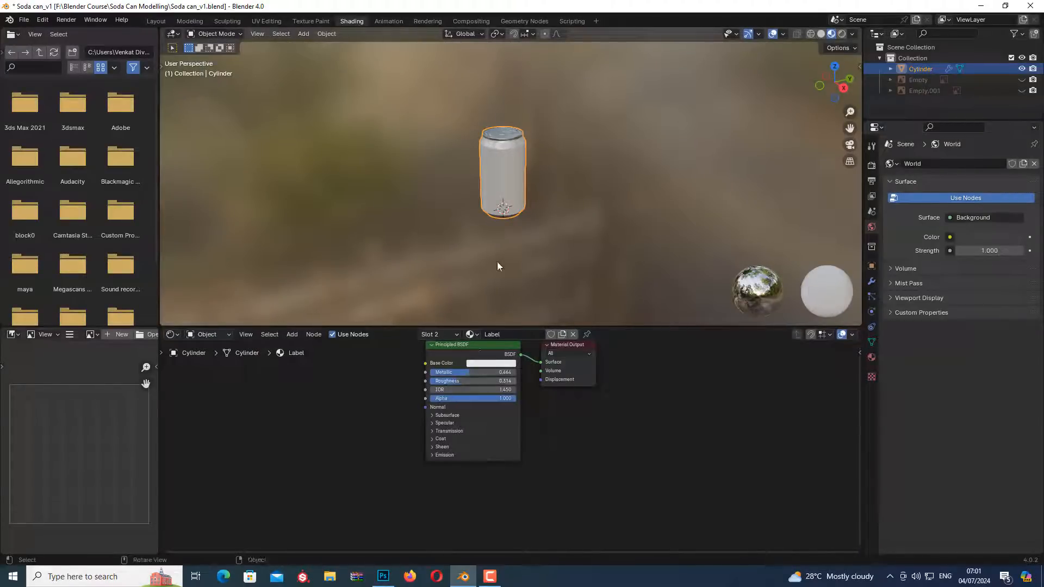
scroll(489, 148, "up", 4)
scroll(509, 91, "up", 2)
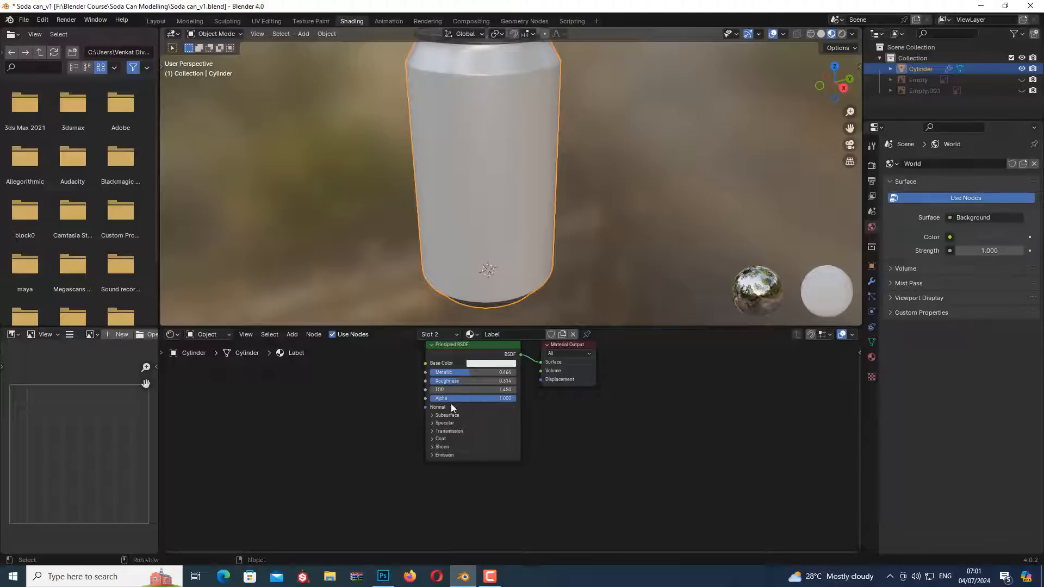
left_click(504, 374)
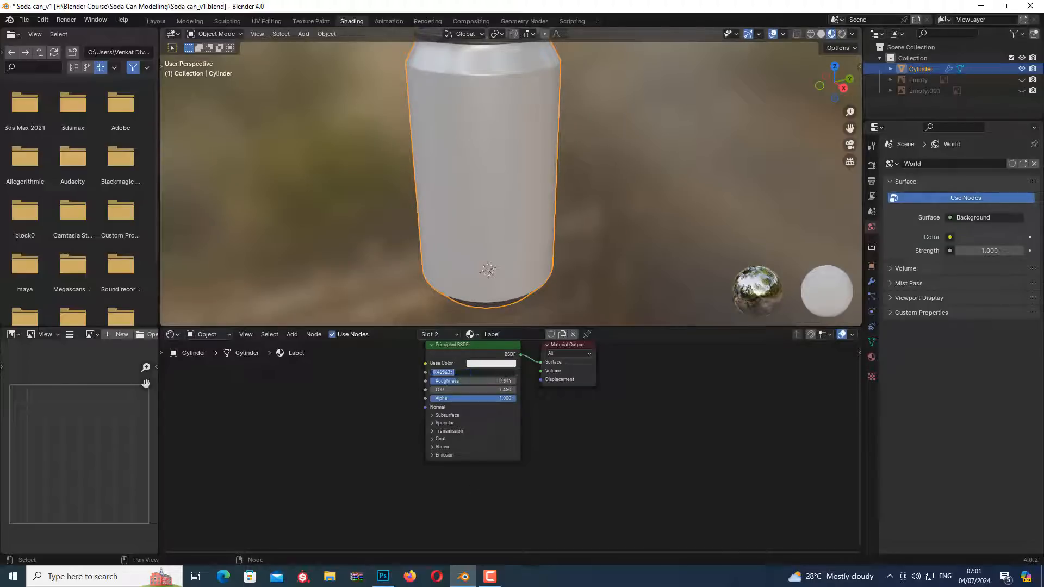
type("0.4")
key("Tab")
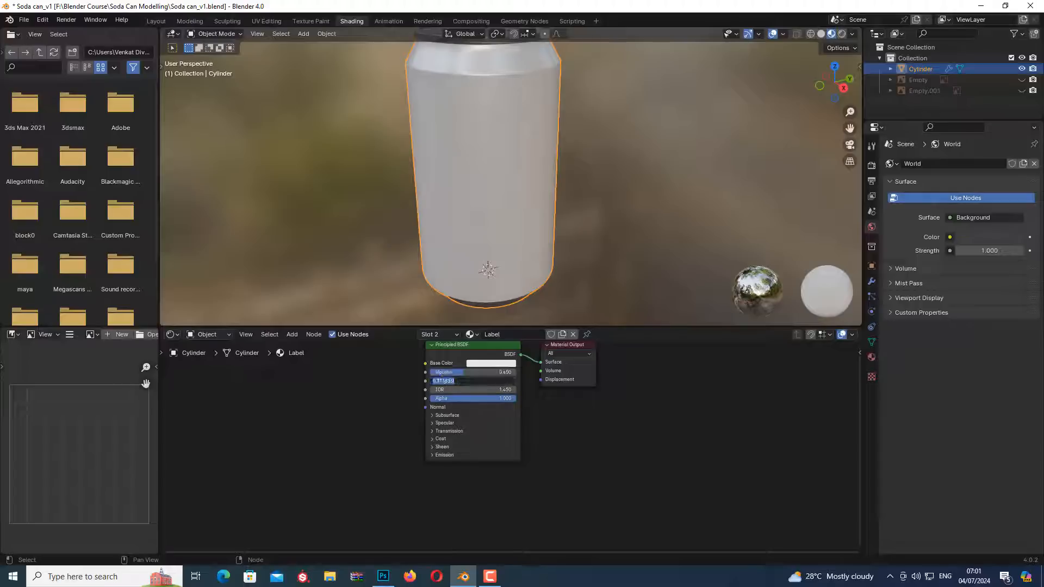
type("0.3")
key("Return")
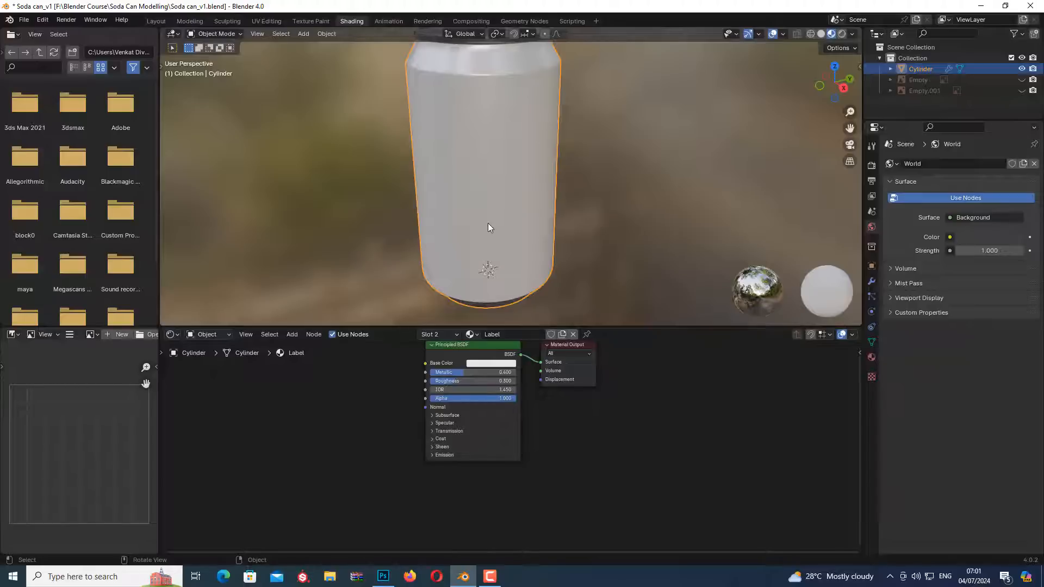
scroll(493, 221, "down", 2)
middle_click_drag(442, 259, 497, 194)
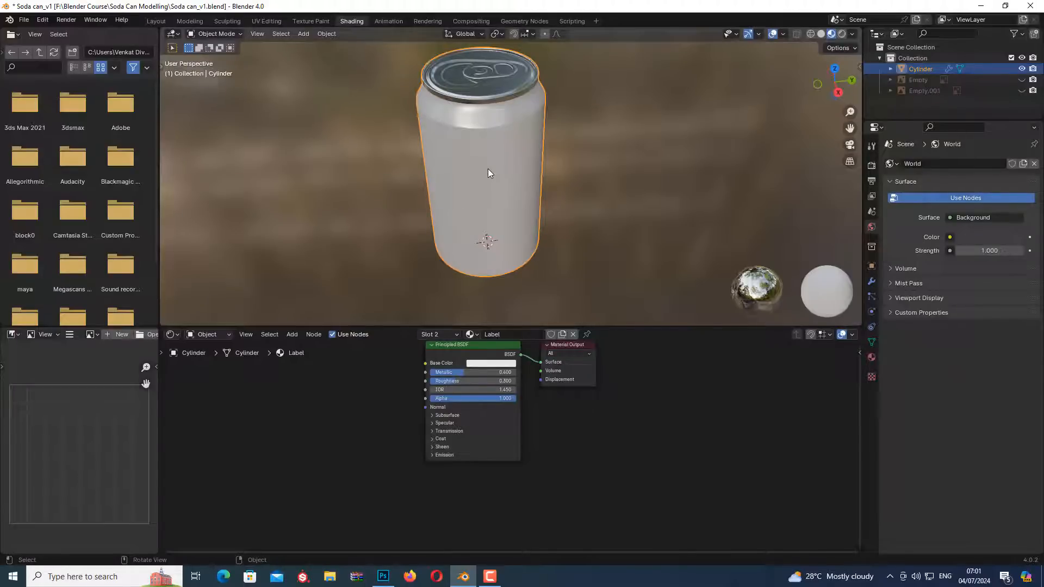
Switch to Photoshop, open Soda can UV.png and check its layer by toggling the visibility off and on
left_click(383, 576)
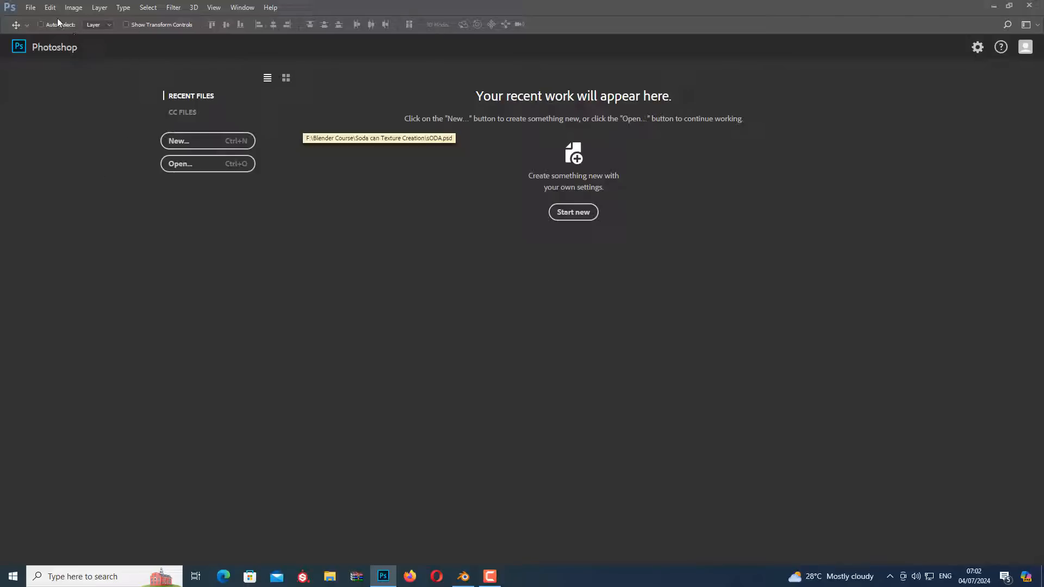
left_click(179, 164)
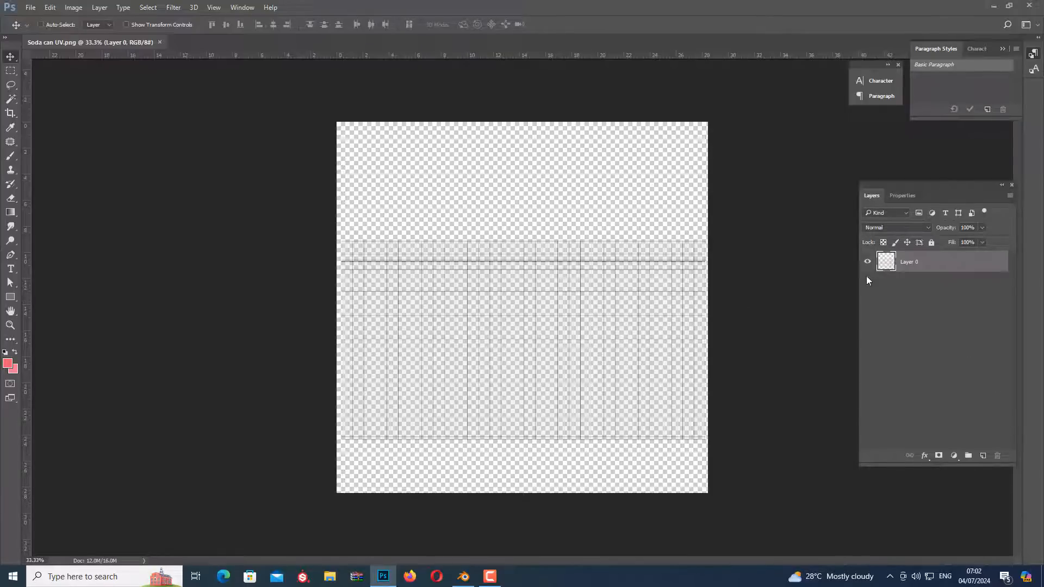
left_click(867, 261)
left_click(868, 262)
left_click(489, 576)
left_click(992, 527)
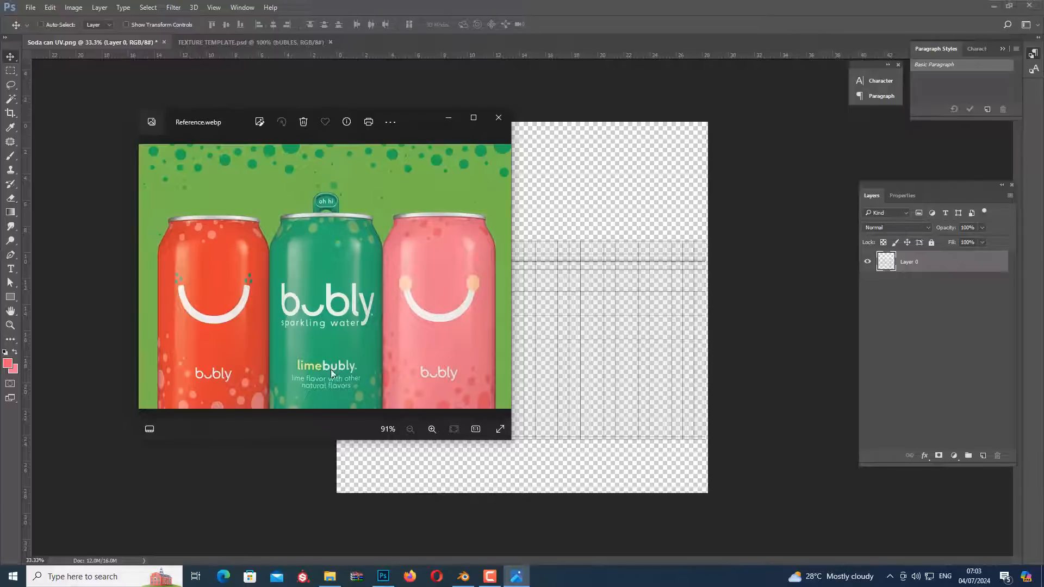
Display TEXTURE TEMPLATE.psd in a reduced Photoshop window with the Reference.webp image placed beside it
left_click(242, 42)
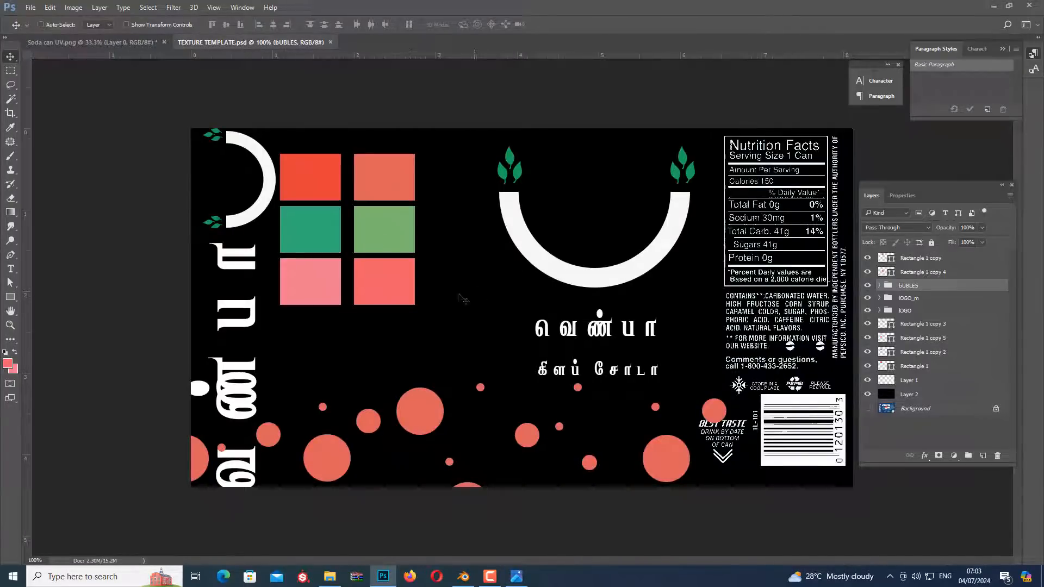
left_click(516, 576)
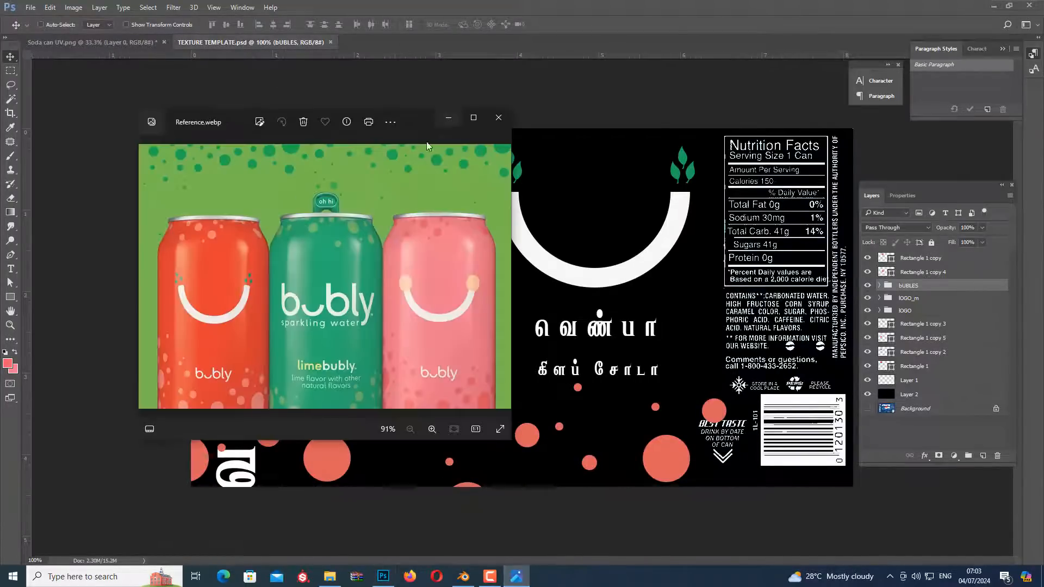
left_click_drag(420, 121, 826, 98)
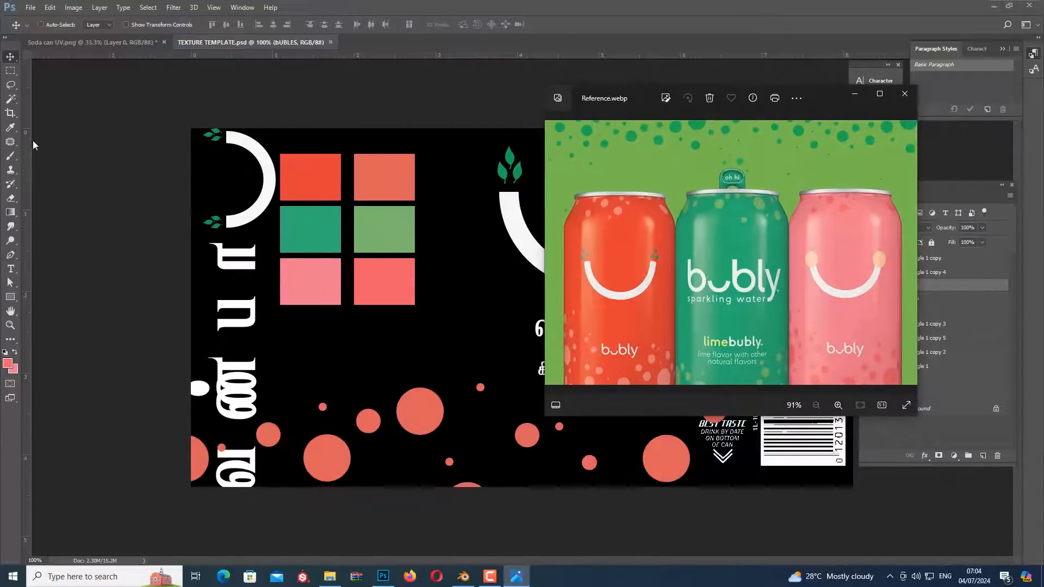
left_click(11, 132)
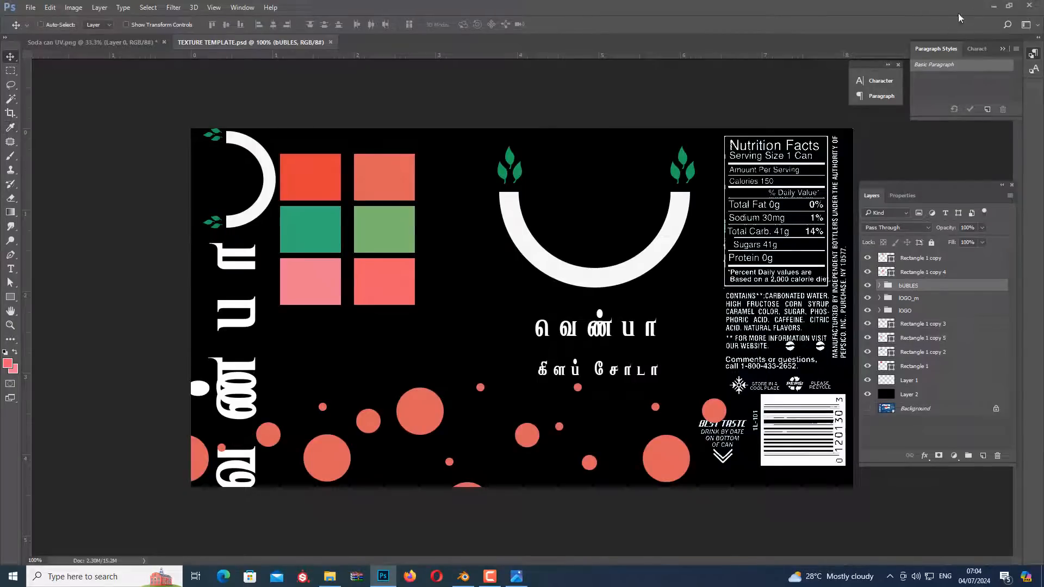
left_click(1008, 6)
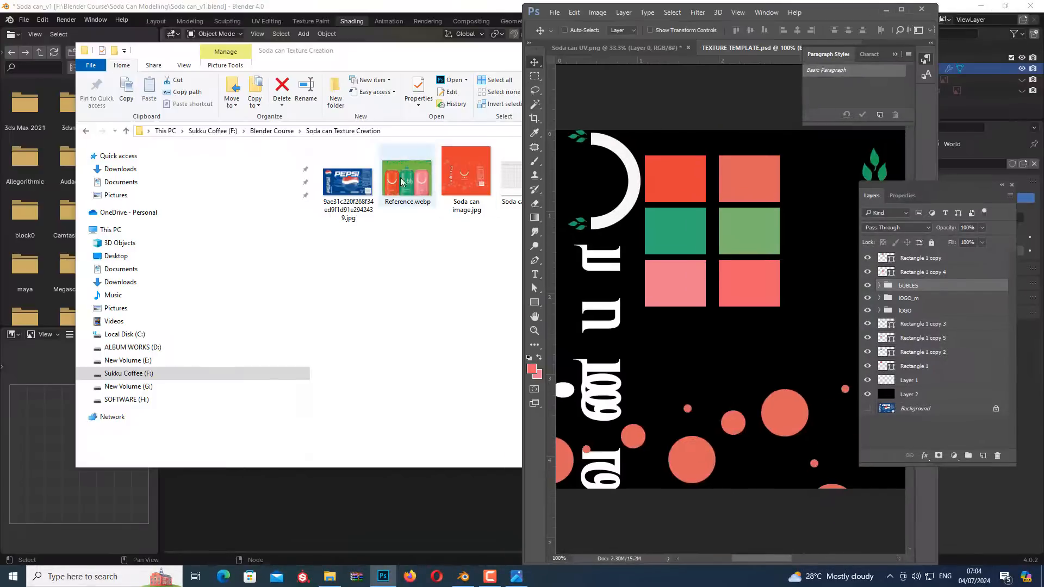
left_click(516, 576)
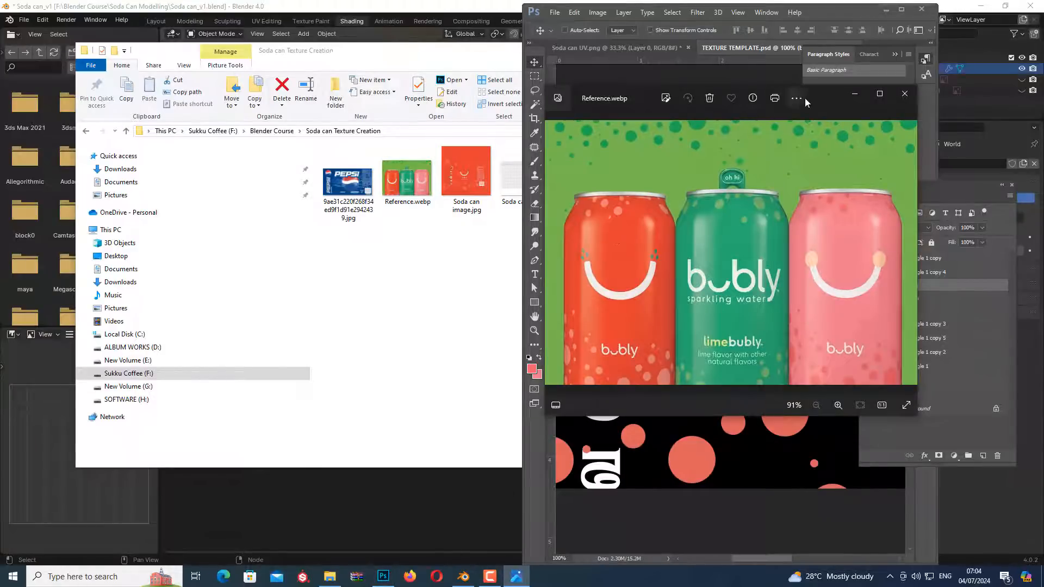
left_click_drag(814, 93, 335, 106)
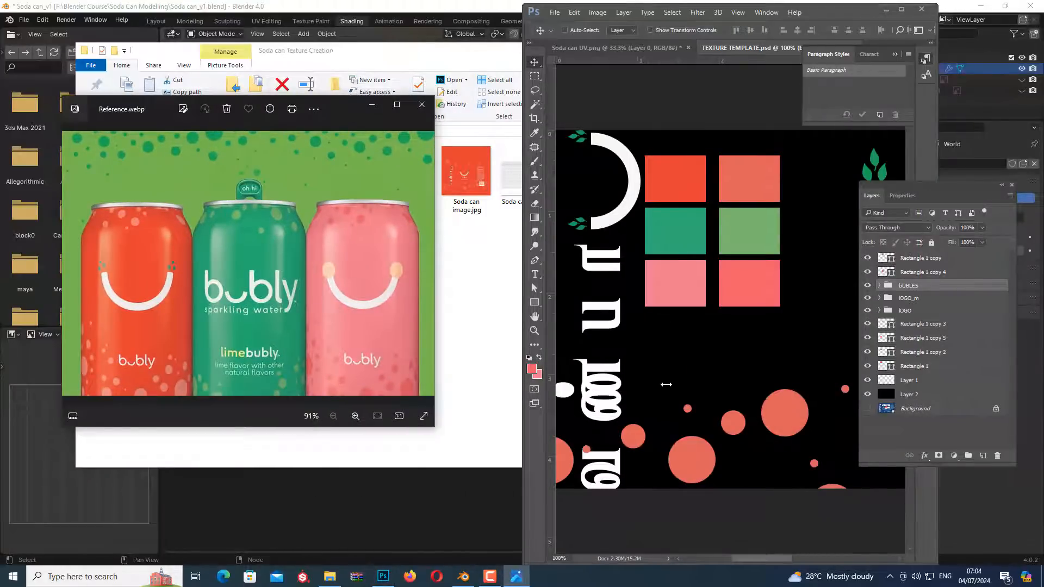
Sample the pink can's colour from the reference image with the Eyedropper and restore Photoshop to full screen
left_click(660, 368)
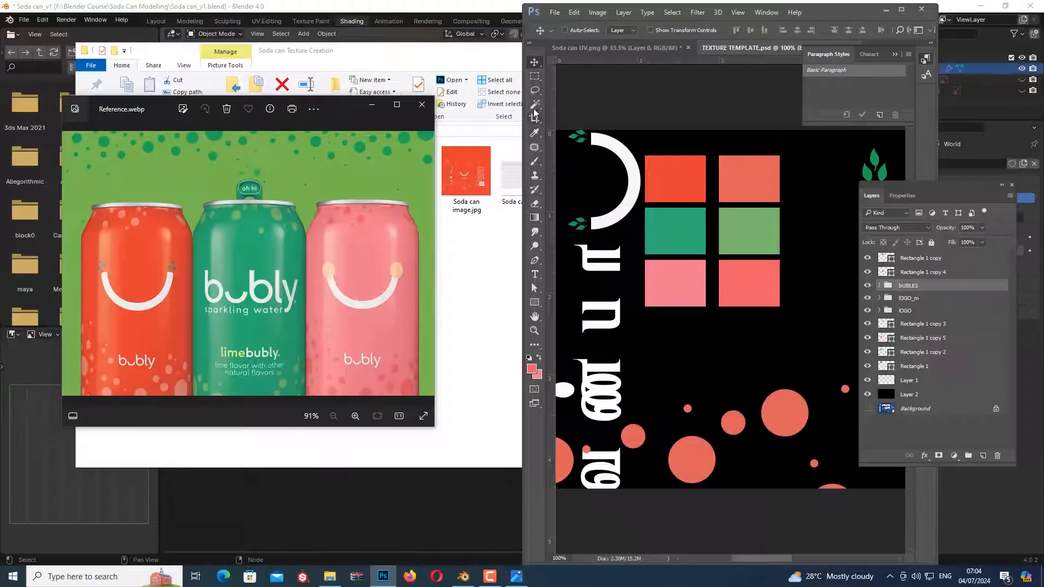
left_click(534, 133)
left_click_drag(674, 136, 379, 244)
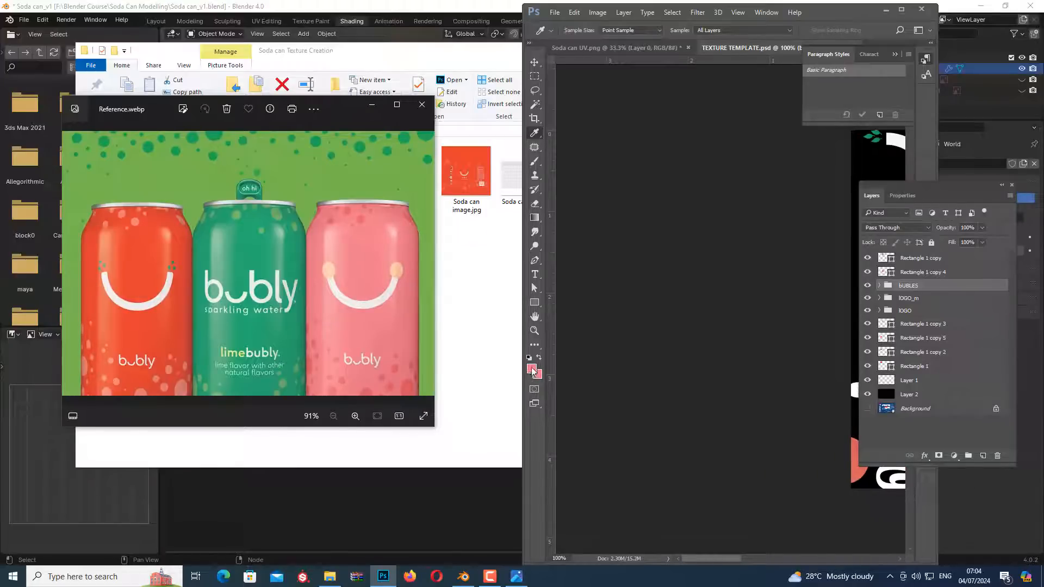
left_click(904, 10)
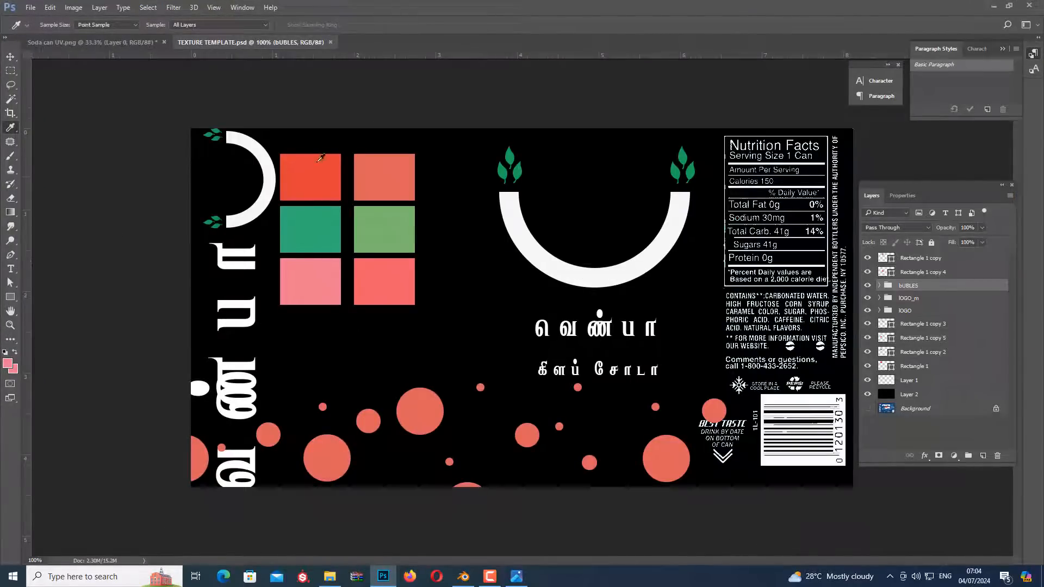
key("v")
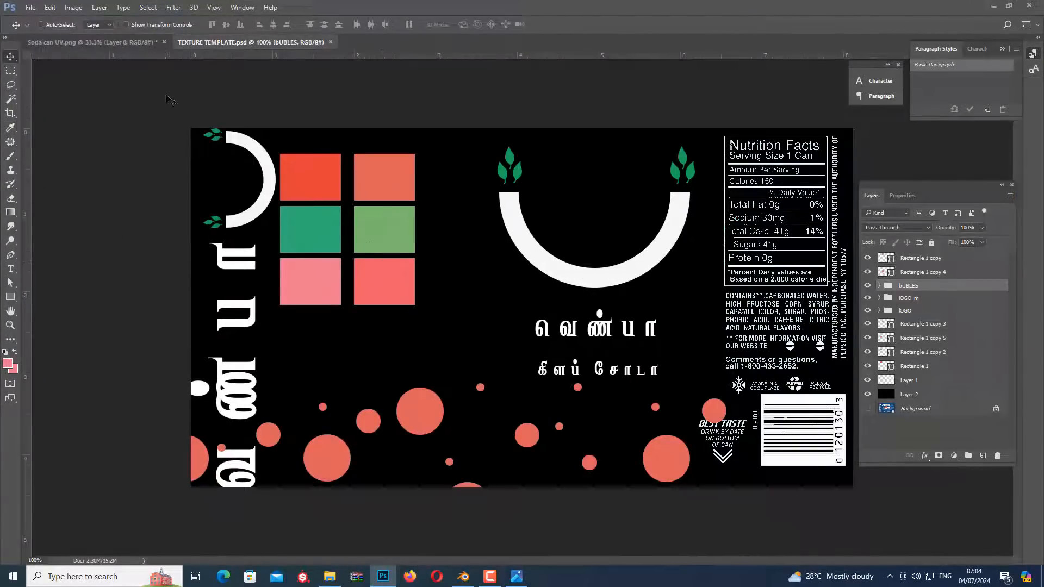
In Soda can UV.png, draw a pink rectangle about 2129 by 2114 px covering the whole canvas
left_click(87, 44)
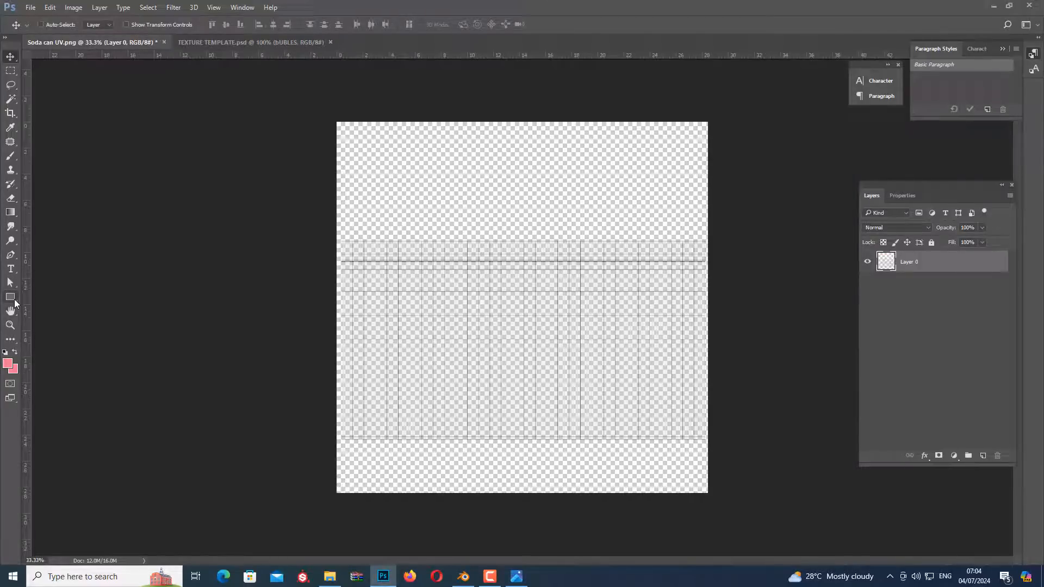
left_click(11, 297)
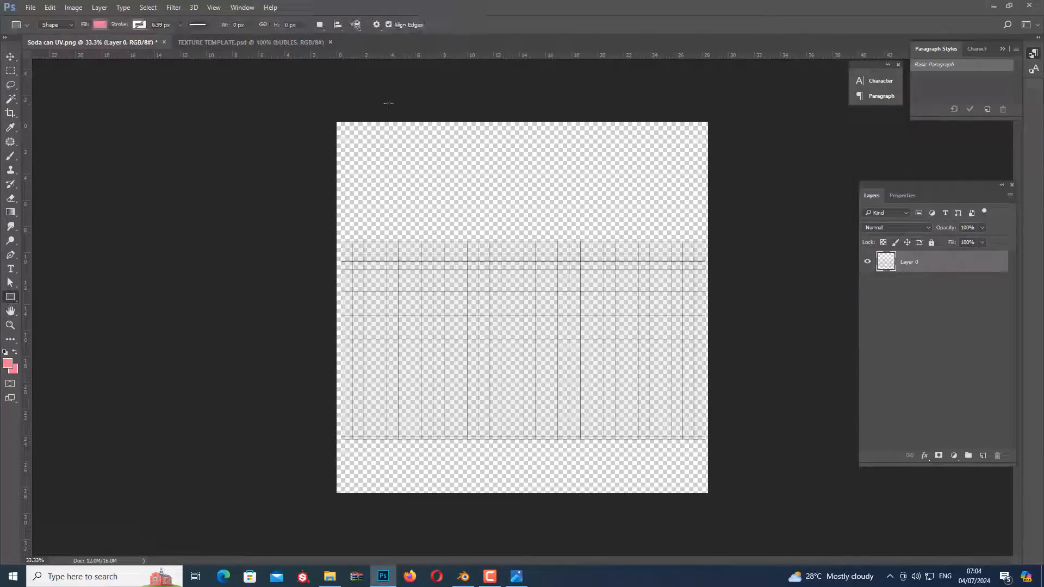
left_click_drag(329, 114, 714, 497)
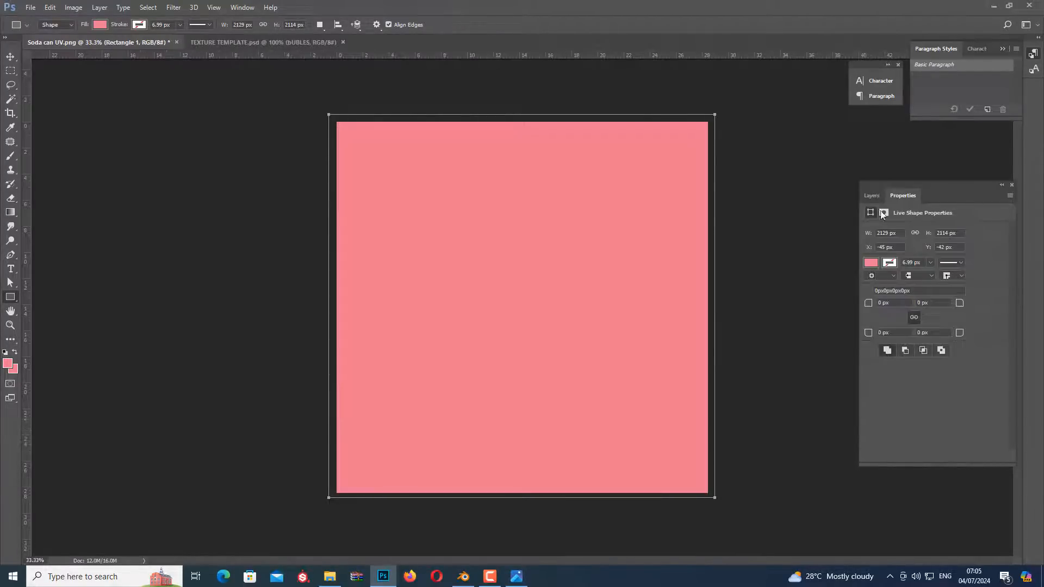
left_click(874, 195)
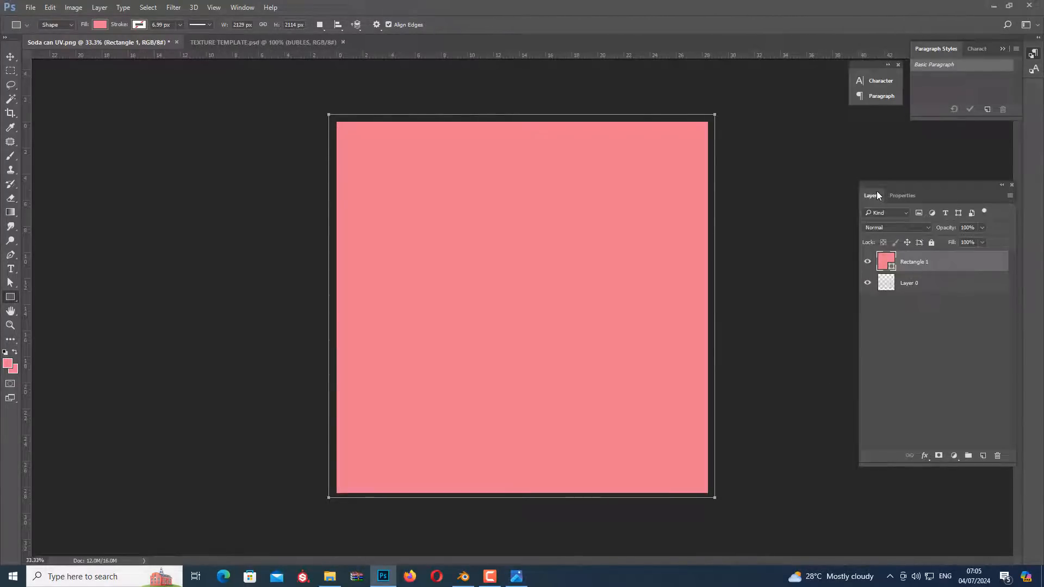
Move the rectangle layer beneath the UV layout layer and dismiss the Java update notification
left_click(10, 56)
left_click_drag(914, 263, 923, 297)
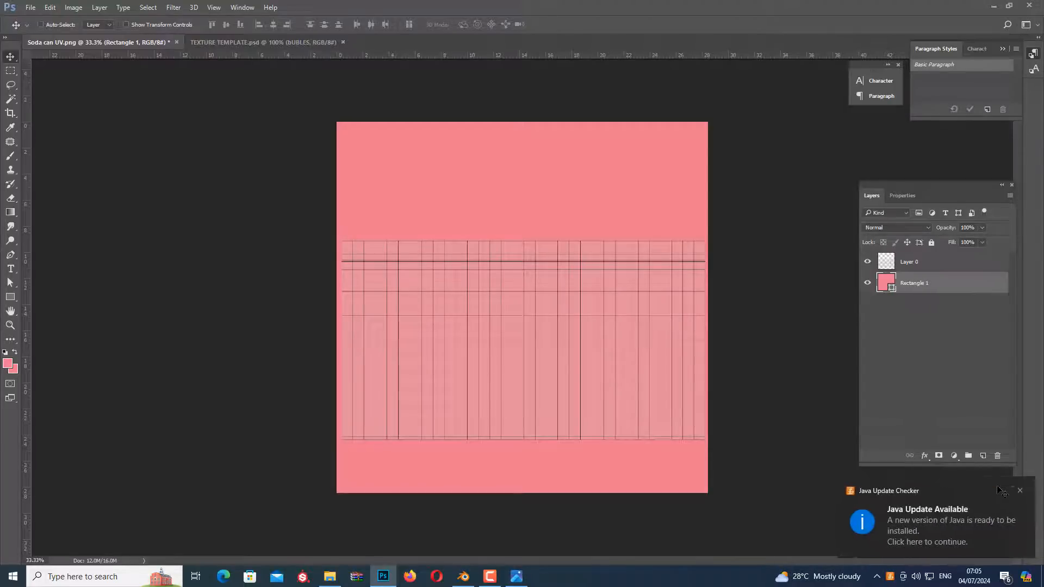
left_click(1027, 493)
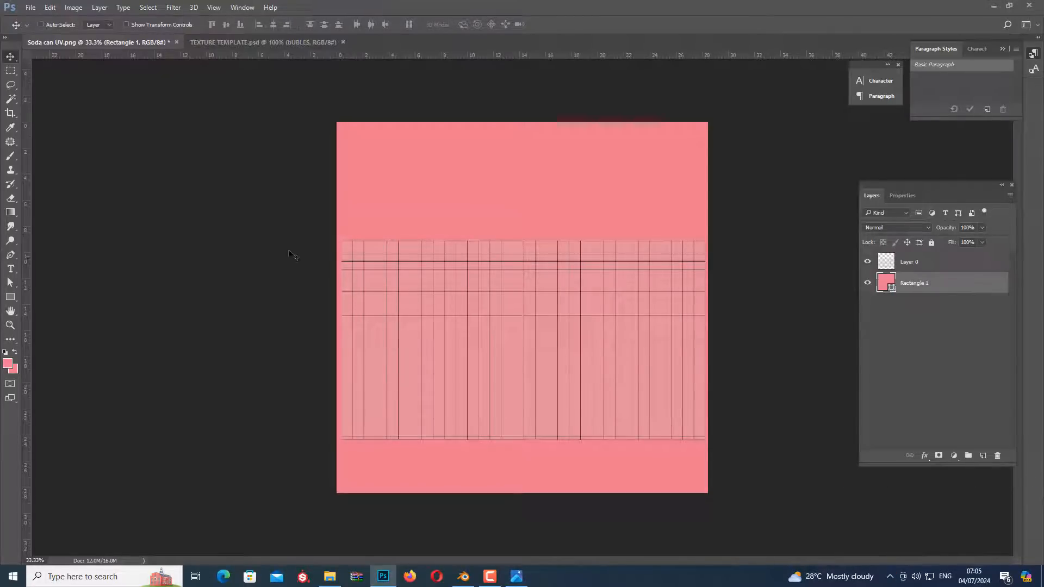
Sample the bright red swatch in TEXTURE TEMPLATE.psd as the foreground colour with the Eyedropper
key("u")
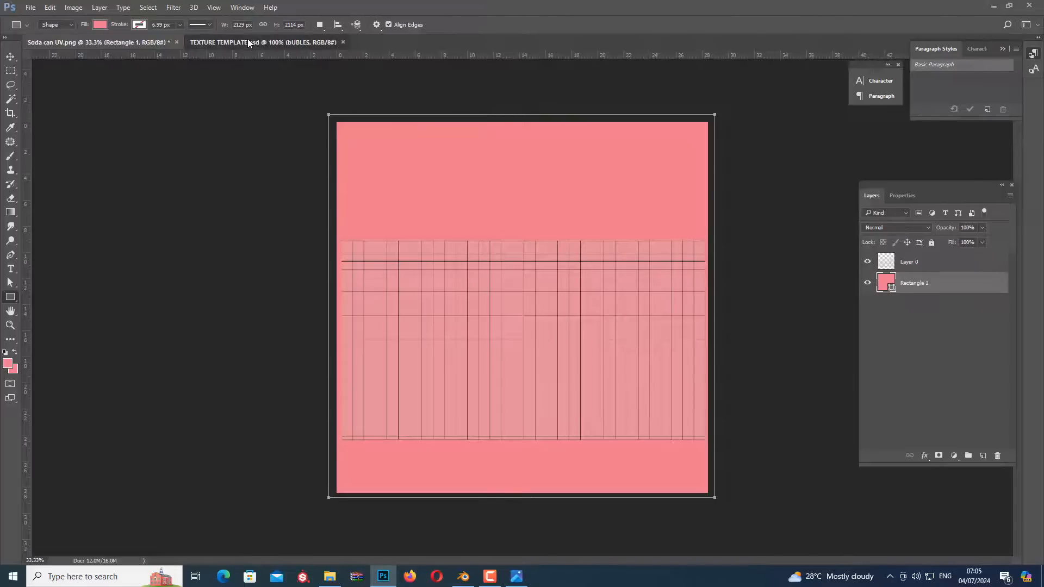
left_click(247, 41)
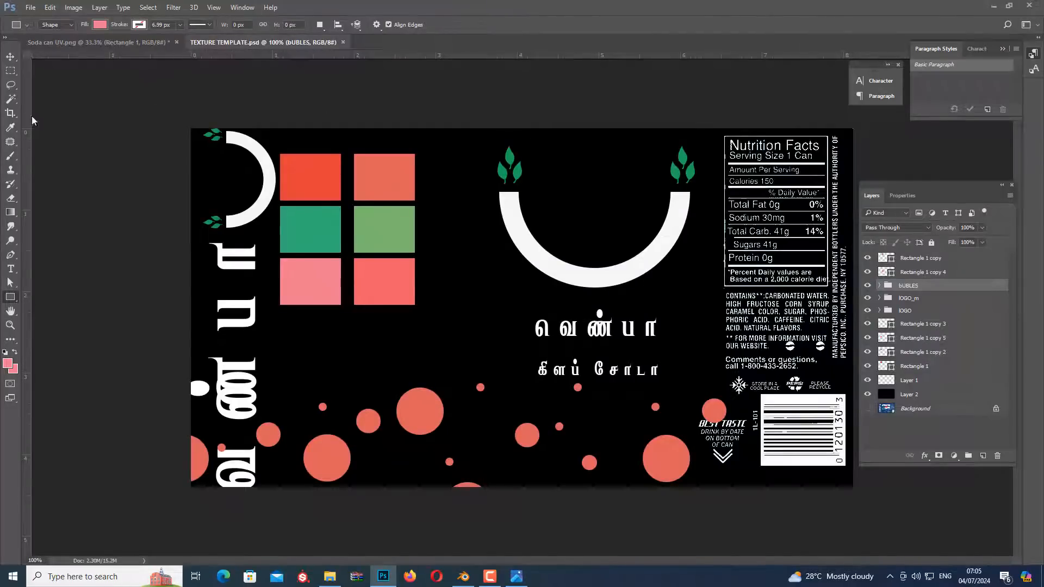
left_click(10, 127)
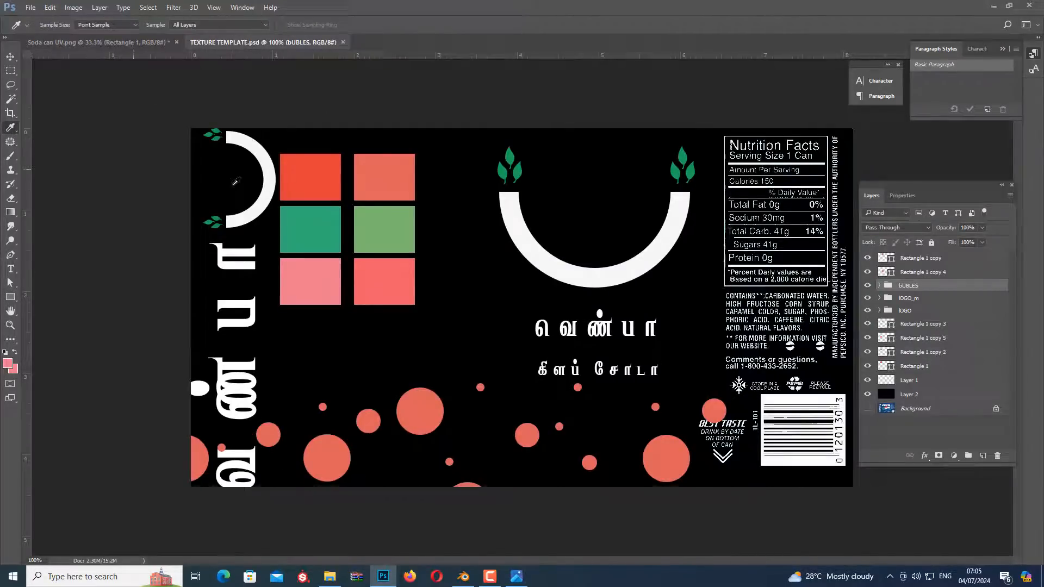
left_click(314, 171)
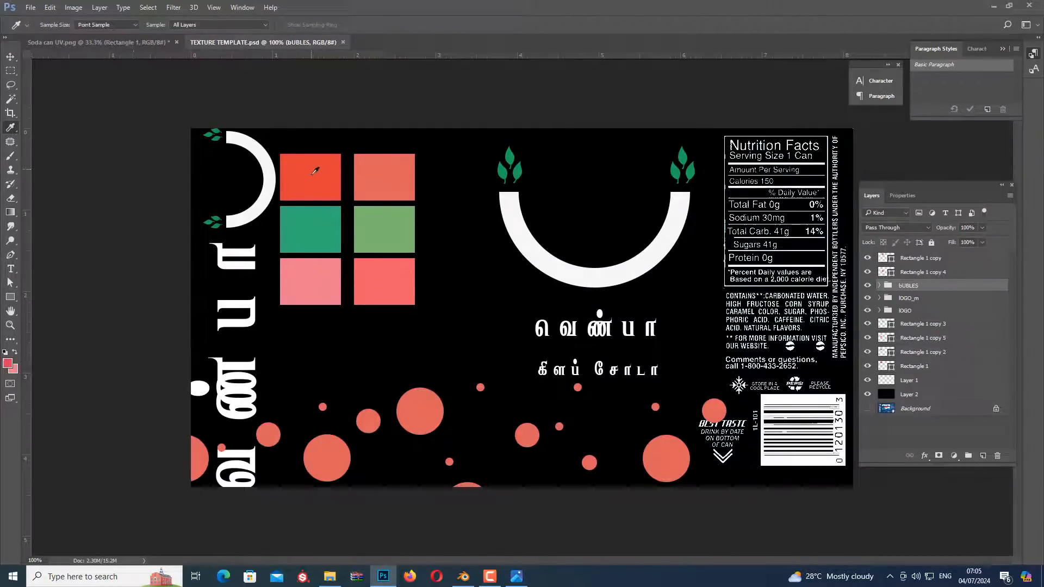
Change the background rectangle's fill in Soda can UV.png to the sampled red
left_click(107, 42)
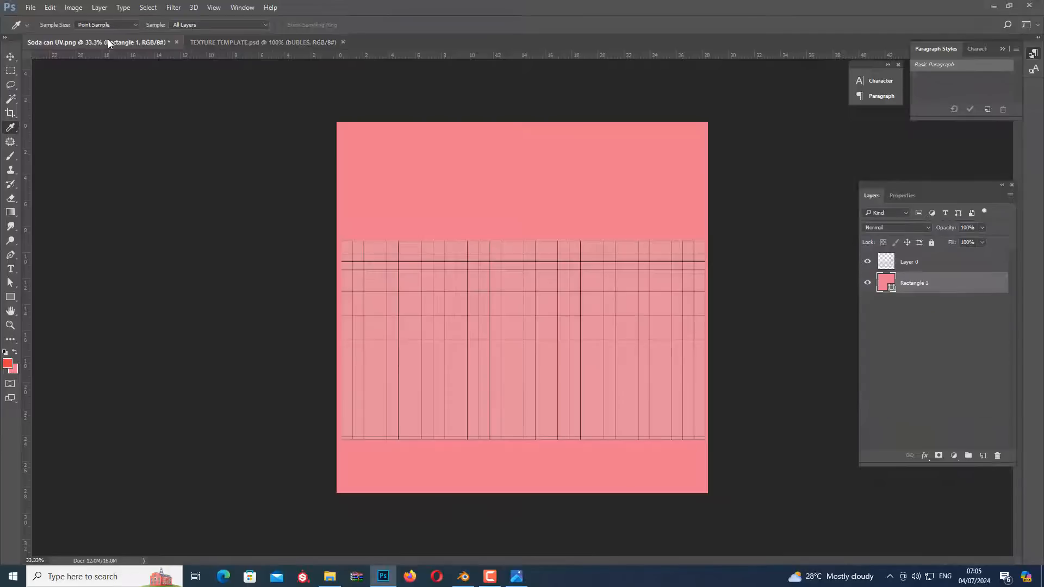
left_click(10, 297)
left_click(100, 24)
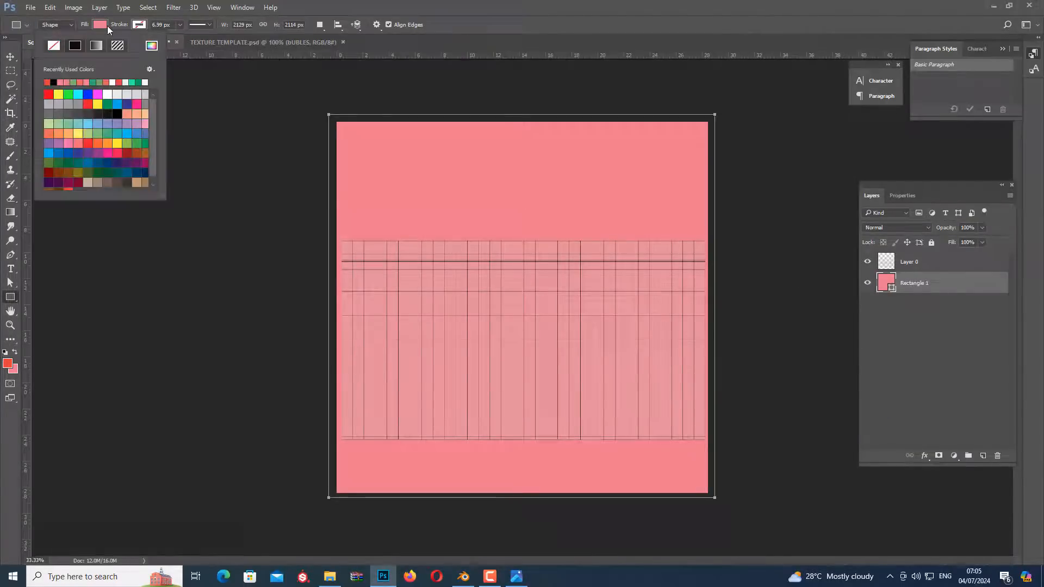
left_click(48, 82)
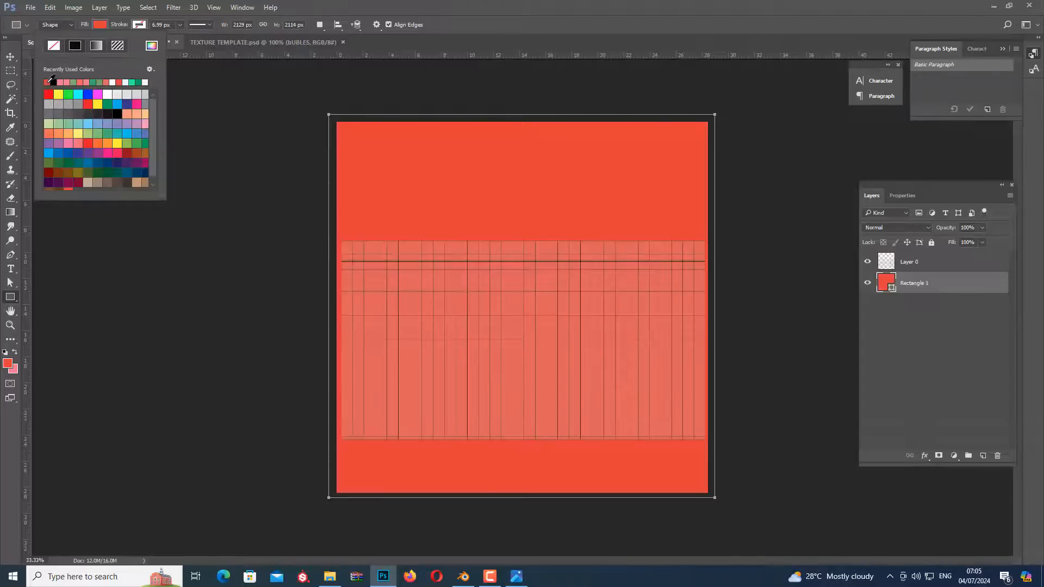
left_click(437, 24)
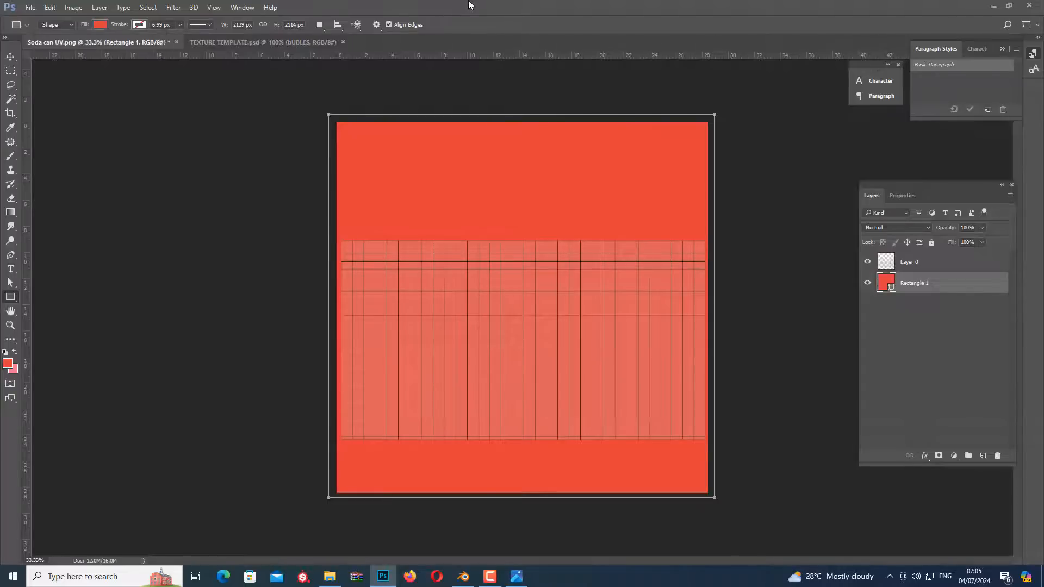
Compare the template artwork with the Reference.webp can image and select the bUBLES group in TEXTURE TEMPLATE.psd
left_click(217, 41)
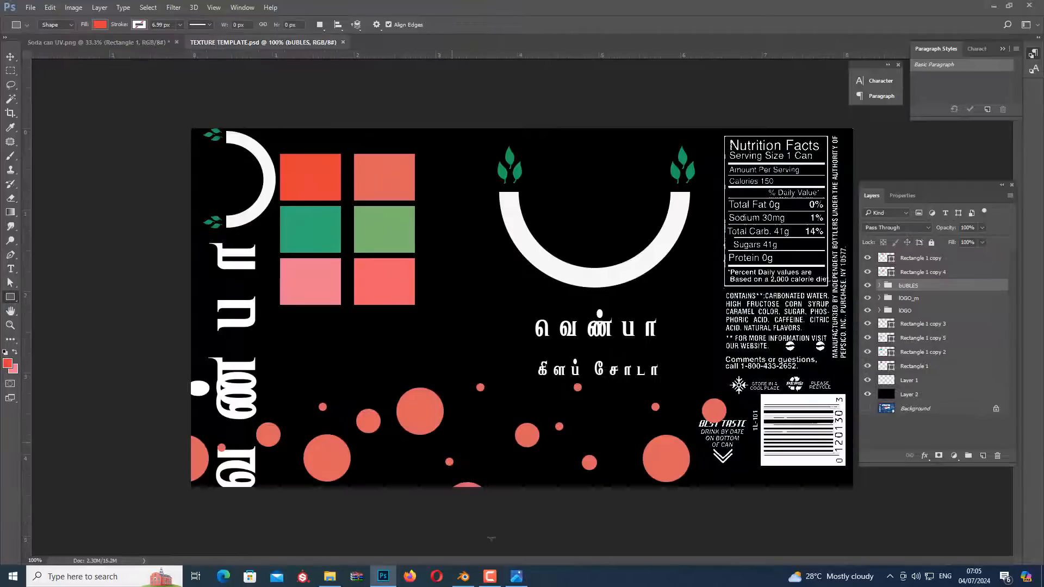
left_click(516, 576)
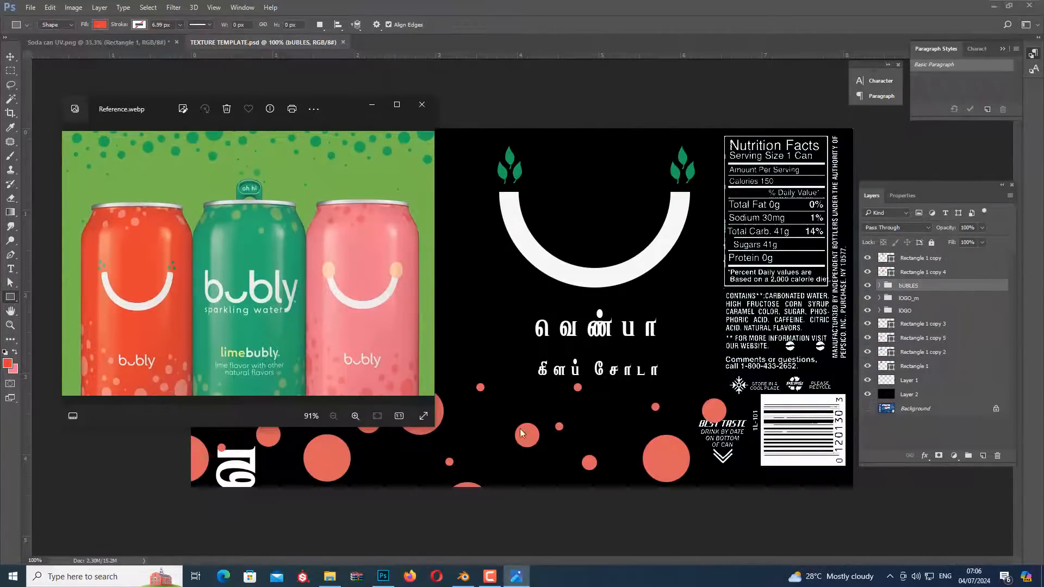
left_click(116, 43)
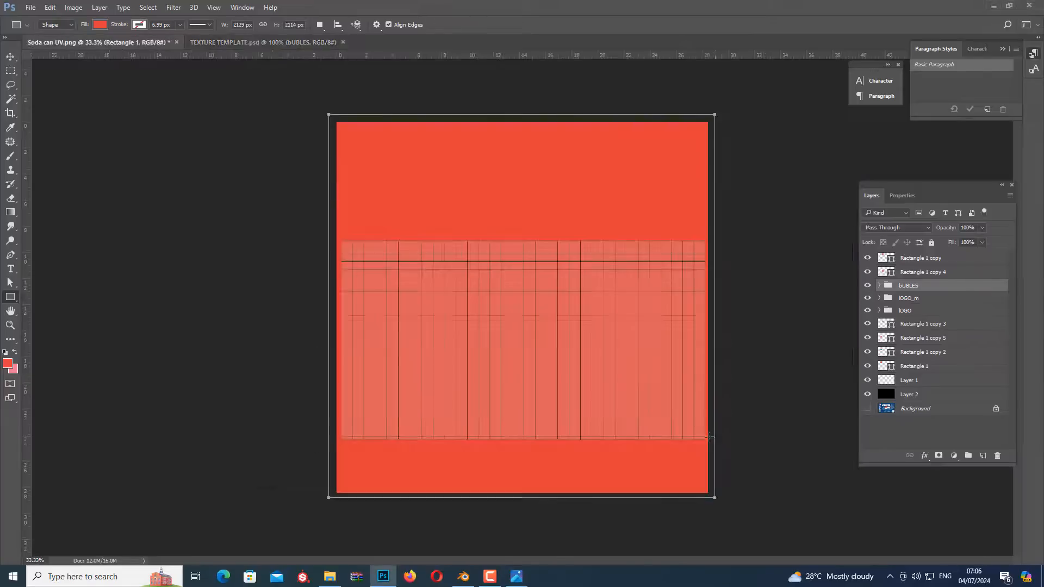
left_click(221, 42)
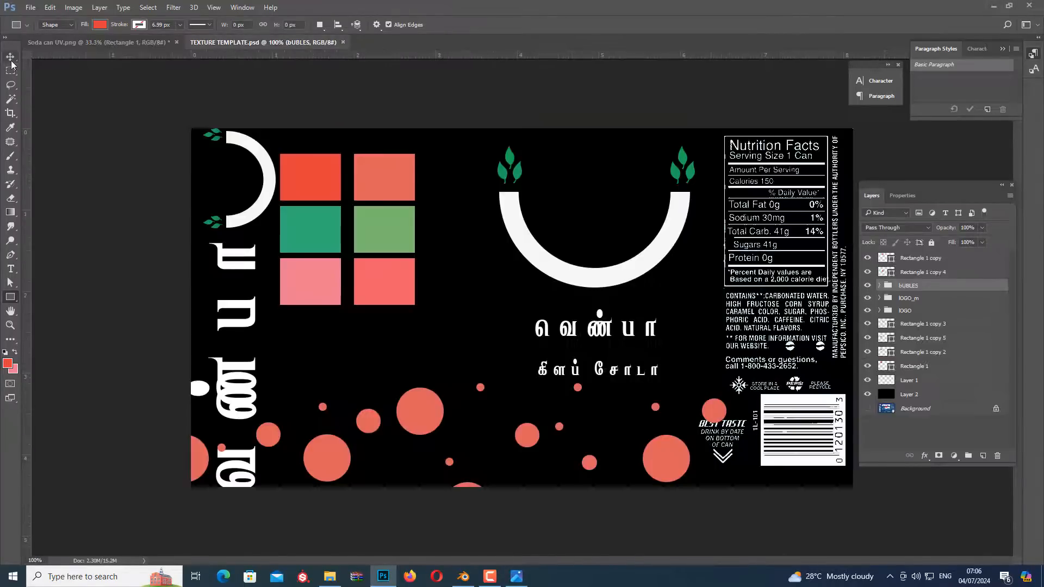
key("v")
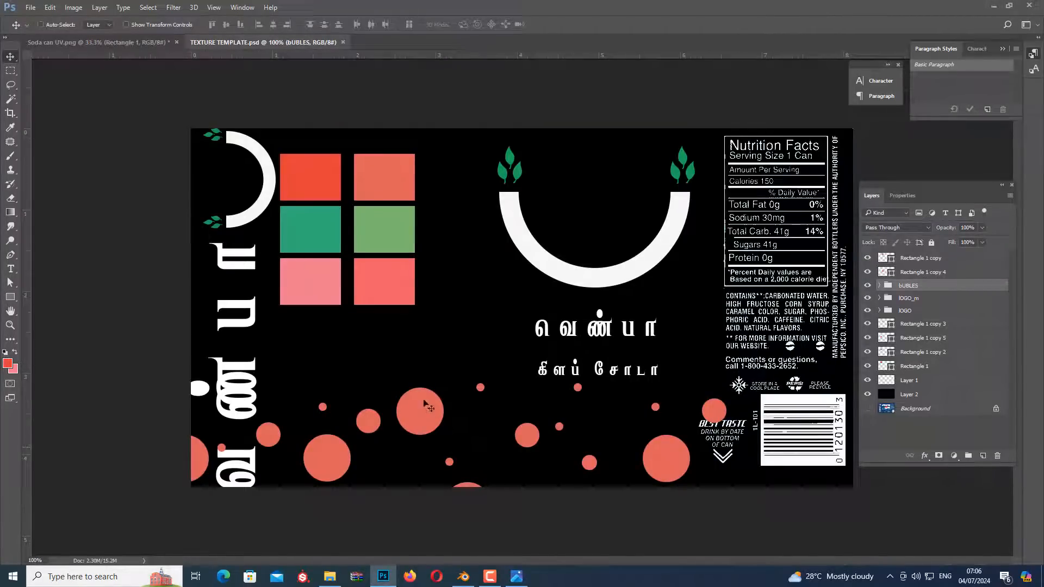
right_click(429, 409)
left_click(443, 408)
Draw a red circle about 59 px wide between the colour swatches and the smile logo with the Ellipse tool
left_click(9, 298)
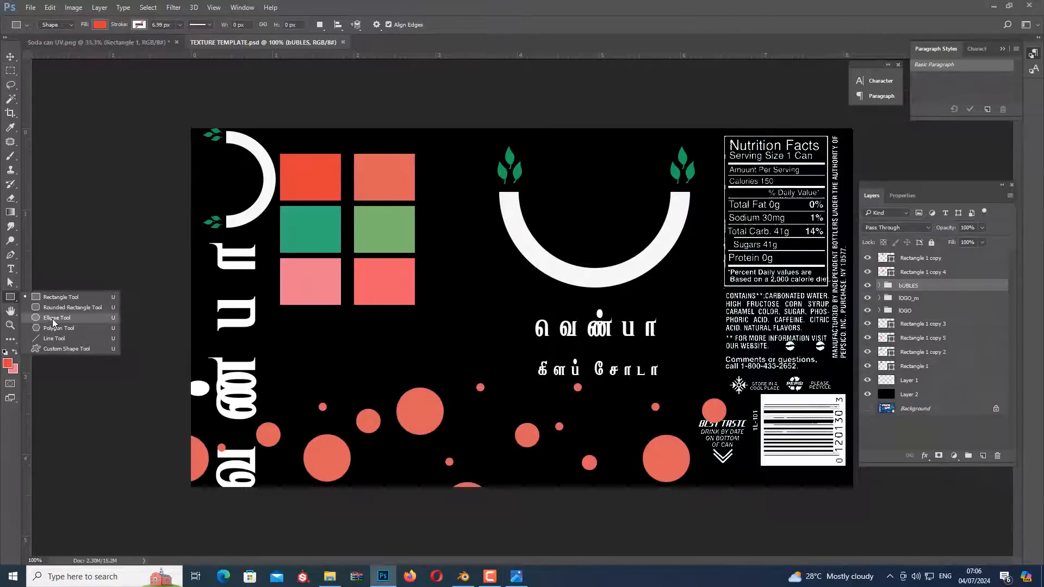
left_click(54, 320)
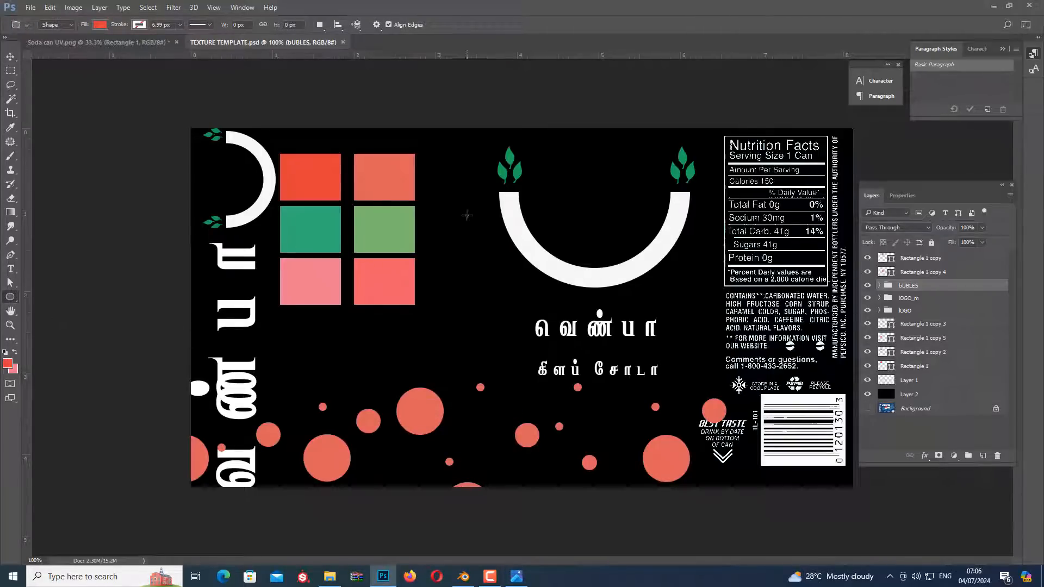
left_click_drag(455, 210, 488, 242, "shift")
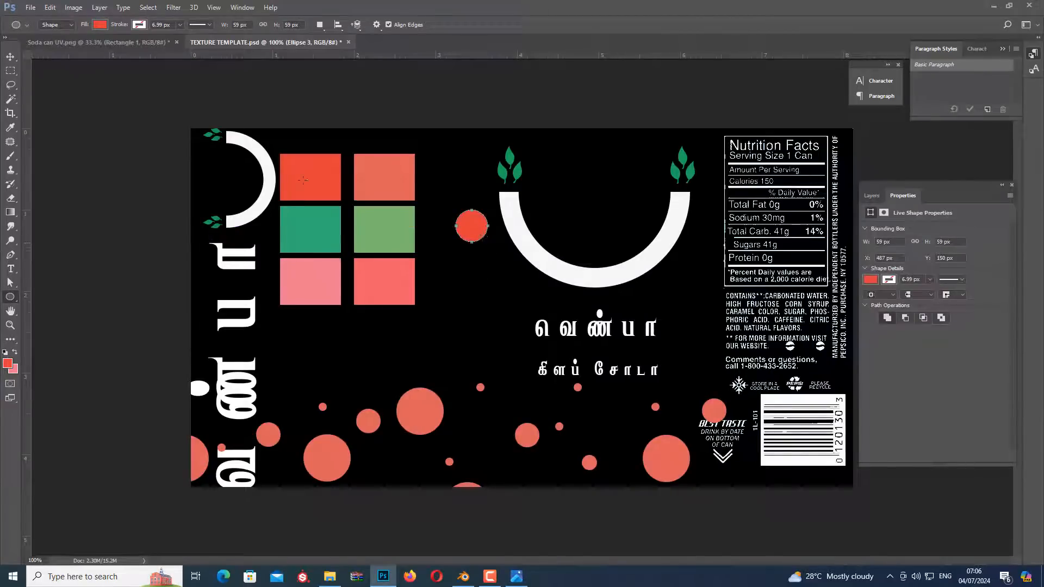
Duplicate the red circle twice just below it, scaling the copies down to about 23 px and 7 px
left_click(10, 56)
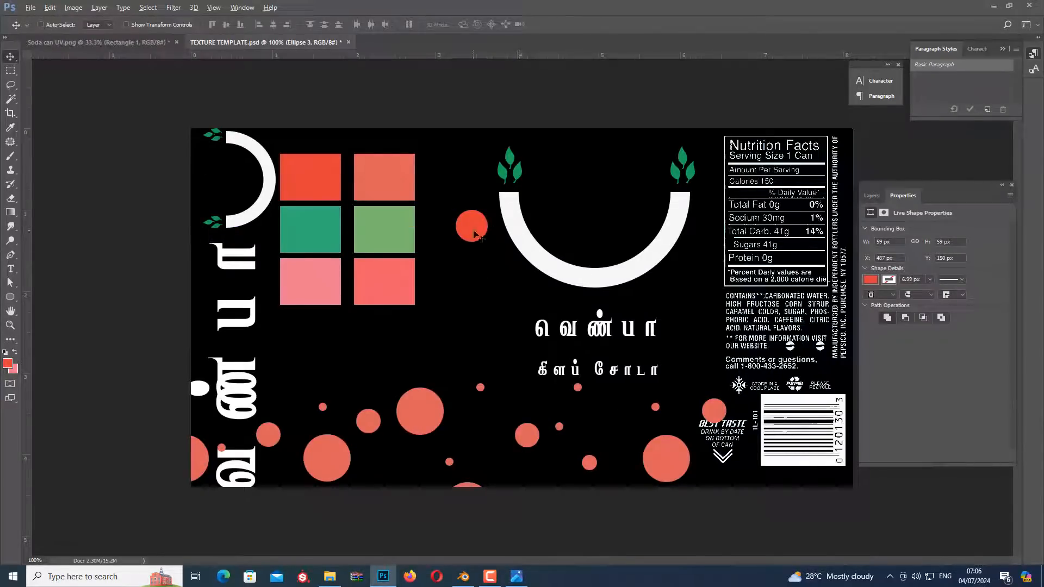
left_click_drag(475, 234, 487, 260, "alt")
key("ctrl+t")
key("Return")
key("ctrl+t")
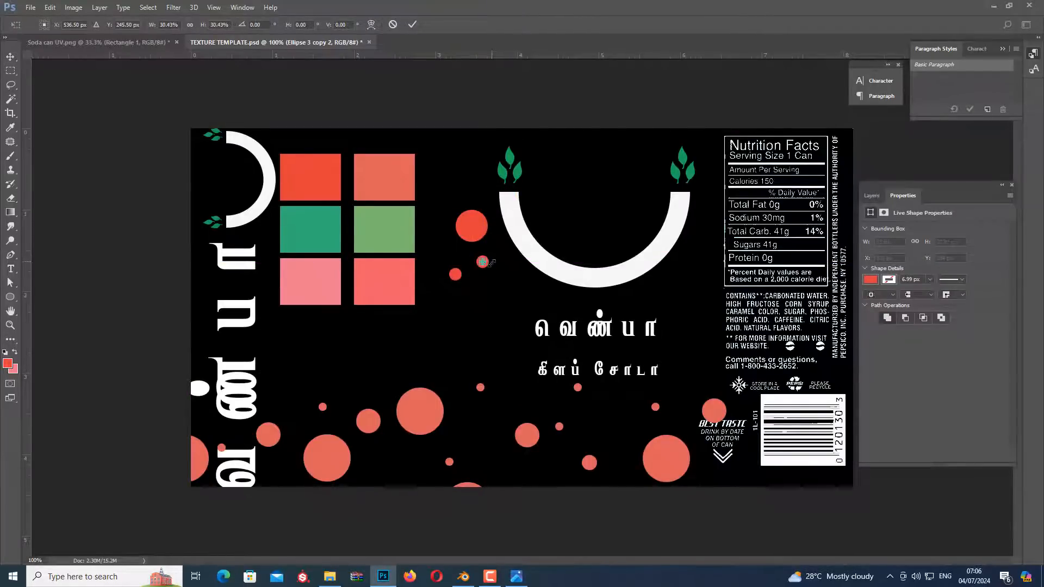
key("Return")
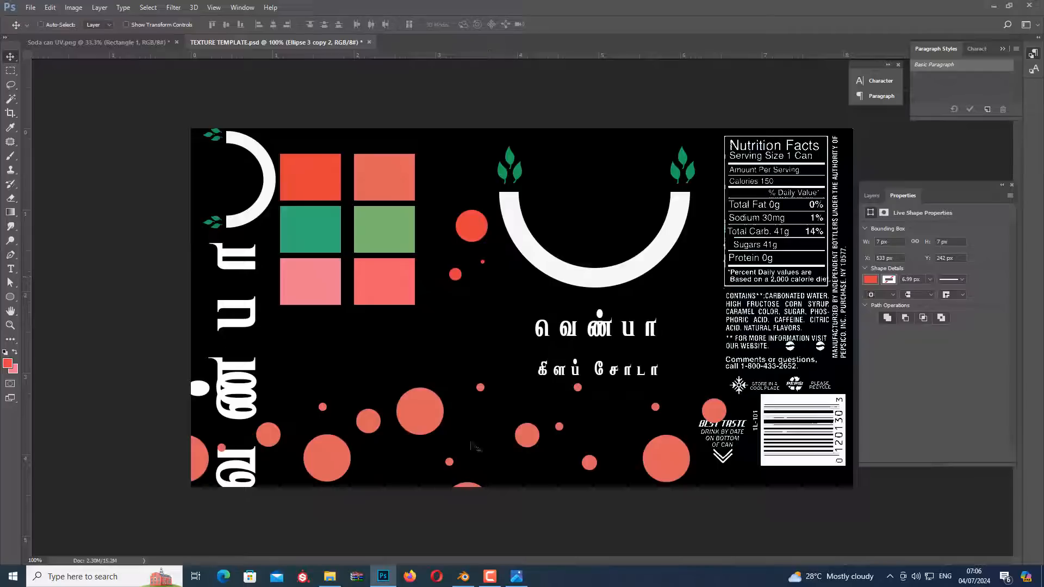
Undo the last circle scaling and delete all three red practice circles
key("ctrl+z")
key("ctrl+z")
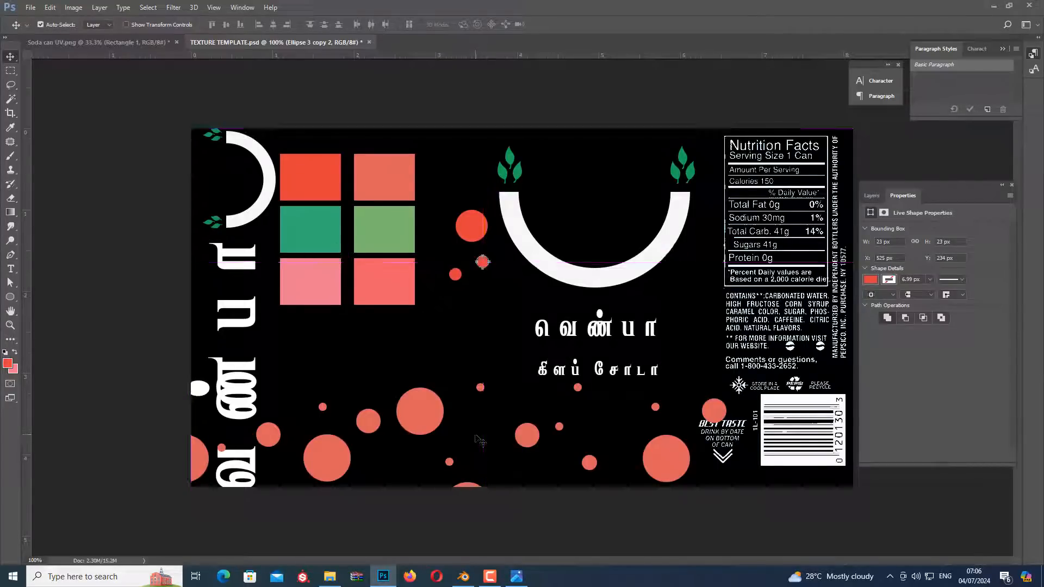
key("Delete")
key("Delete")
key("Delete")
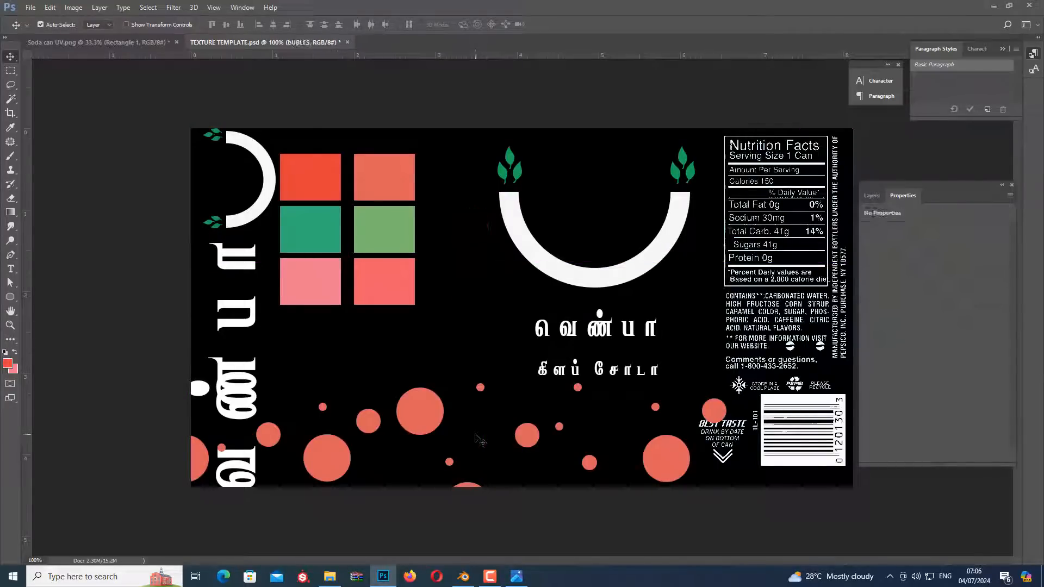
Copy the bUBLES group from the template into Soda can UV.png and position it across the UV layout
right_click(435, 419)
left_click(455, 417)
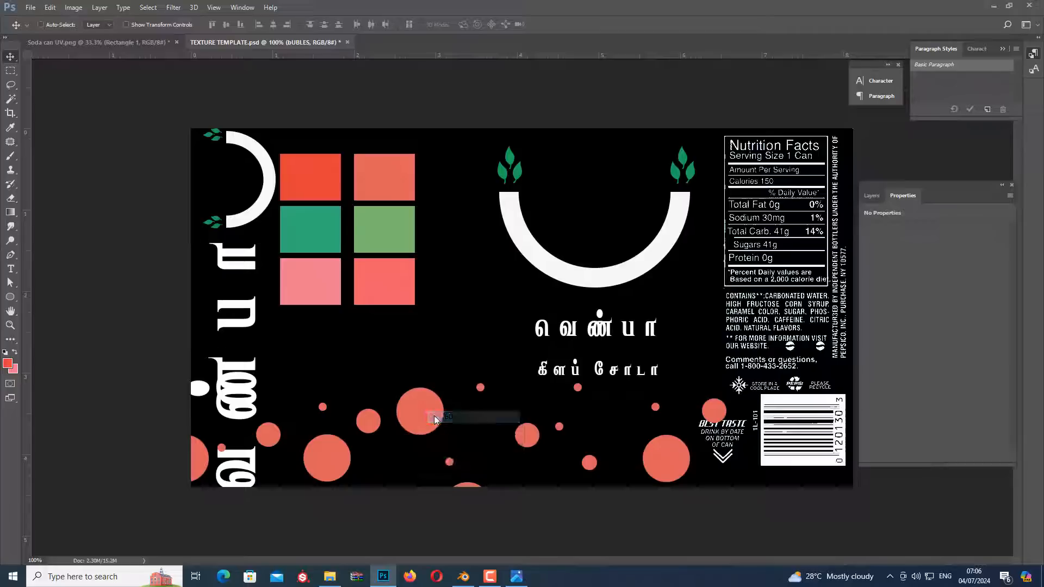
left_click_drag(428, 416, 465, 424)
left_click_drag(312, 263, 599, 400)
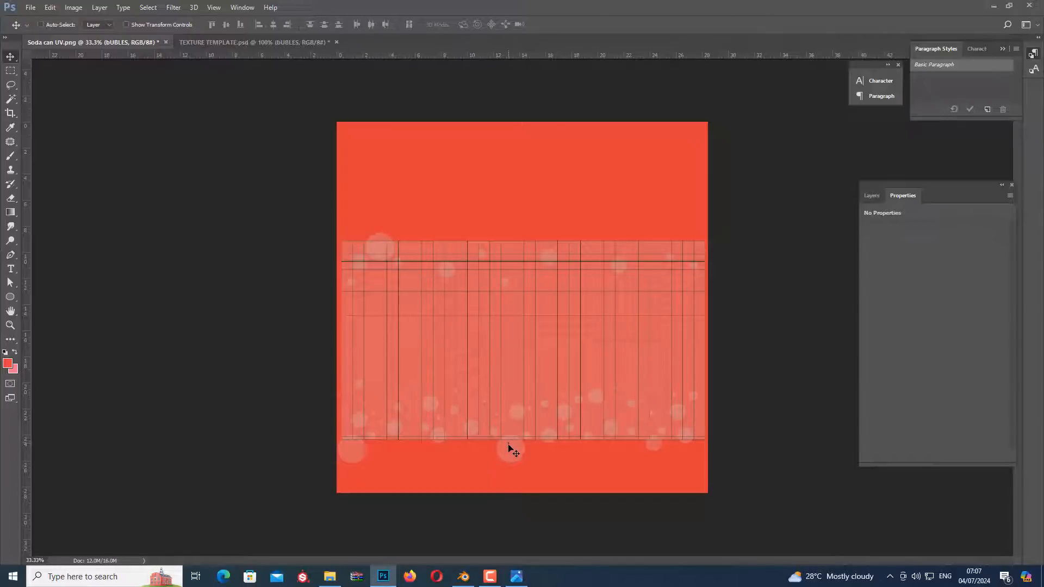
left_click_drag(508, 444, 515, 433)
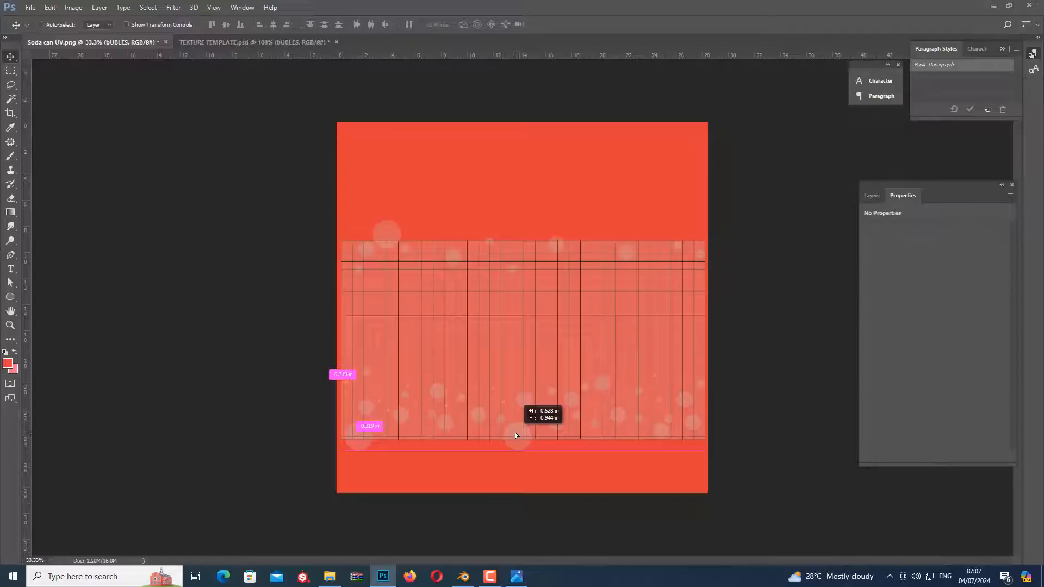
left_click_drag(514, 435, 514, 435)
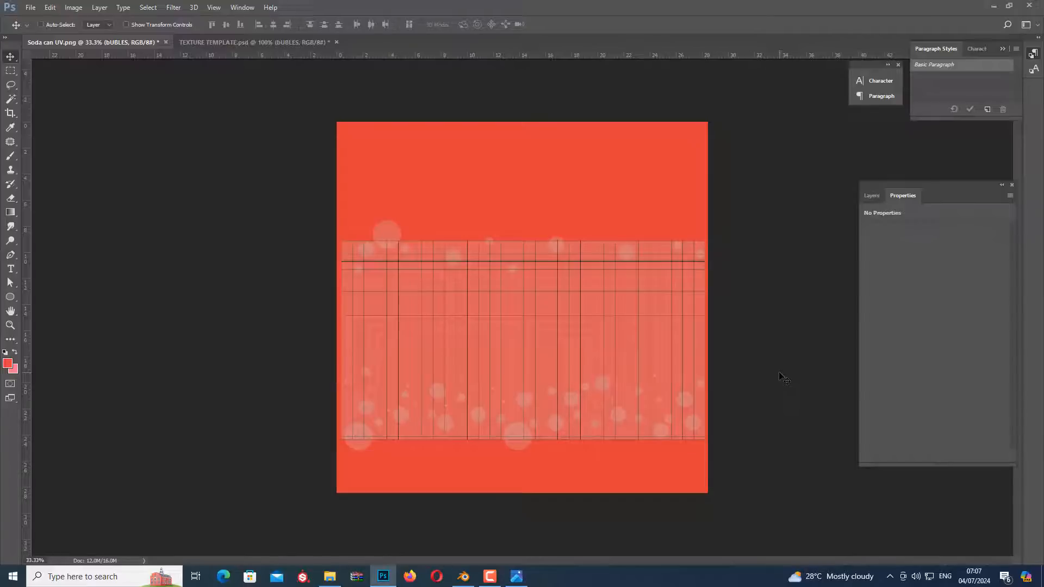
Copy the lOGO_m group with the smile logo into Soda can UV.png and place it at the centre of the UV layout
left_click(220, 43)
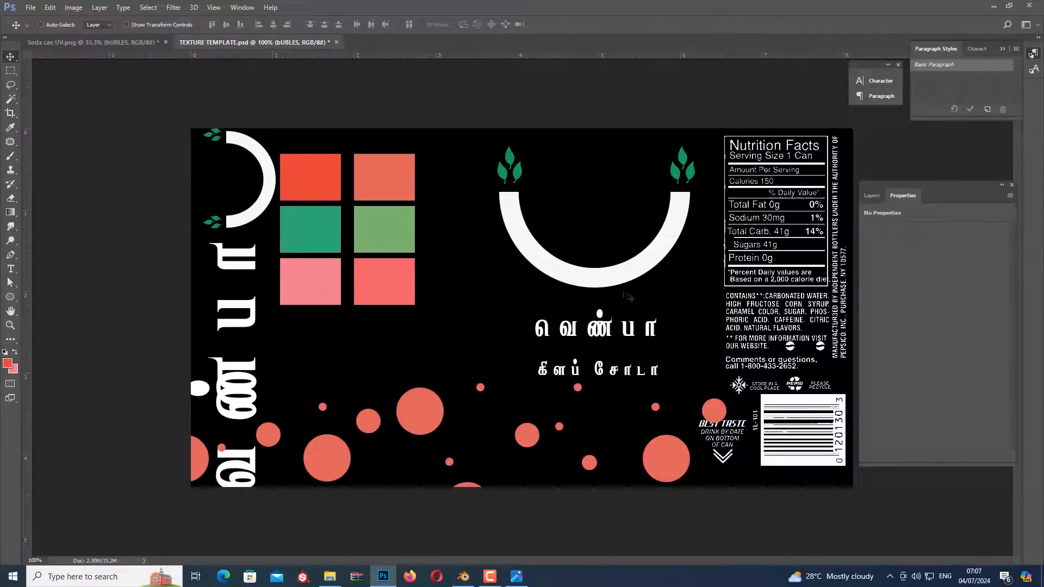
right_click(611, 278)
left_click(622, 285)
left_click_drag(611, 284, 597, 340)
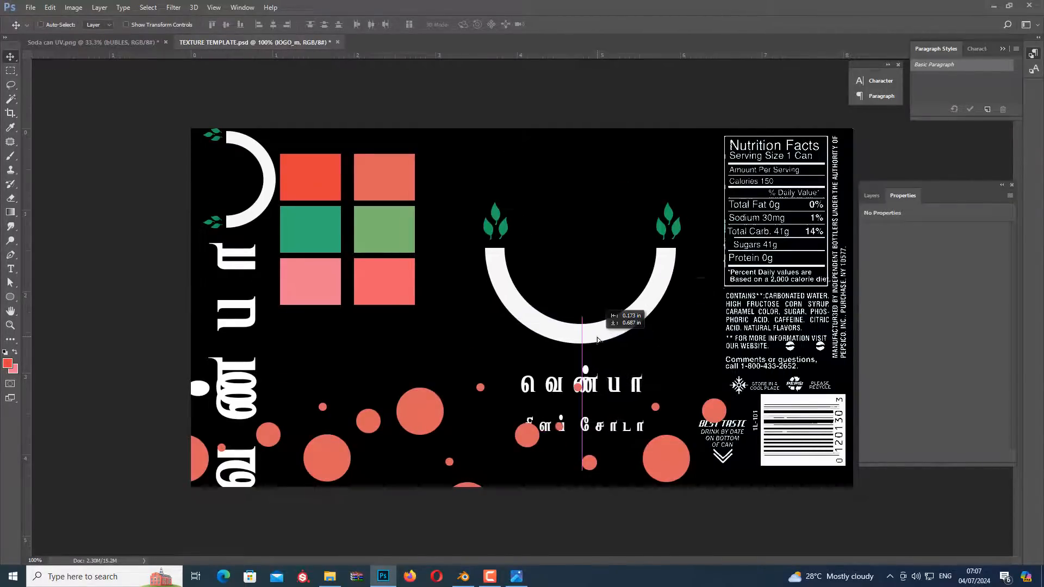
key("alt+Tab")
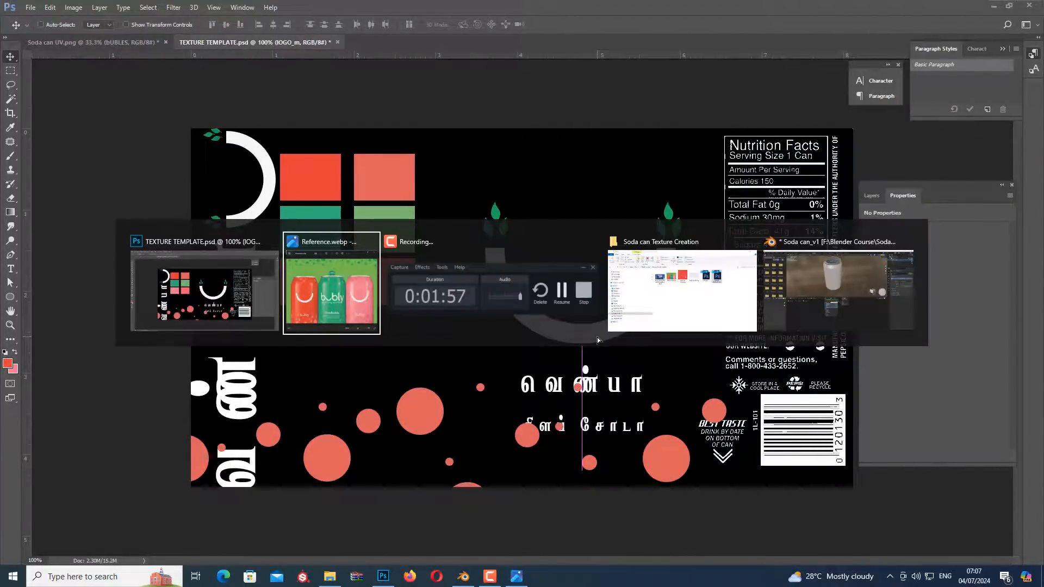
key("Escape")
left_click_drag(597, 339, 527, 345)
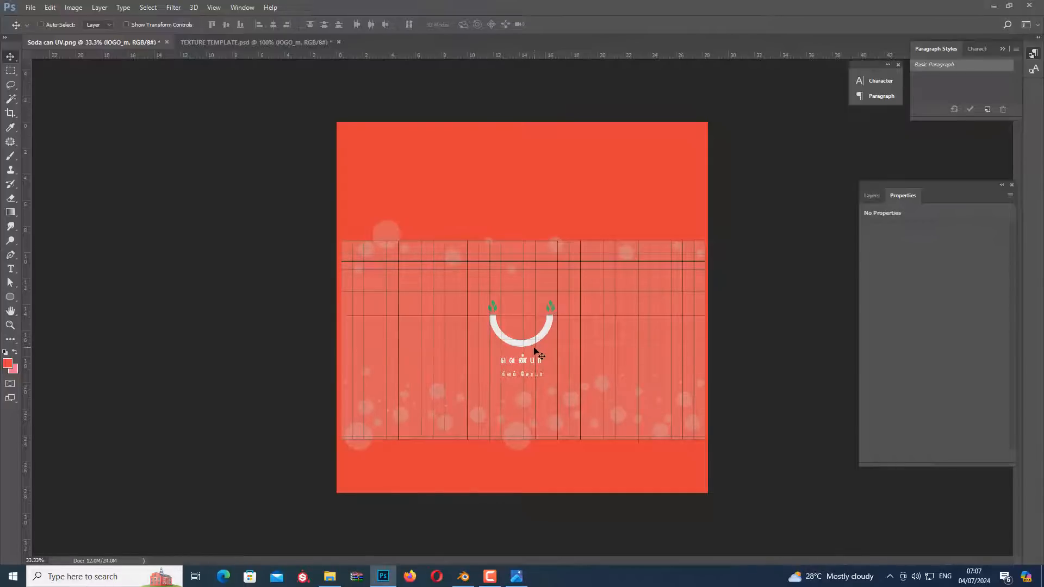
Copy the vertical lOGO group from the template into Soda can UV.png and place it left of the central smile logo
left_click(247, 41)
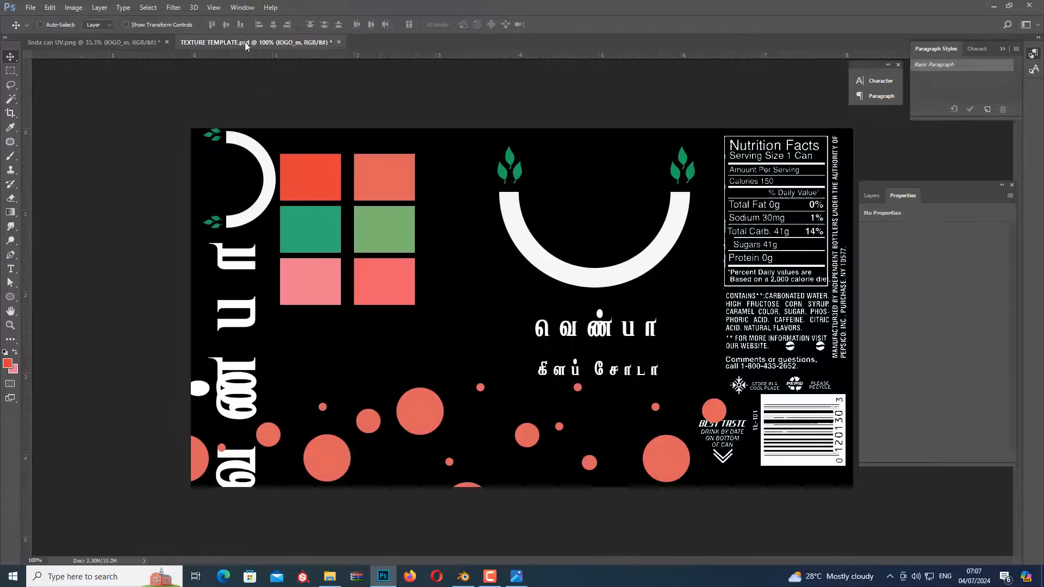
right_click(271, 195)
left_click(277, 201)
left_click_drag(270, 197, 417, 299)
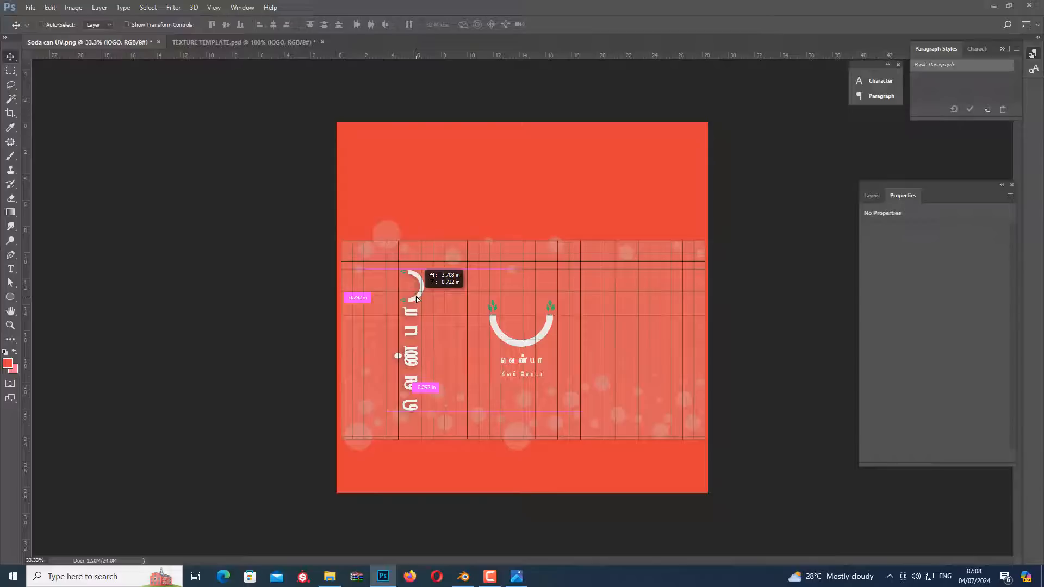
left_click_drag(416, 299, 416, 307)
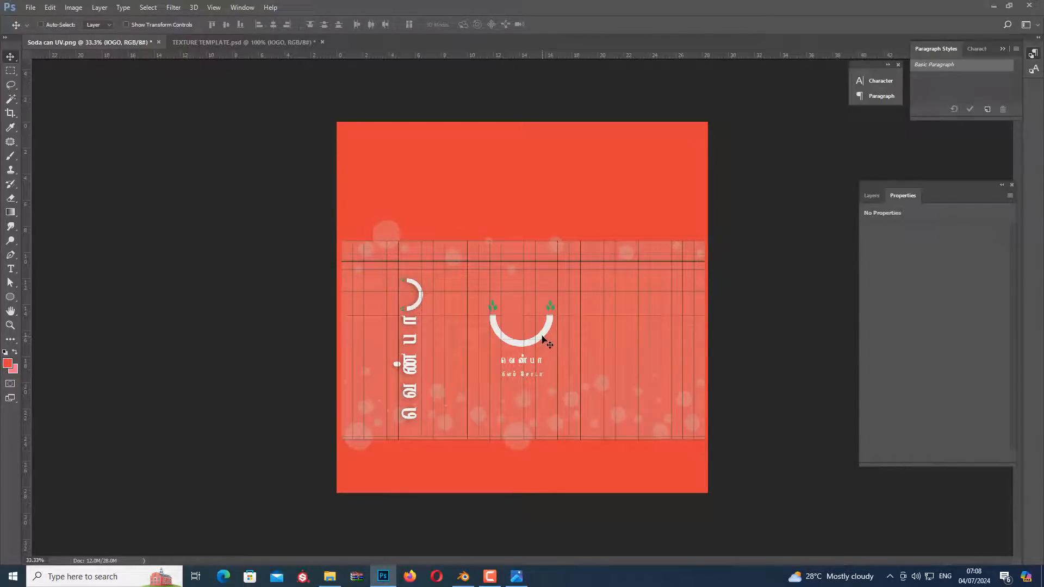
Copy the nutrition facts and barcode layer, Layer 1, from the template into Soda can UV.png, right of the central logo
left_click(268, 41)
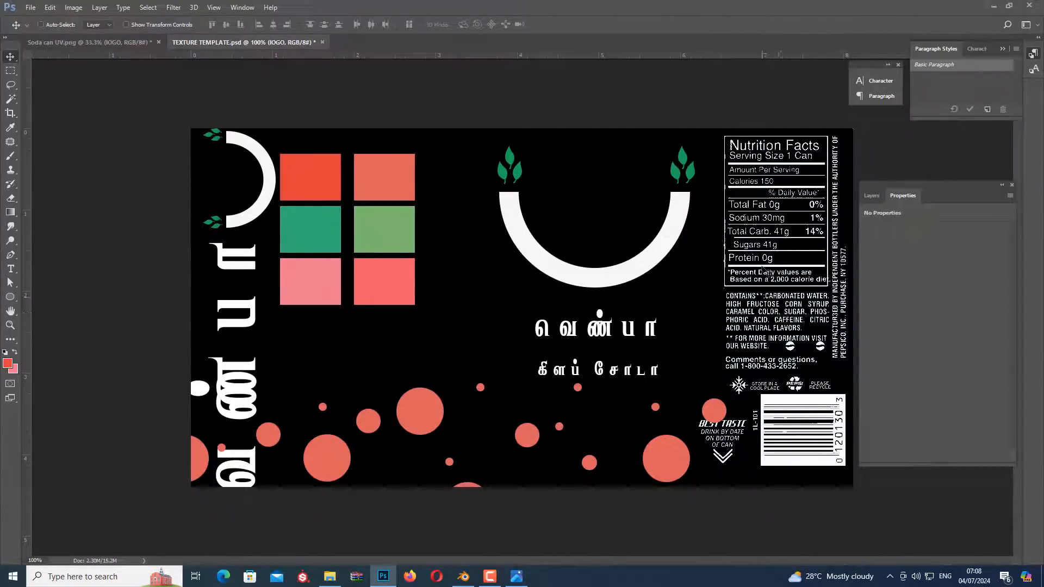
right_click(785, 269)
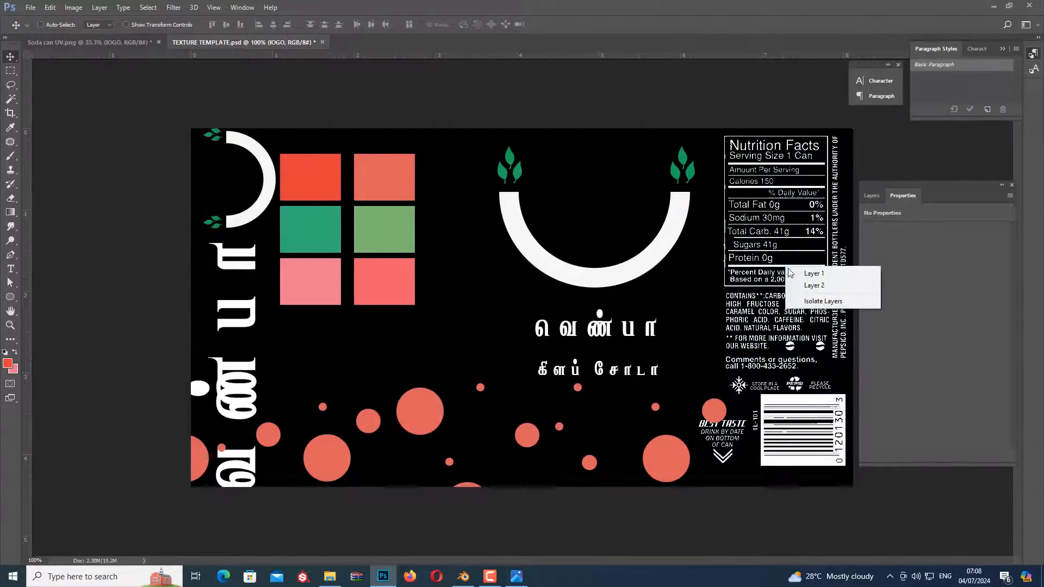
left_click(797, 272)
left_click_drag(796, 272, 645, 333)
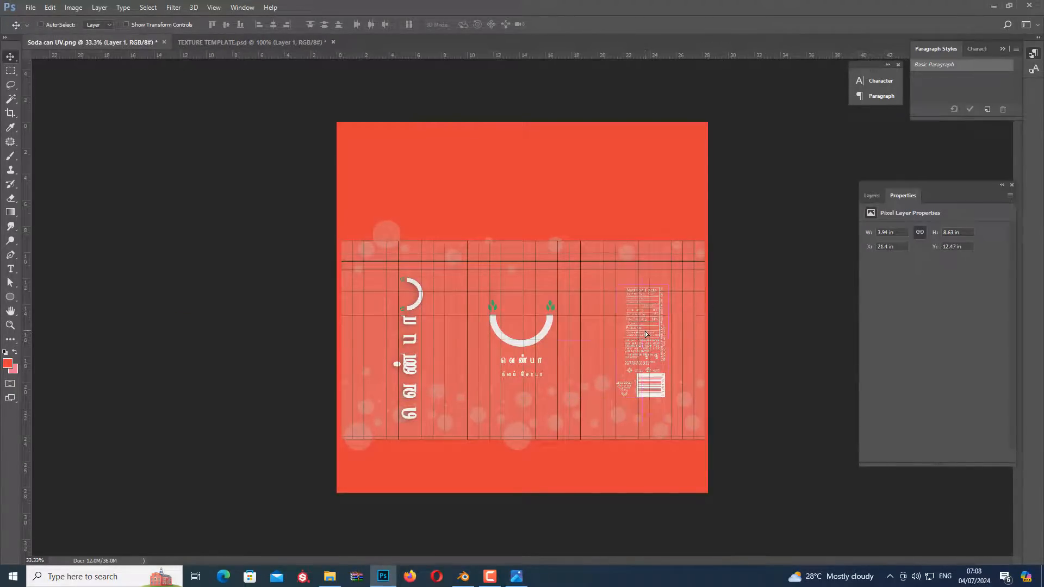
Scale the nutrition facts layer to about 144% and position it near the UV layout's right end, at about X 21.54 in, Y 11.15 in
key("ctrl+t")
left_click_drag(671, 283, 680, 262, "alt")
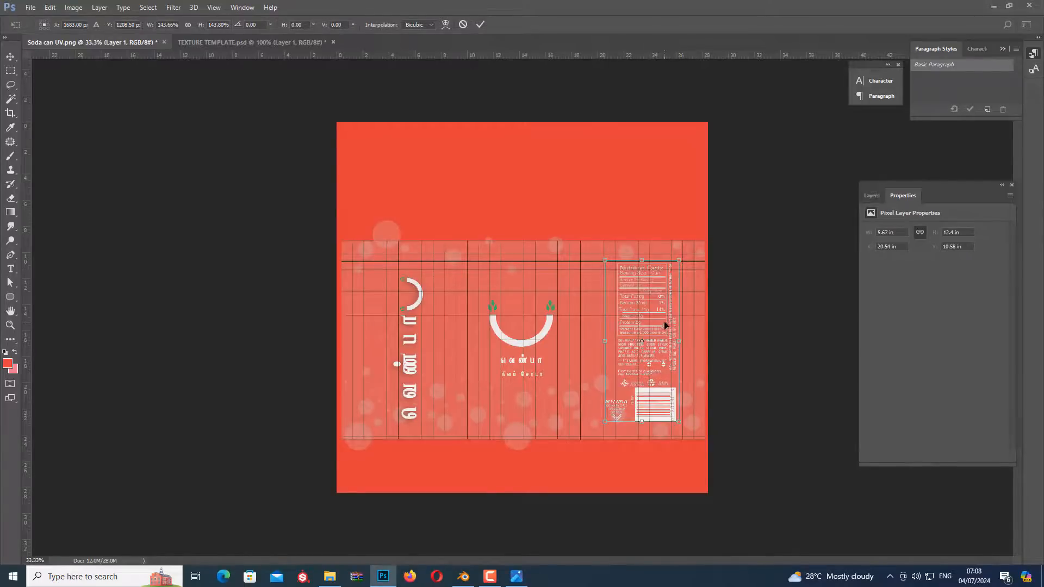
left_click_drag(664, 325, 680, 333)
key("Return")
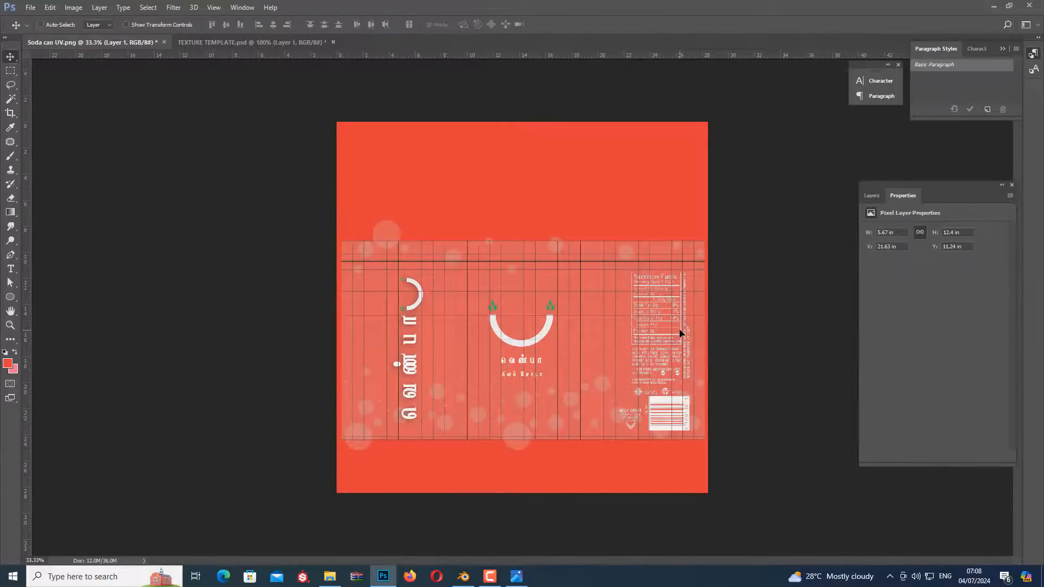
key("Right")
key("Right")
key("Right")
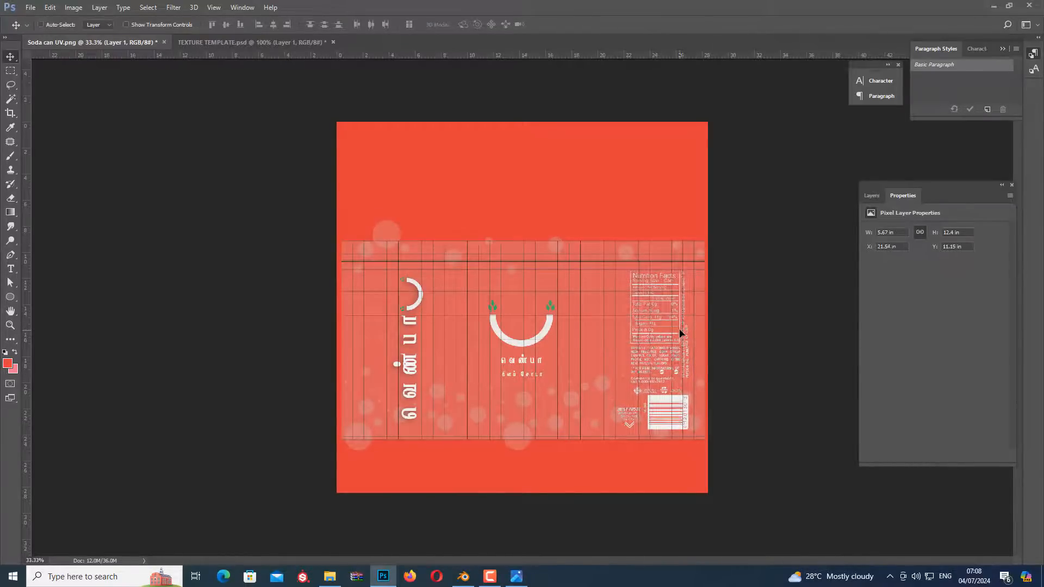
Hide the UV layout layer, Layer 0, so only the label artwork shows
left_click(871, 196)
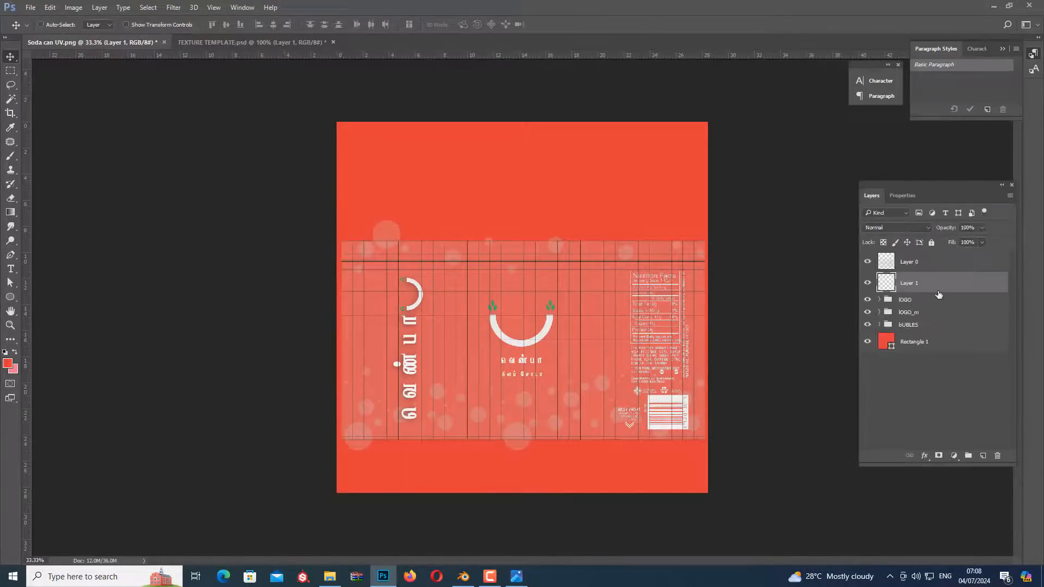
left_click(911, 260)
left_click(868, 262)
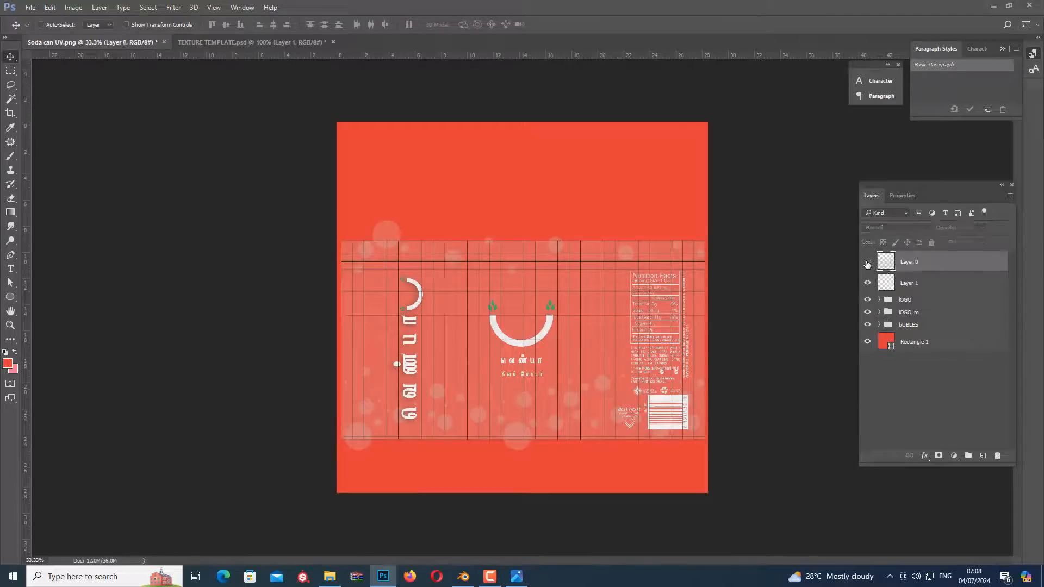
left_click(867, 262)
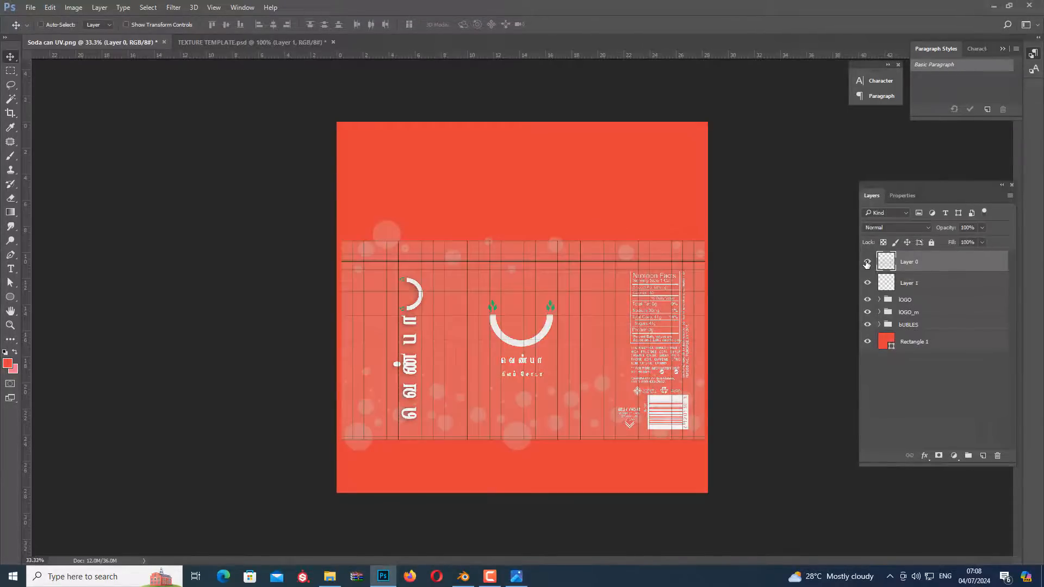
left_click(867, 263)
left_click(867, 263)
left_click(867, 263)
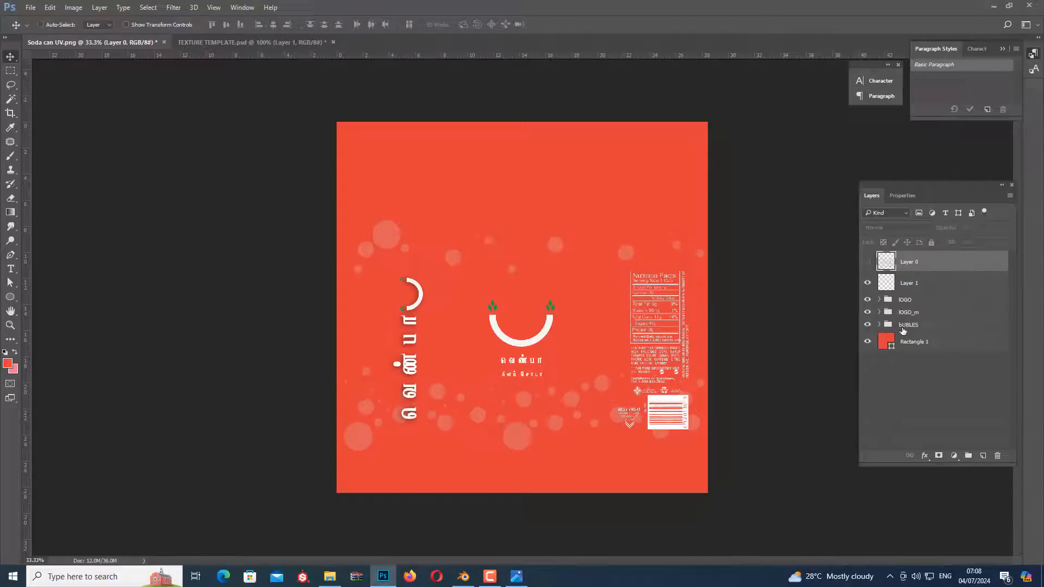
left_click(879, 325)
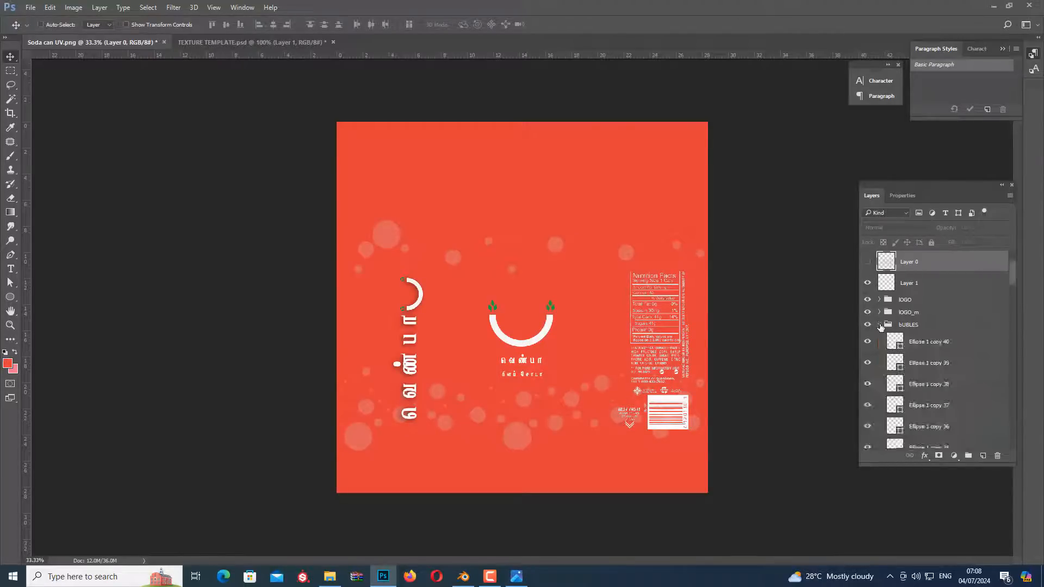
left_click(879, 325)
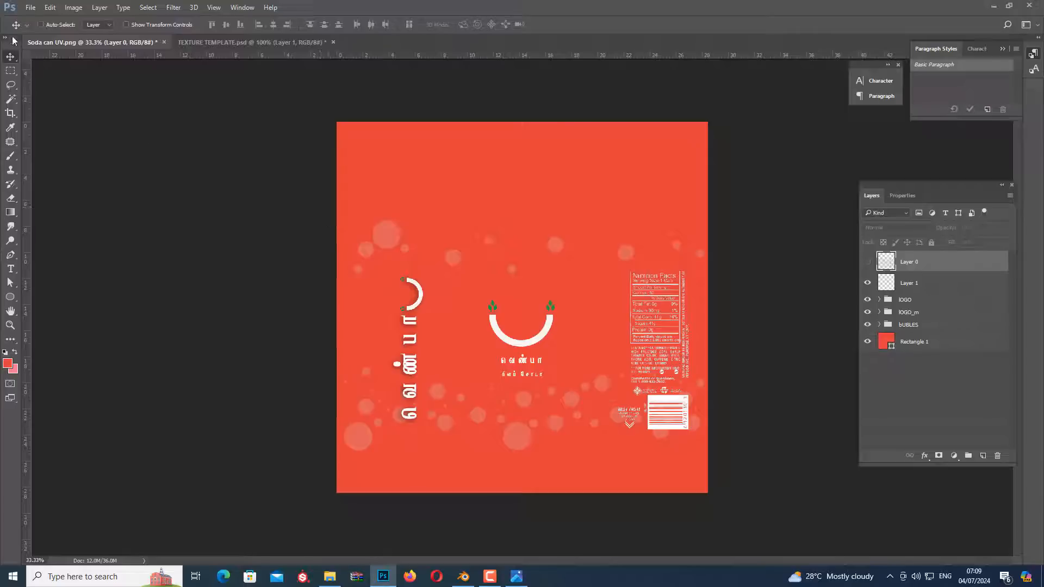
Save the label artwork as a JPEG over the existing Soda can image.jpg, at Maximum quality 12 with the Progressive format
left_click(31, 8)
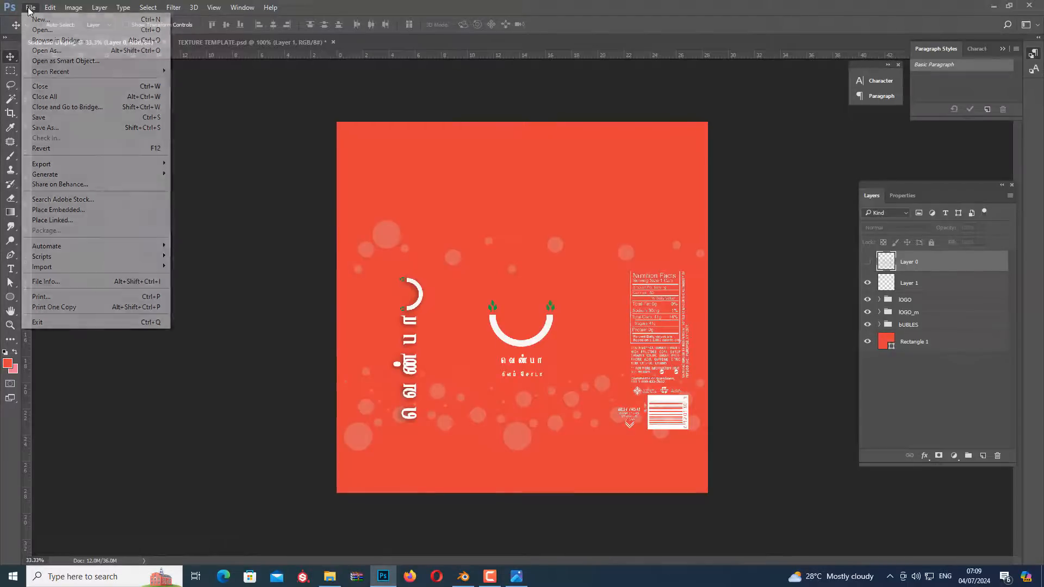
left_click(57, 126)
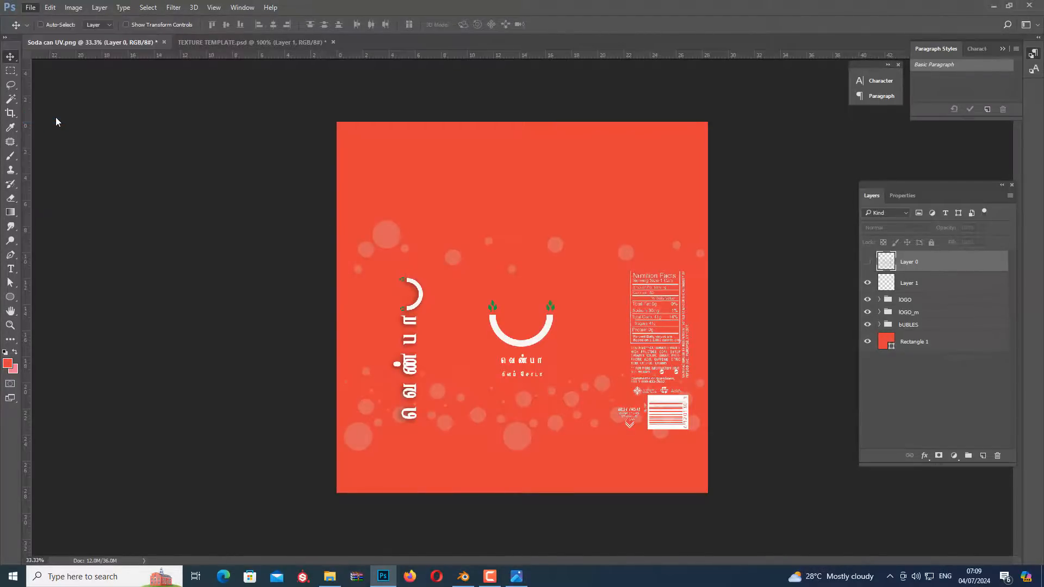
left_click(295, 419)
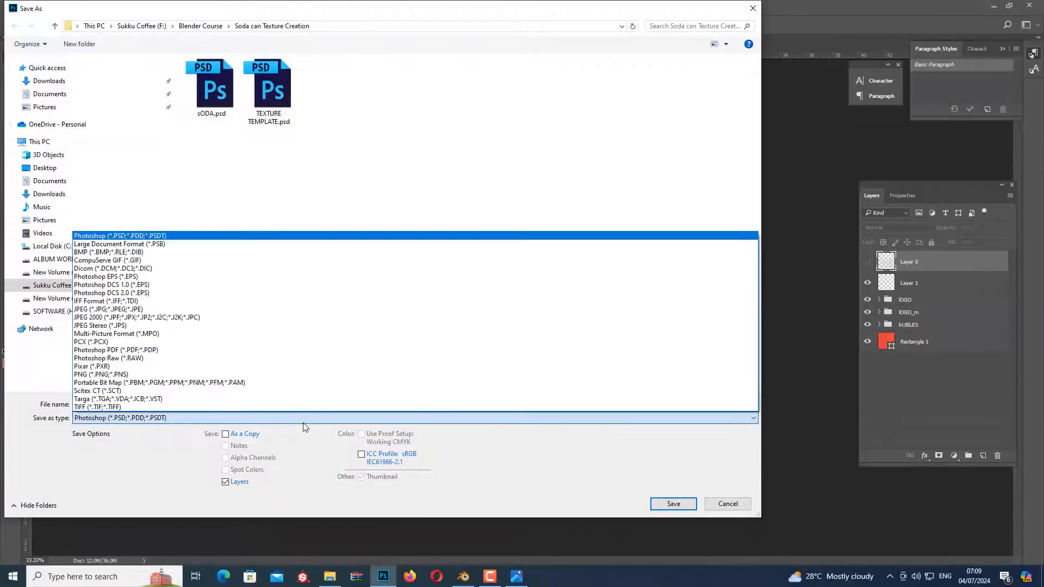
left_click(160, 309)
left_click(273, 98)
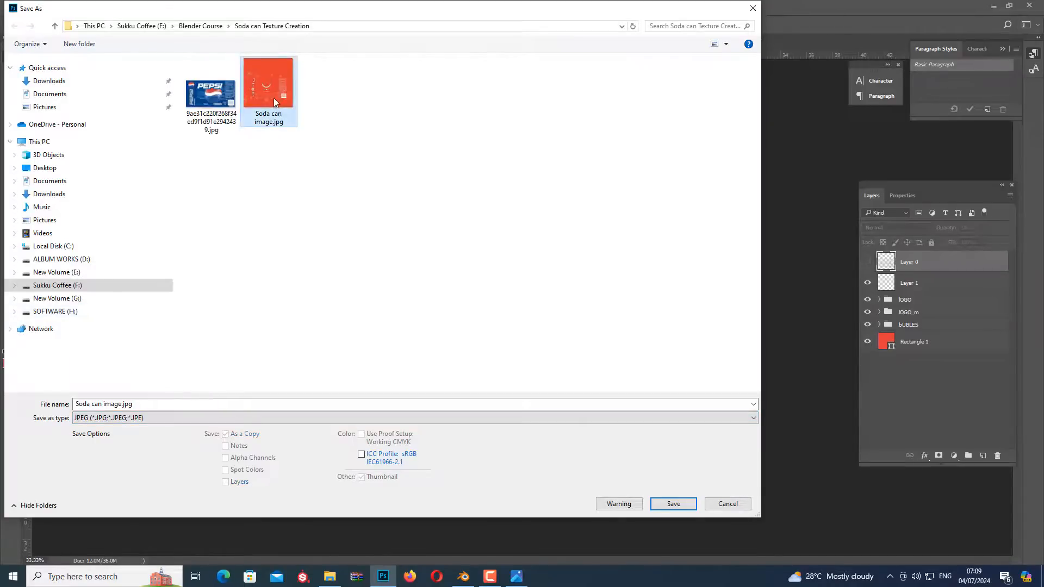
double_click(273, 97)
left_click(546, 288)
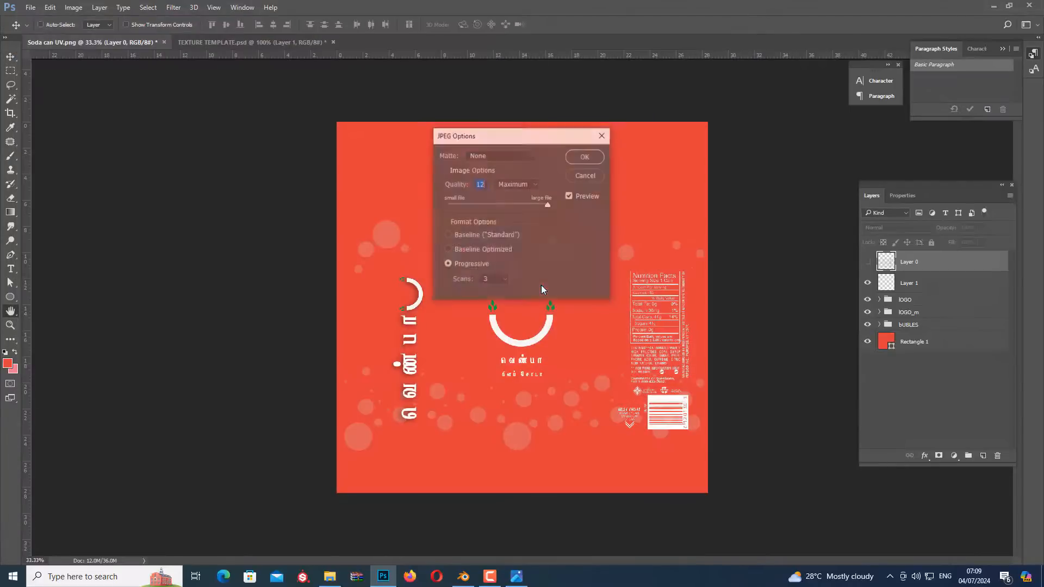
left_click(590, 153)
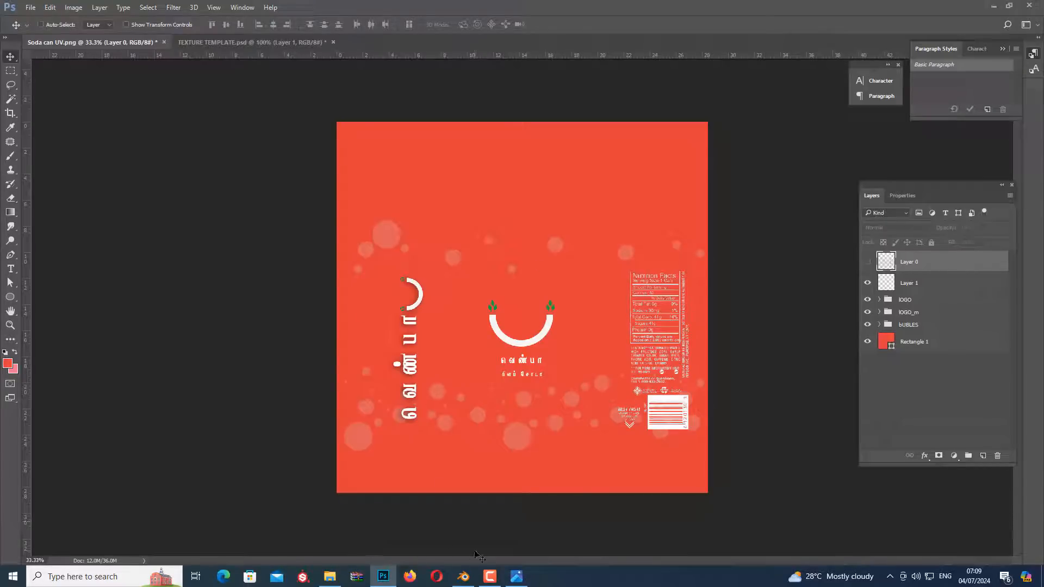
Switch to Blender's UV Editing workspace, split the 3D viewport into two equal halves and make one half a Shader Editor
left_click(463, 576)
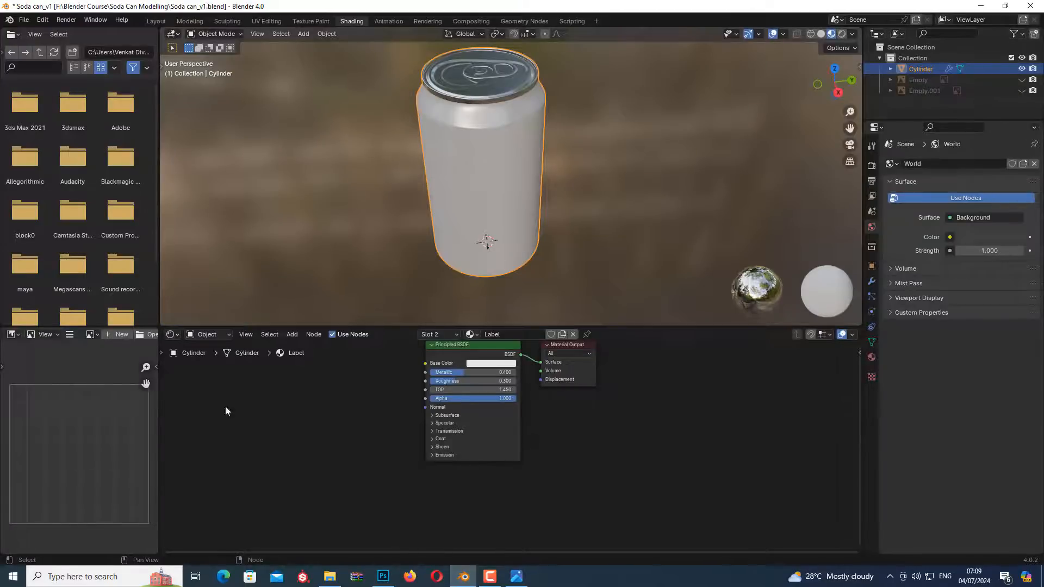
middle_click_drag(308, 427, 282, 472)
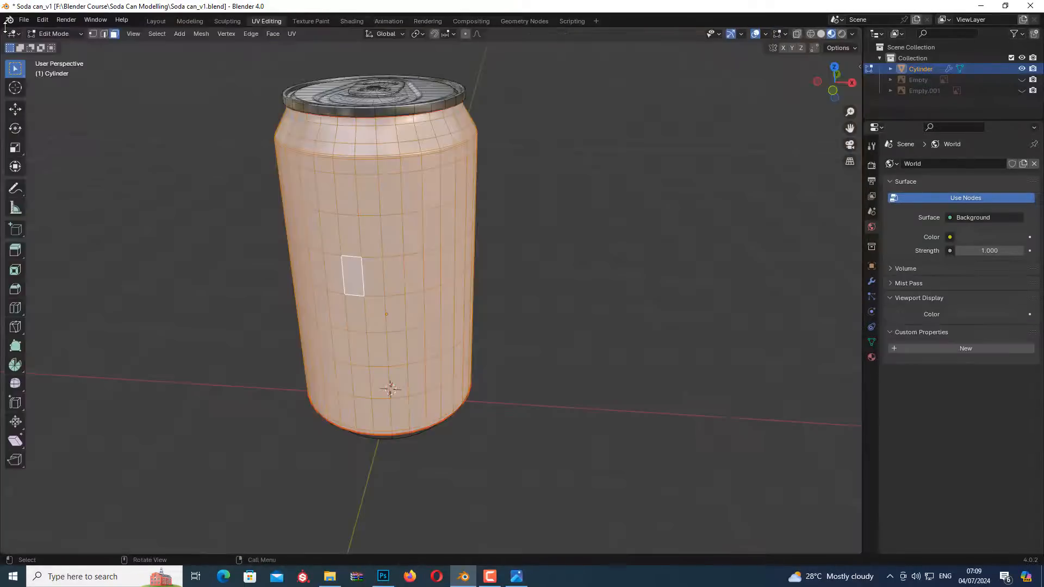
left_click_drag(2, 28, 348, 115)
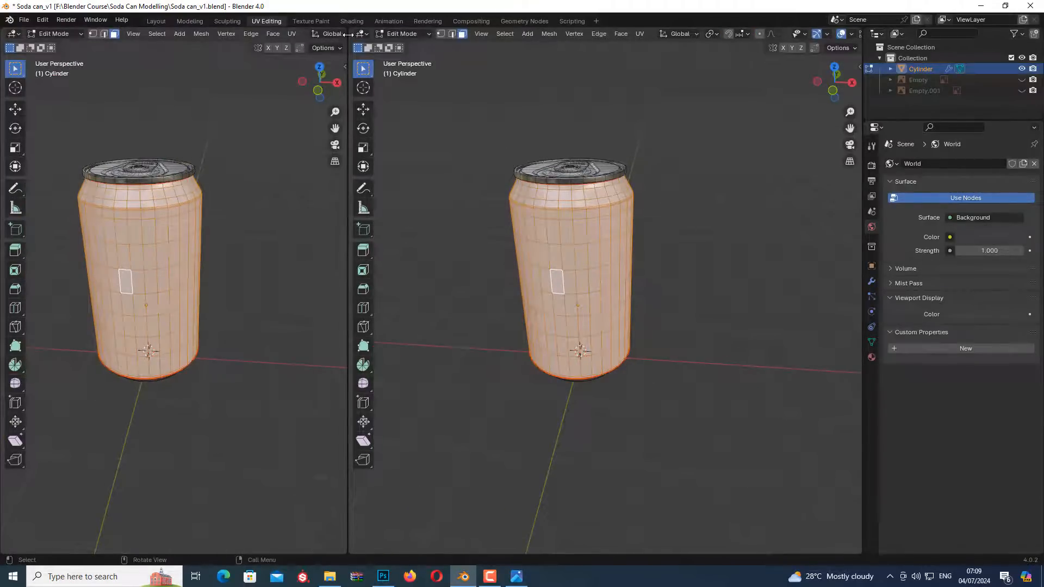
left_click_drag(348, 35, 434, 35)
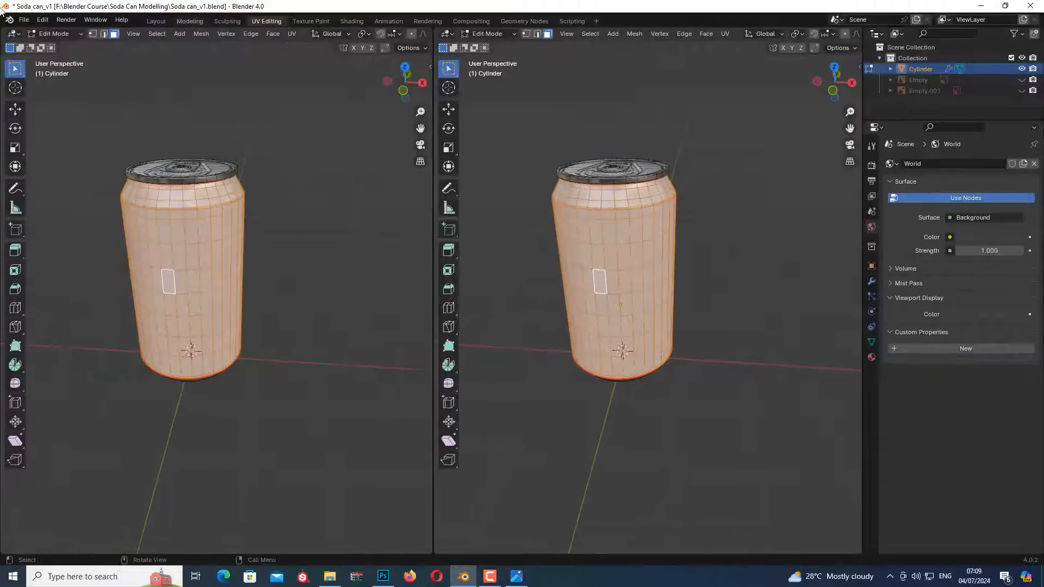
left_click(12, 34)
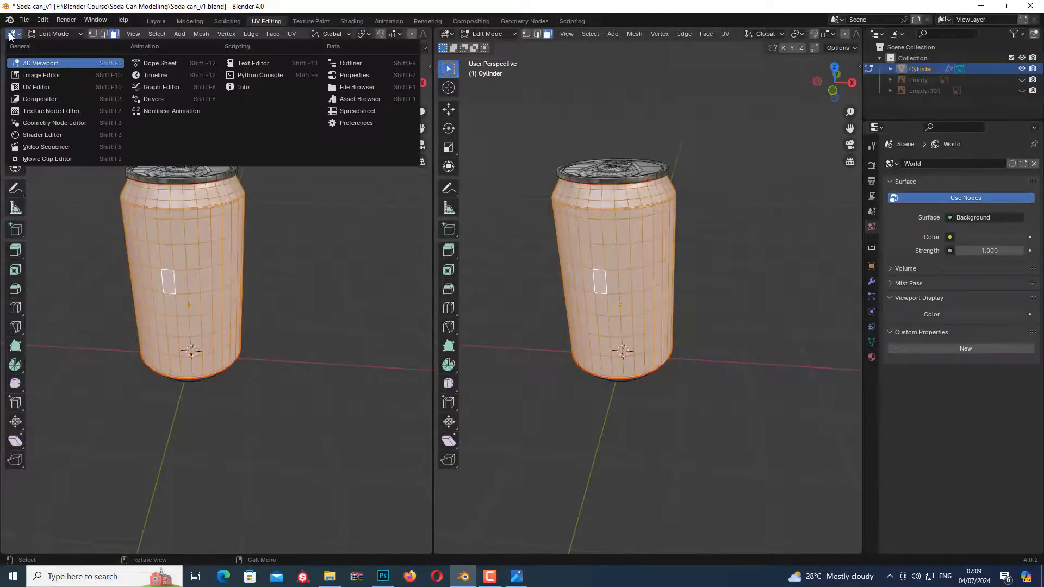
left_click(47, 134)
middle_click_drag(73, 195, 127, 180)
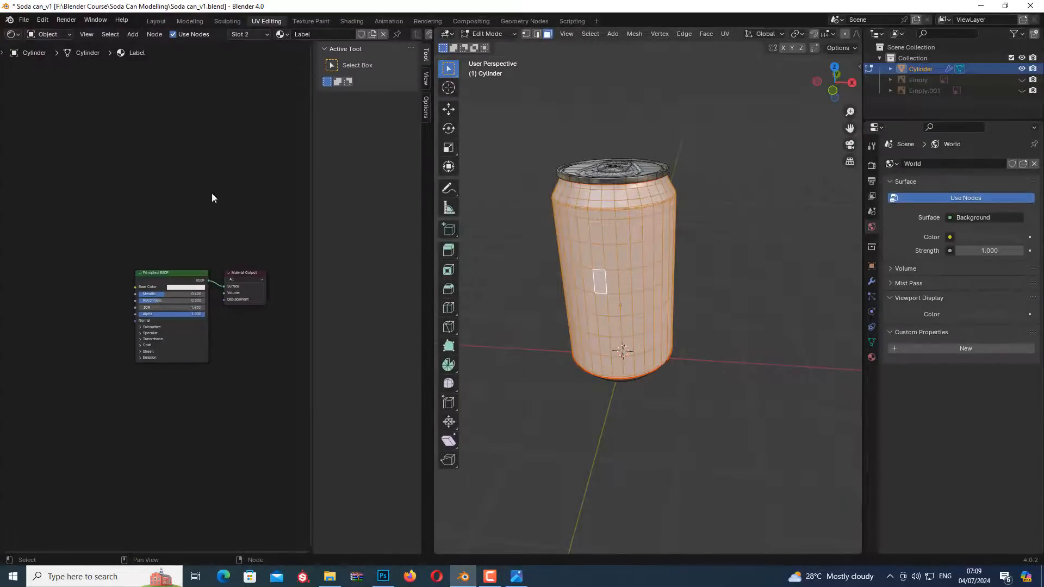
scroll(136, 300, "up", 2)
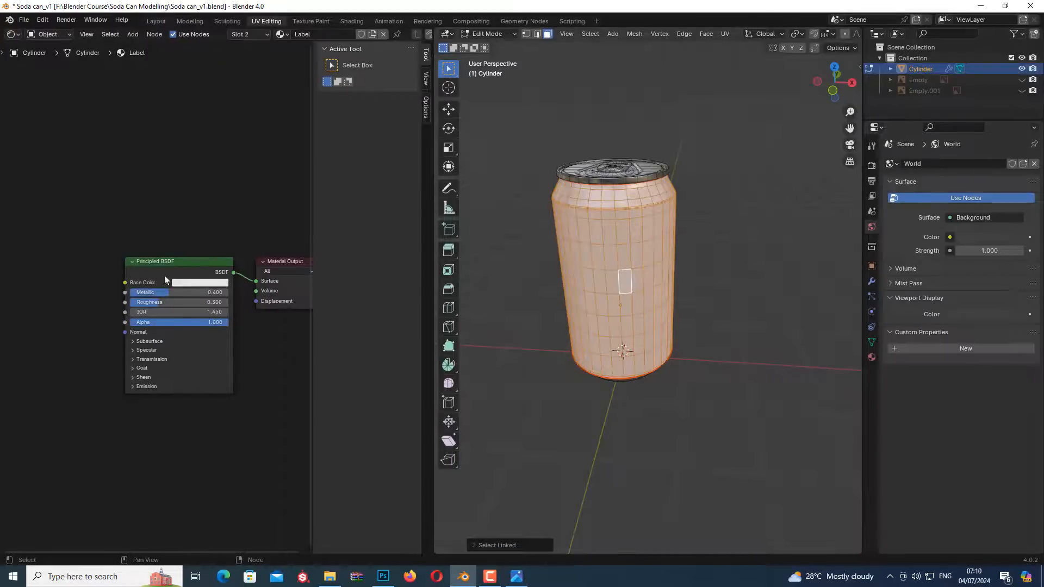
middle_click_drag(149, 229, 145, 201)
middle_click_drag(137, 183, 137, 184)
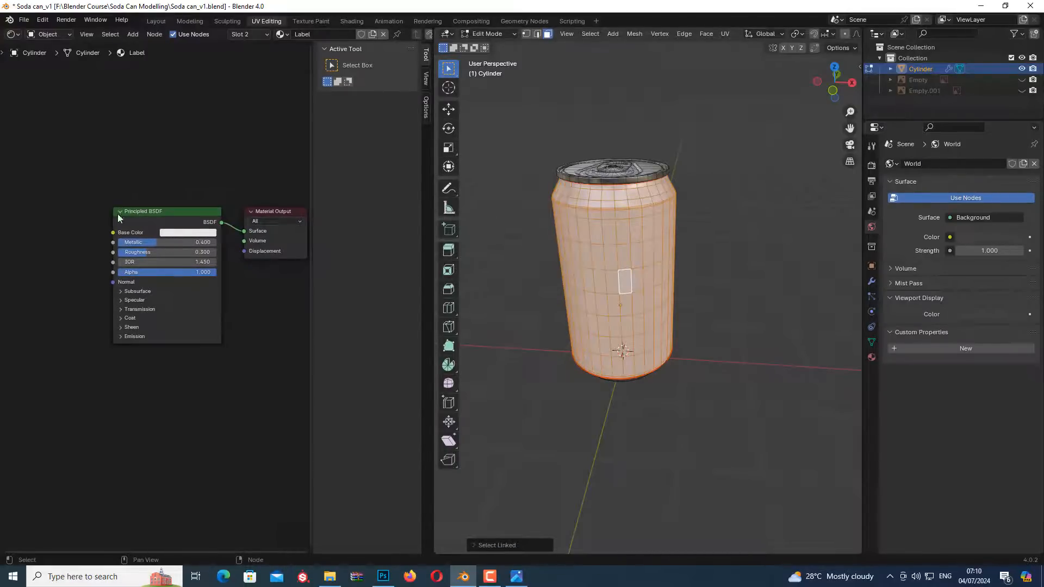
middle_click_drag(75, 239, 127, 249)
left_click_drag(165, 249, 87, 249)
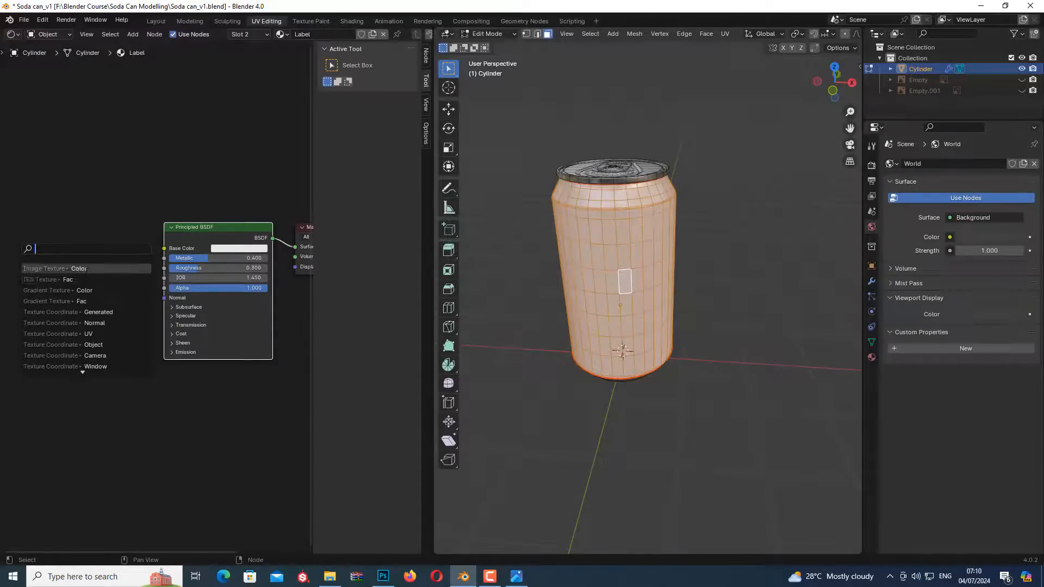
left_click(85, 269)
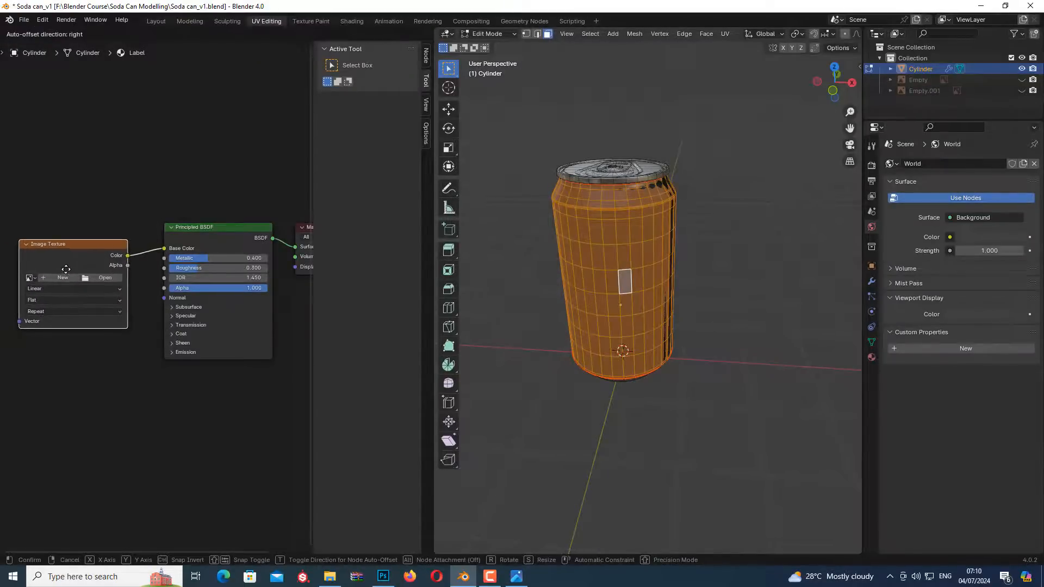
left_click(65, 269)
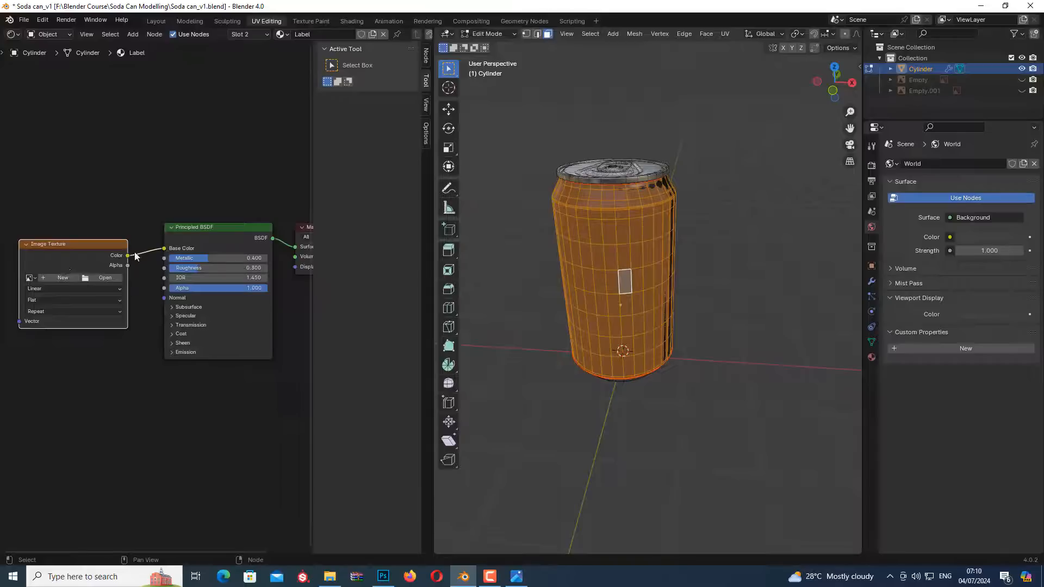
key("x")
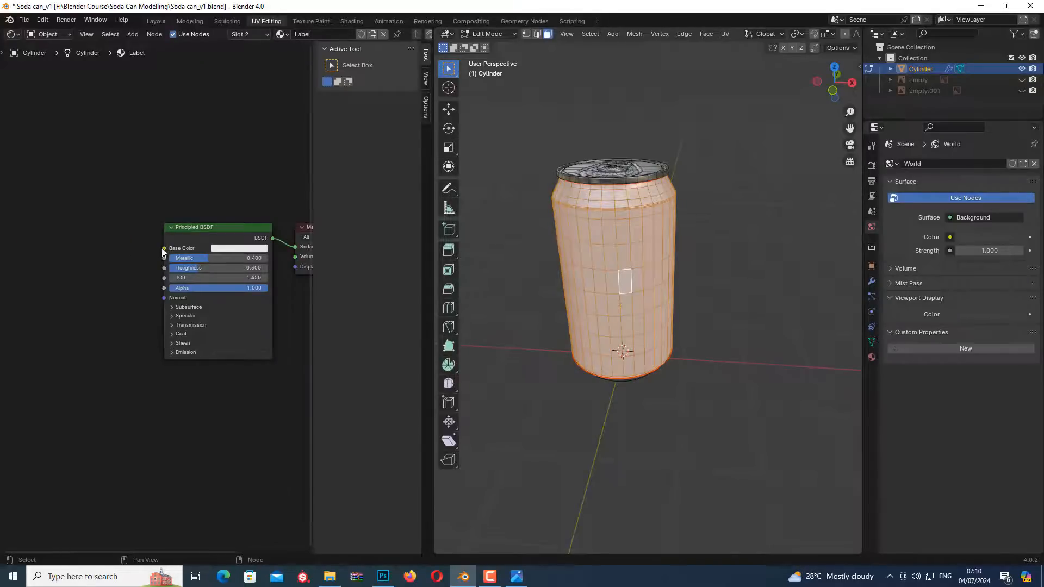
Add an Image Texture node whose Color output feeds the Base Color of the Label material's Principled BSDF
left_click_drag(164, 248, 120, 249)
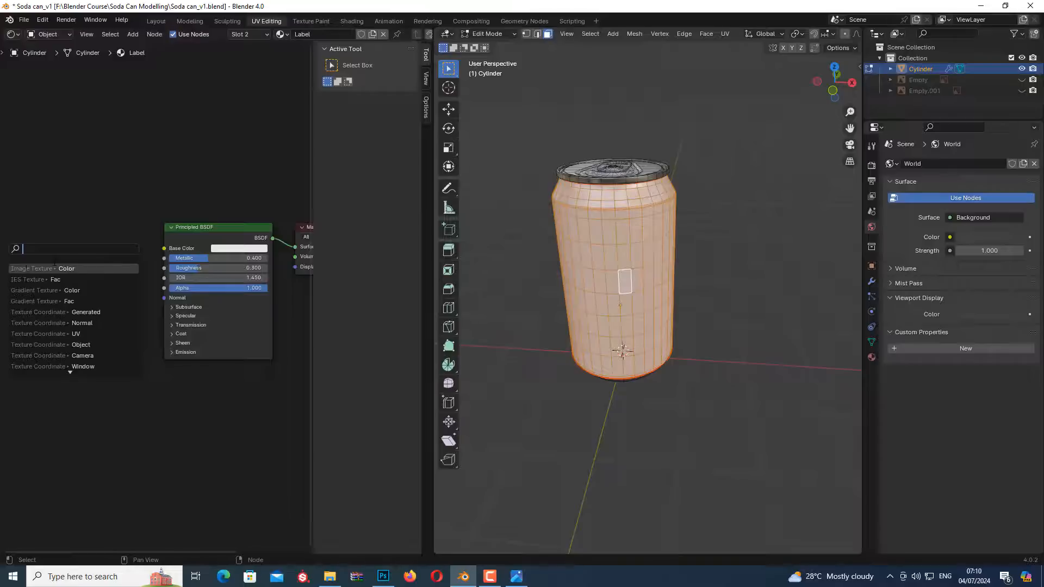
left_click(77, 269)
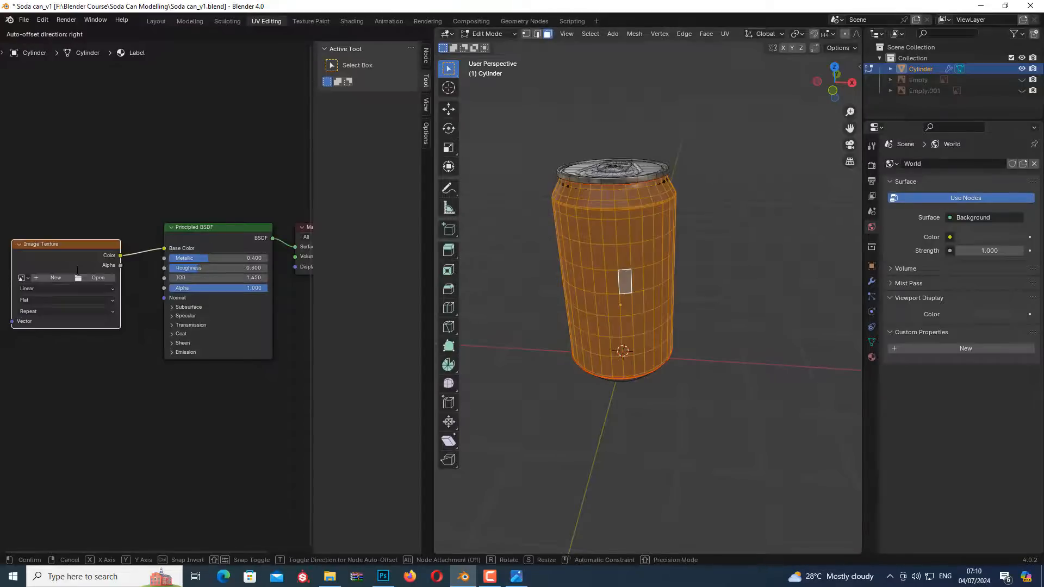
left_click(84, 263)
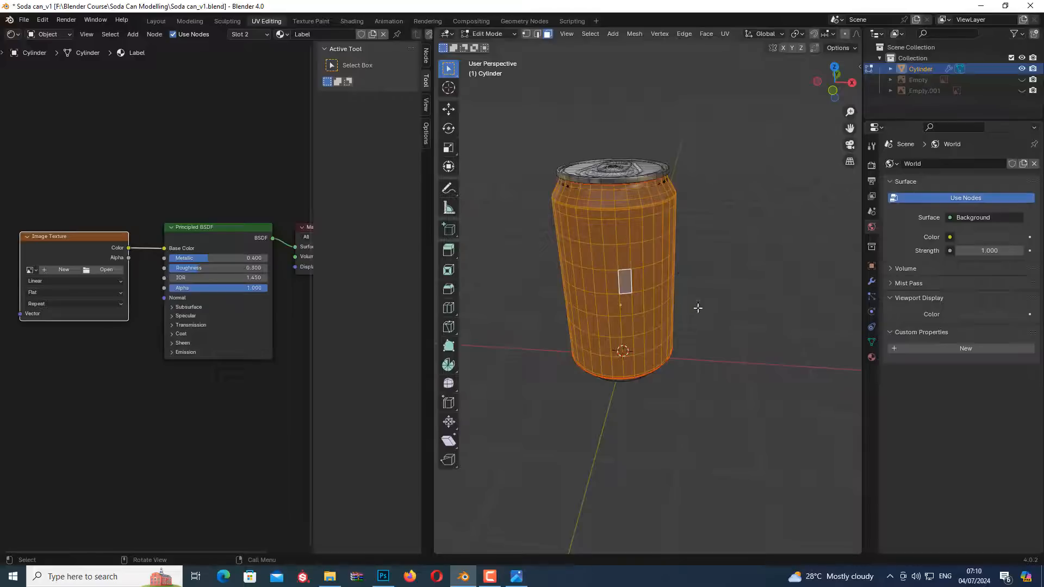
Load Soda can image.jpg from the Soda can Texture Creation folder into the Image Texture node
left_click(106, 269)
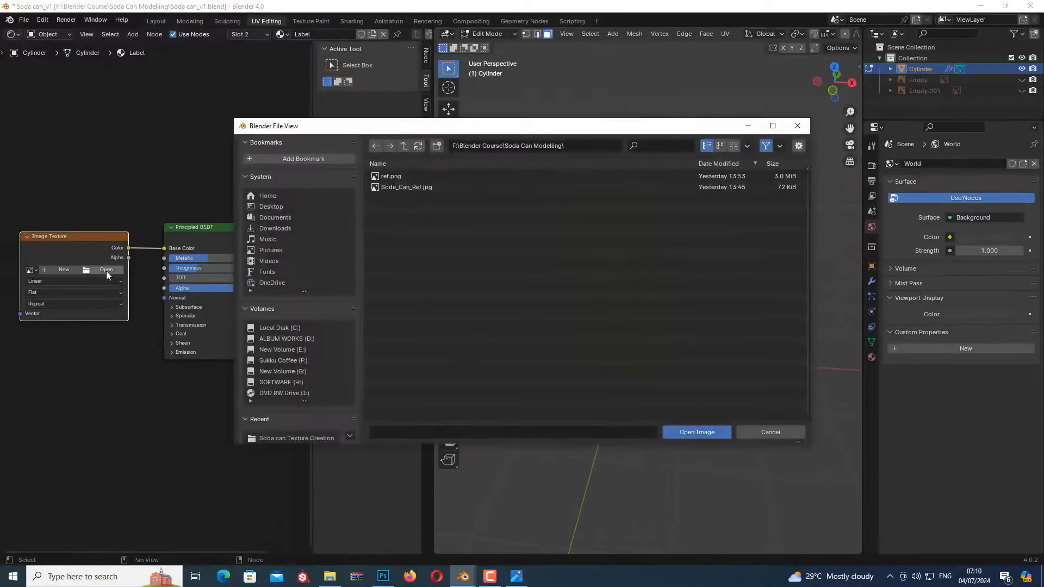
left_click(404, 145)
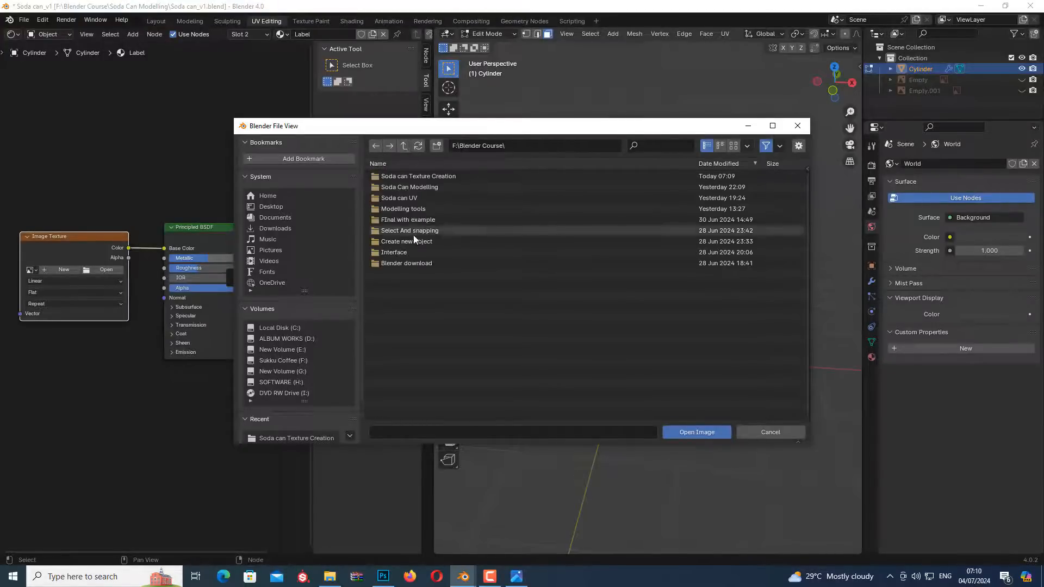
left_click(441, 178)
double_click(440, 177)
left_click(426, 179)
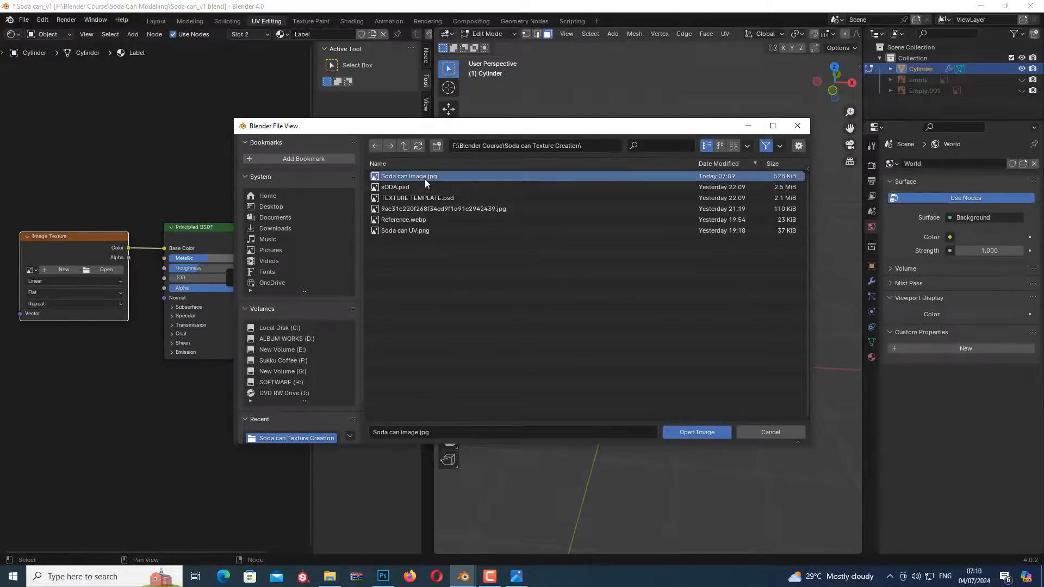
left_click(699, 431)
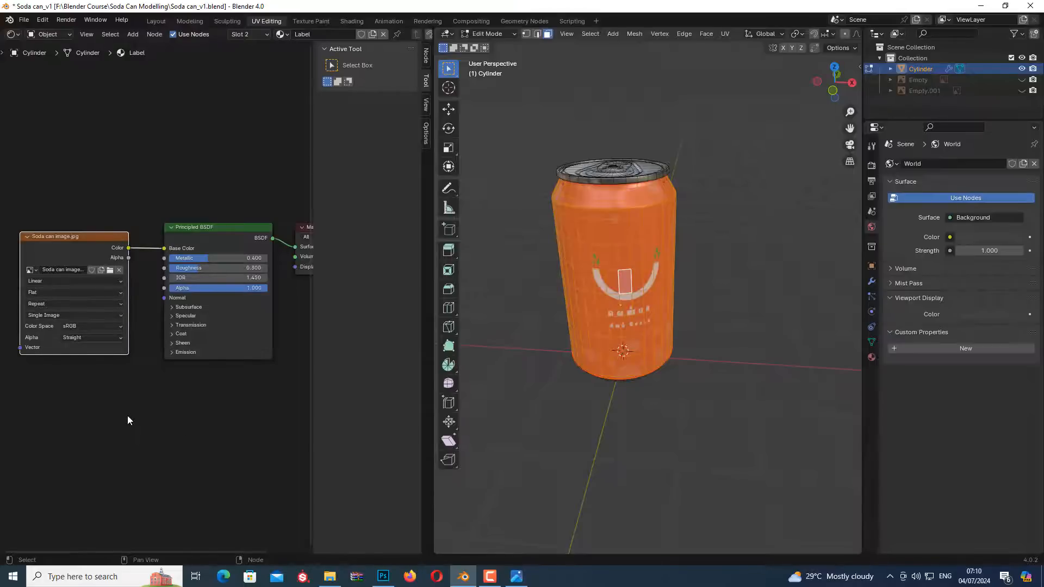
Deselect the can's faces and switch the can from Edit Mode to Object Mode
left_click(735, 333)
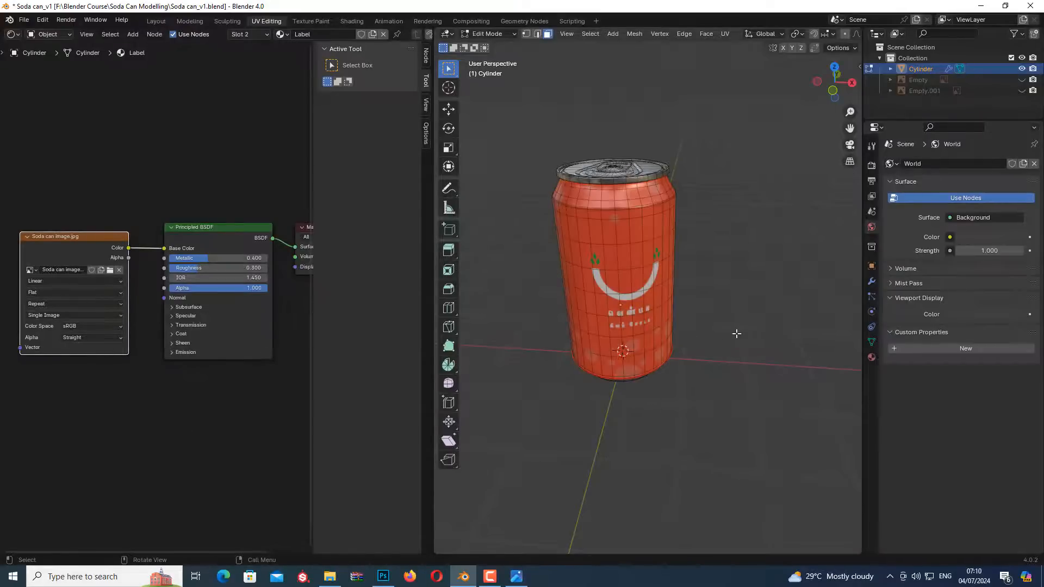
key("Tab")
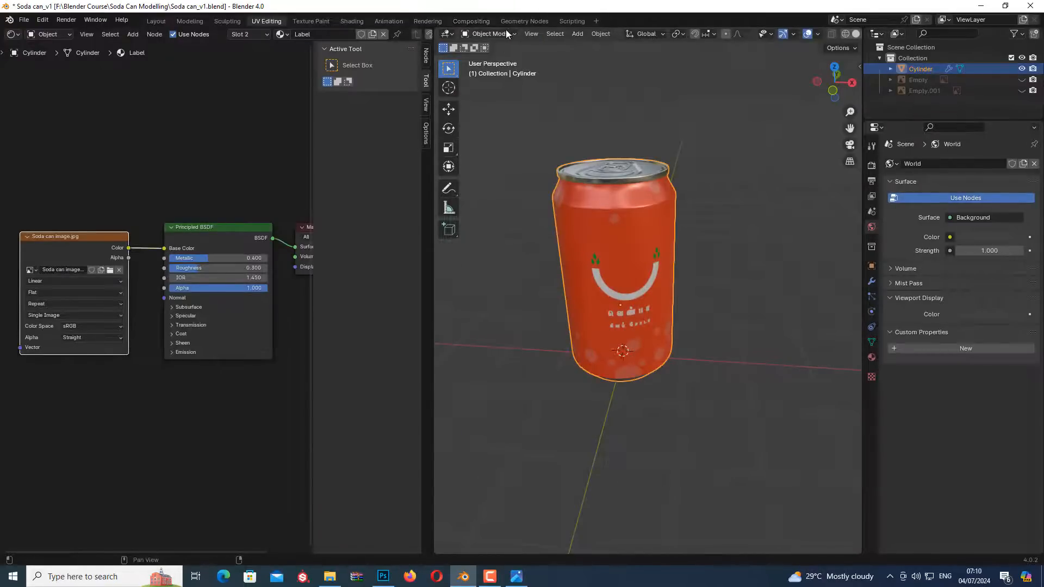
middle_click_drag(782, 331, 638, 251)
Duplicate the textured can and place the copy about 2.42 m away along the X axis
scroll(638, 252, "down", 5)
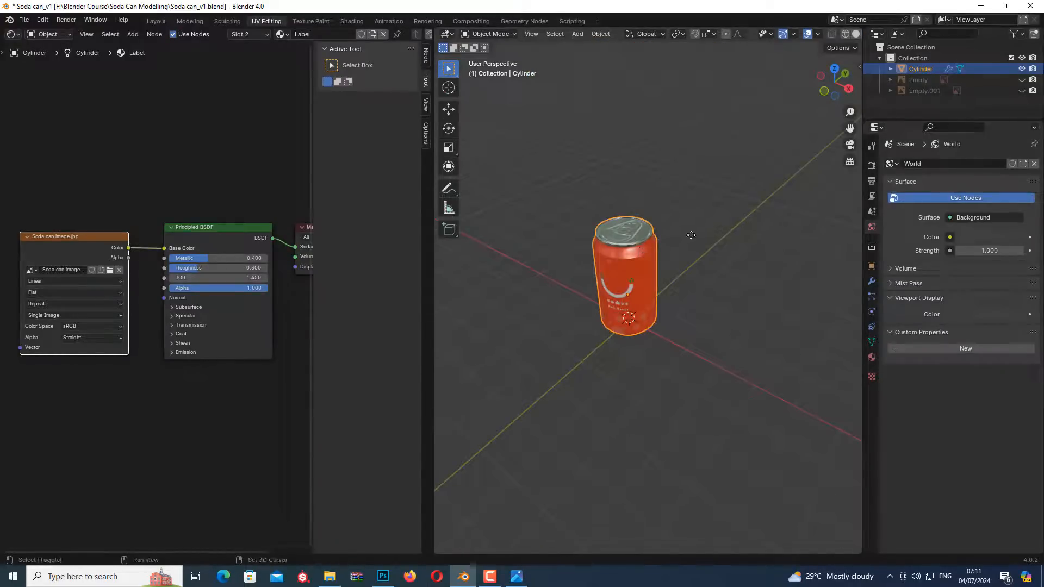
key("shift+d")
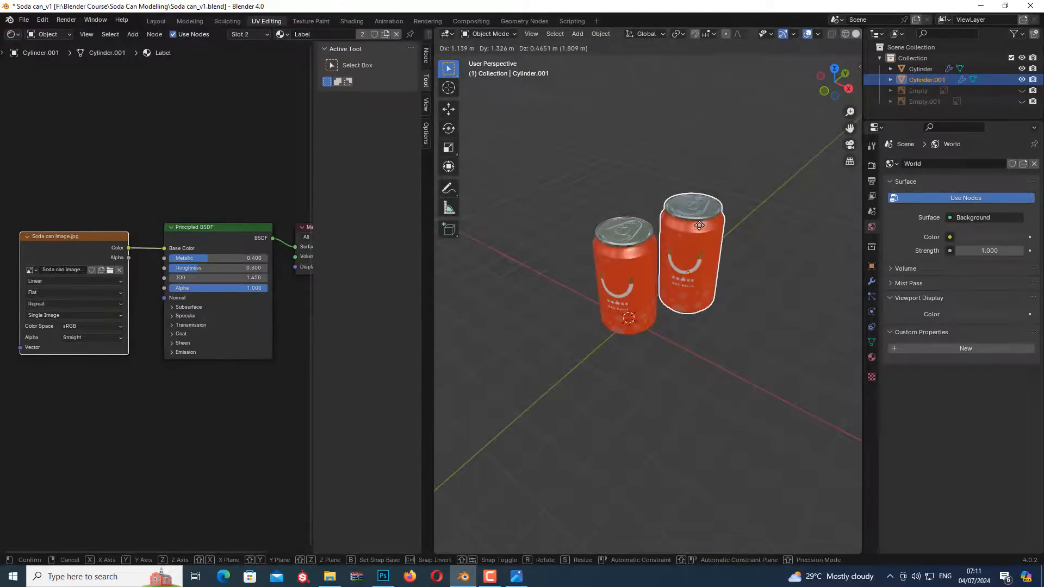
key("x")
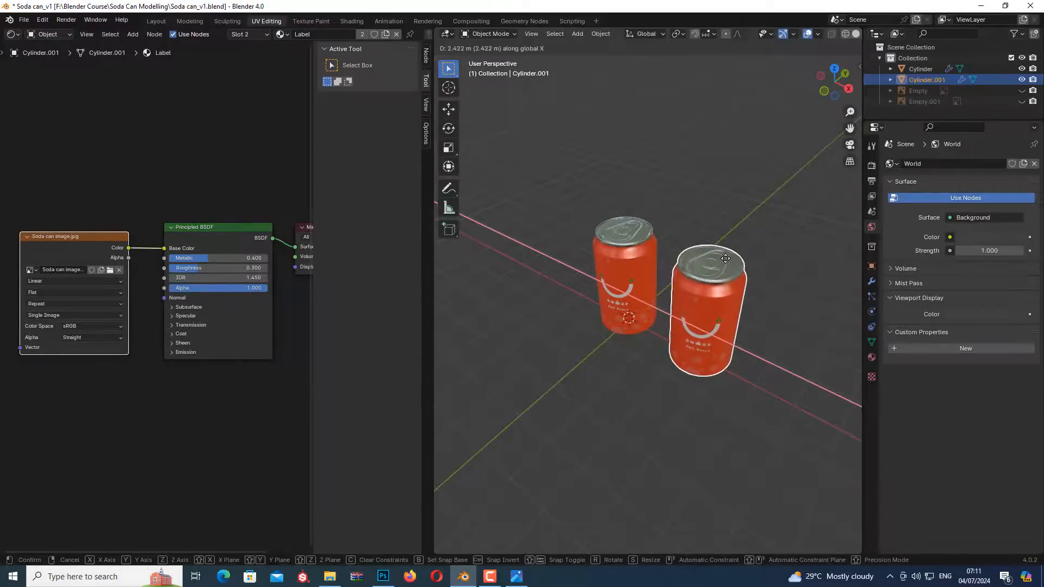
left_click(726, 259)
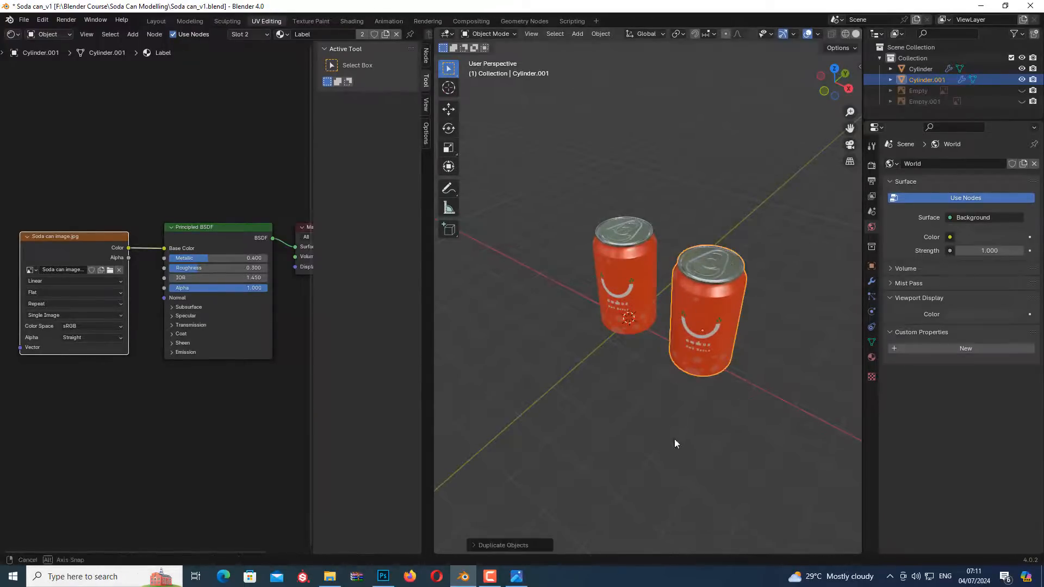
Duplicate the original can along the X axis and place the copy on its opposite side, forming a row of three
middle_click_drag(676, 442, 726, 414)
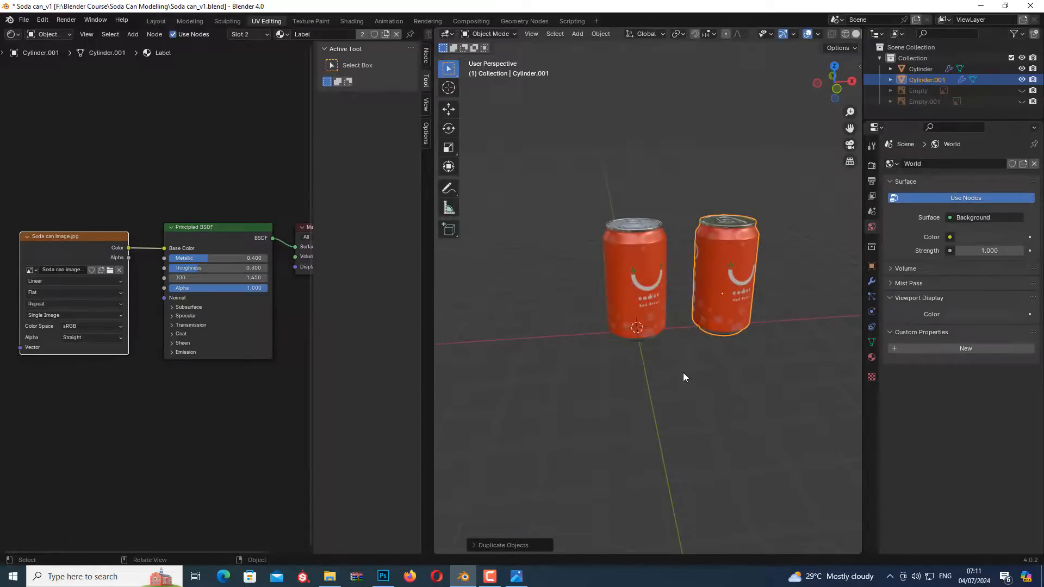
middle_click_drag(682, 373, 649, 326)
left_click(639, 271)
key("shift+d")
key("x")
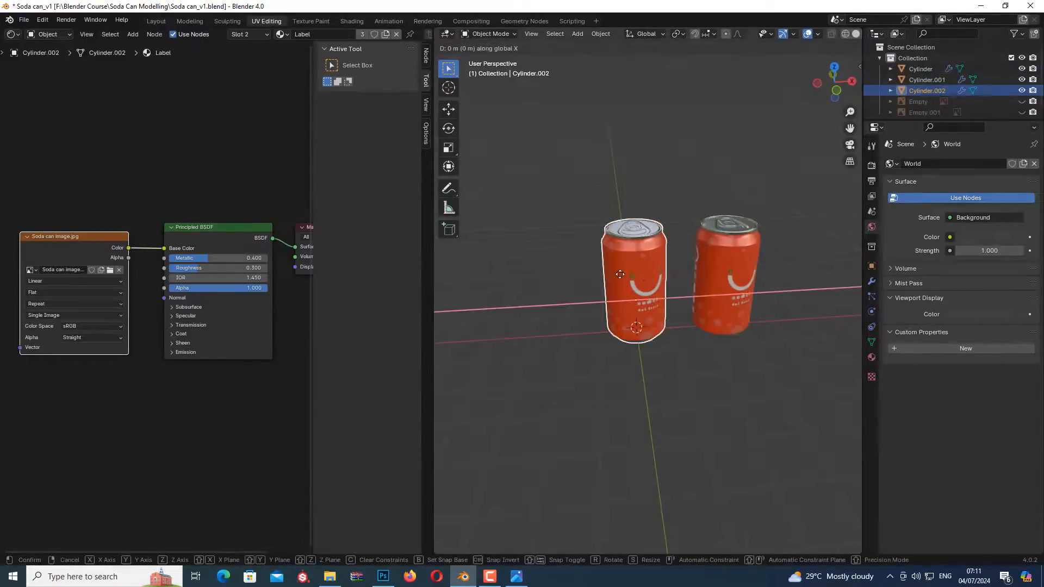
left_click(549, 279)
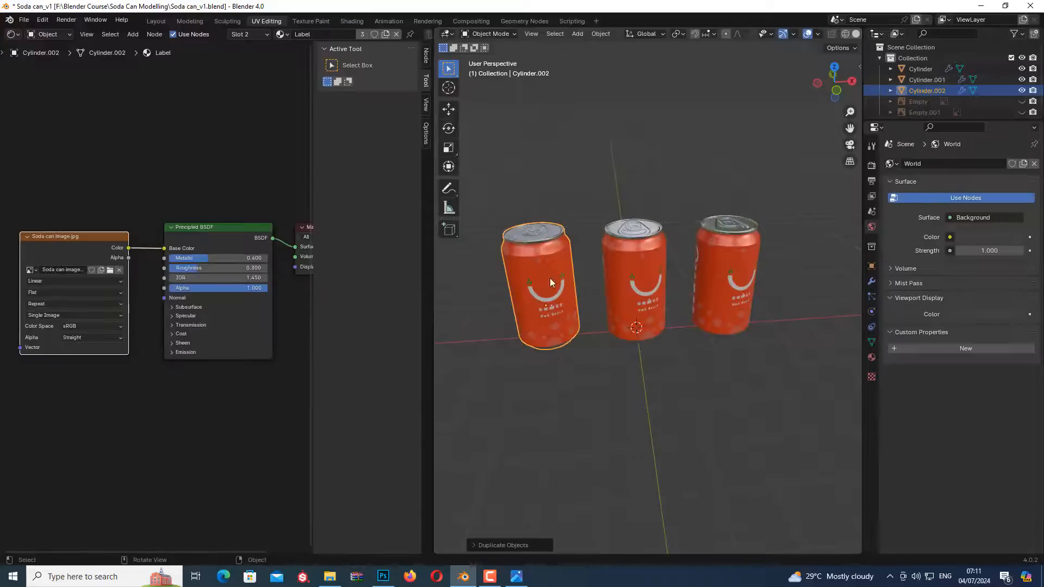
middle_click_drag(634, 418, 680, 406)
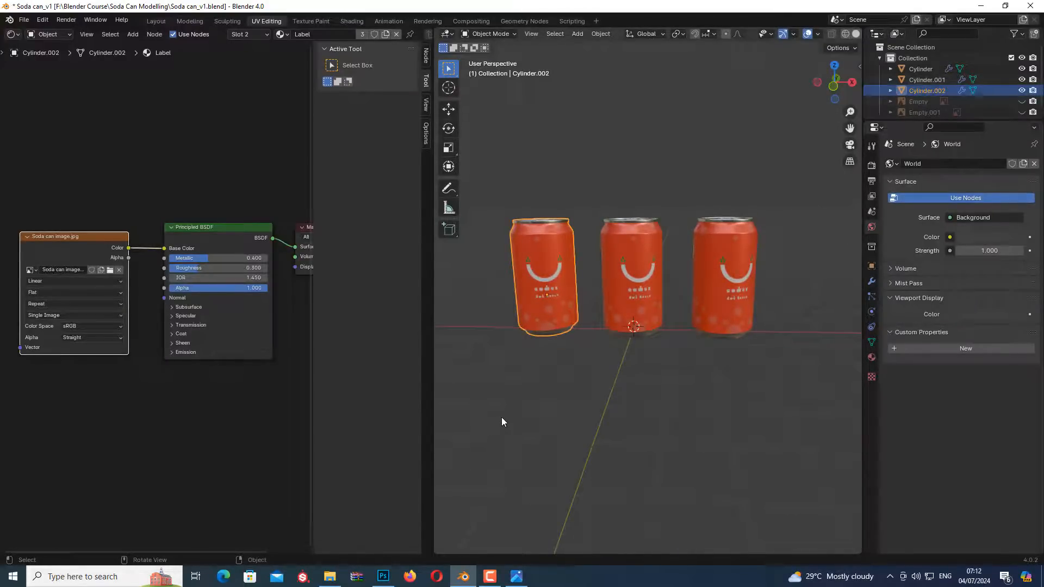
left_click(119, 270)
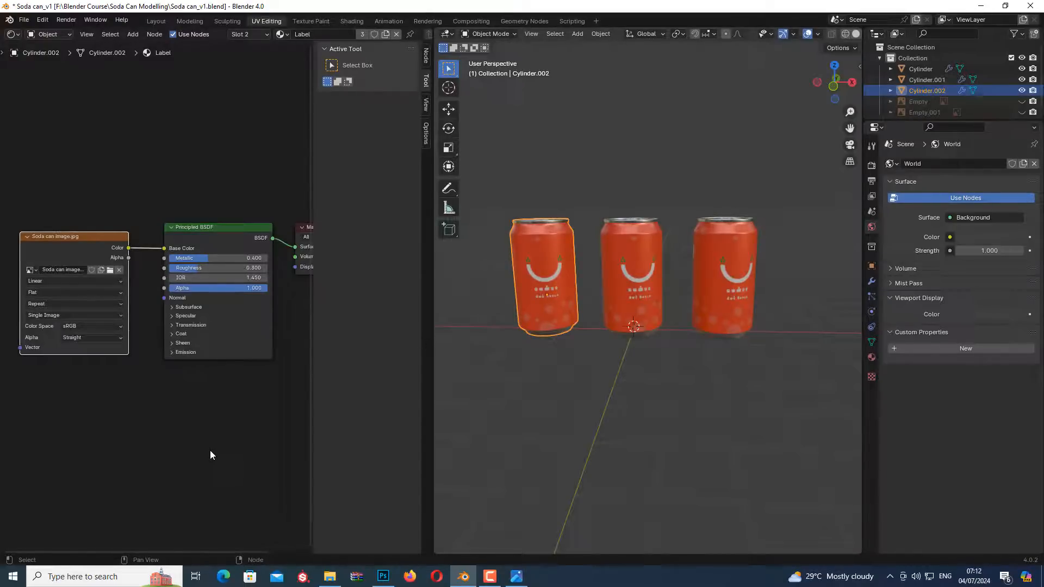
left_click(210, 452)
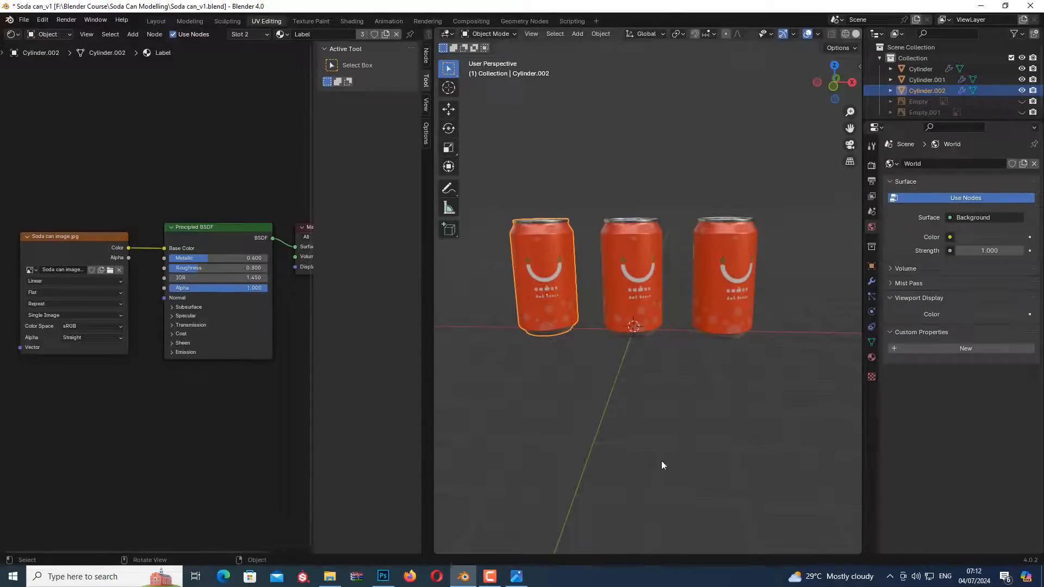
left_click(535, 386)
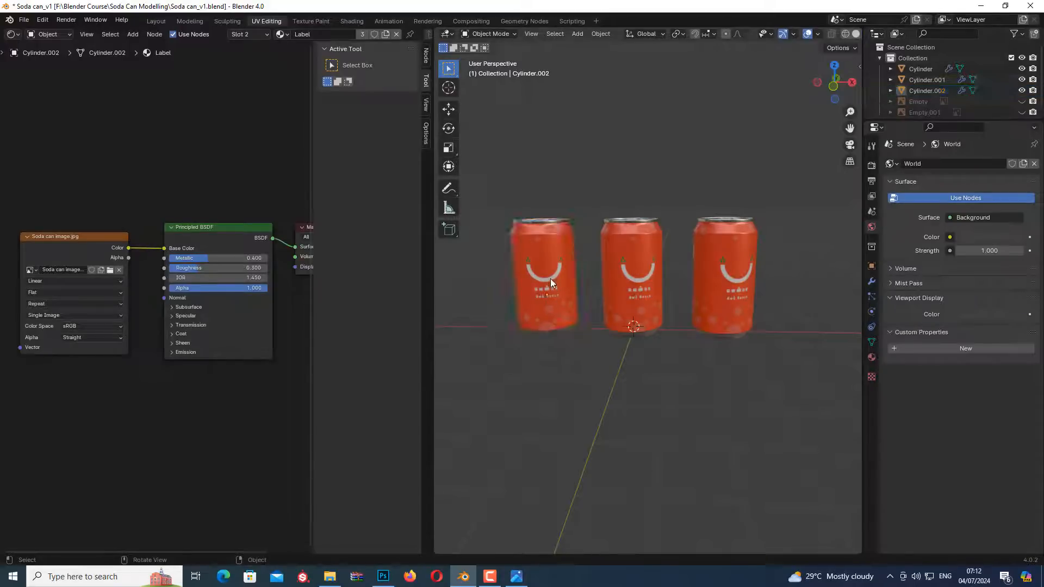
Enter Edit Mode on the Cylinder.002 can and select all the linked faces of its label
left_click(550, 278)
scroll(540, 247, "up", 5)
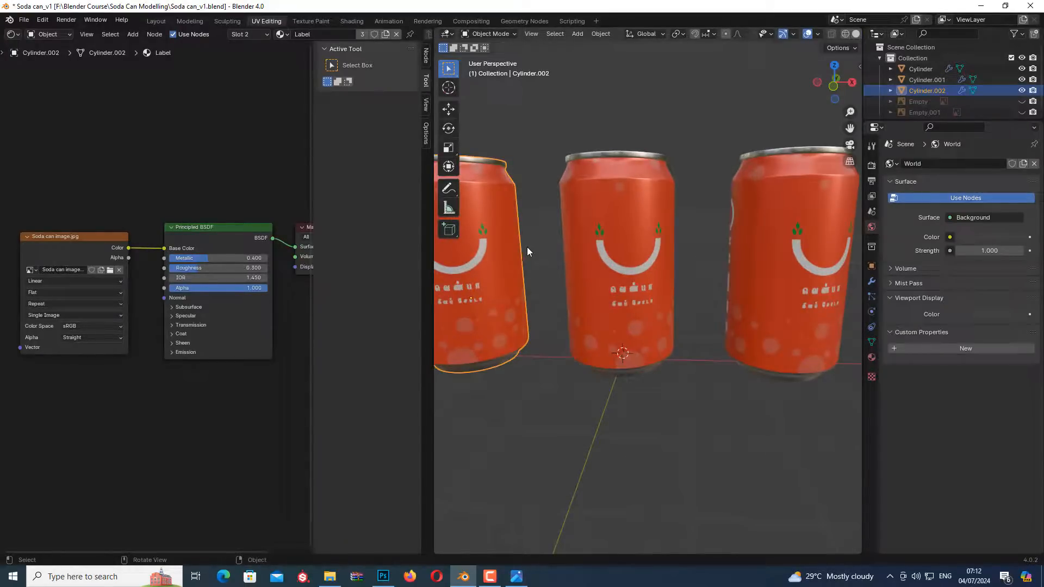
key("Tab")
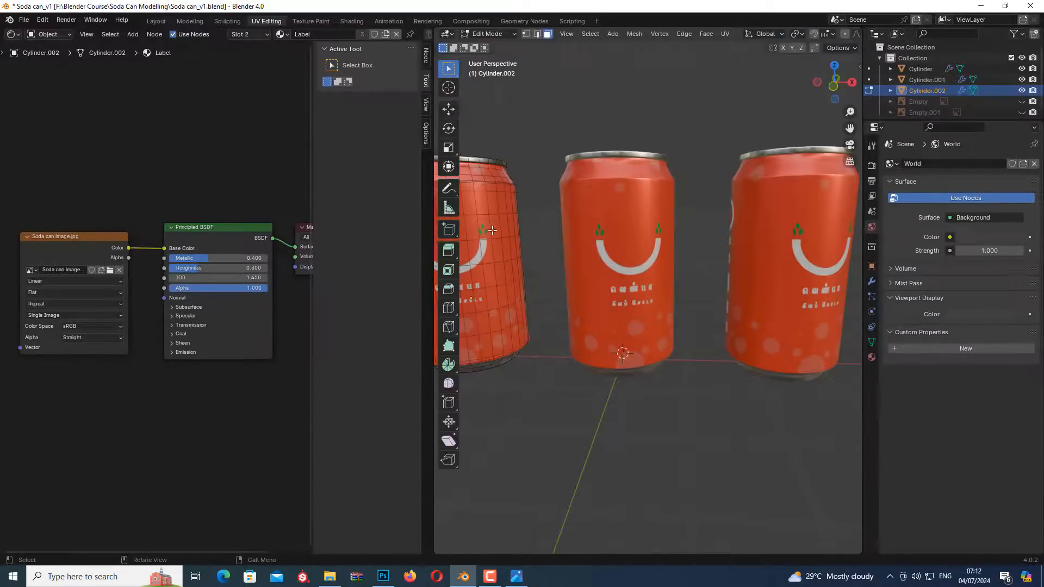
left_click(488, 247)
key("ctrl+l")
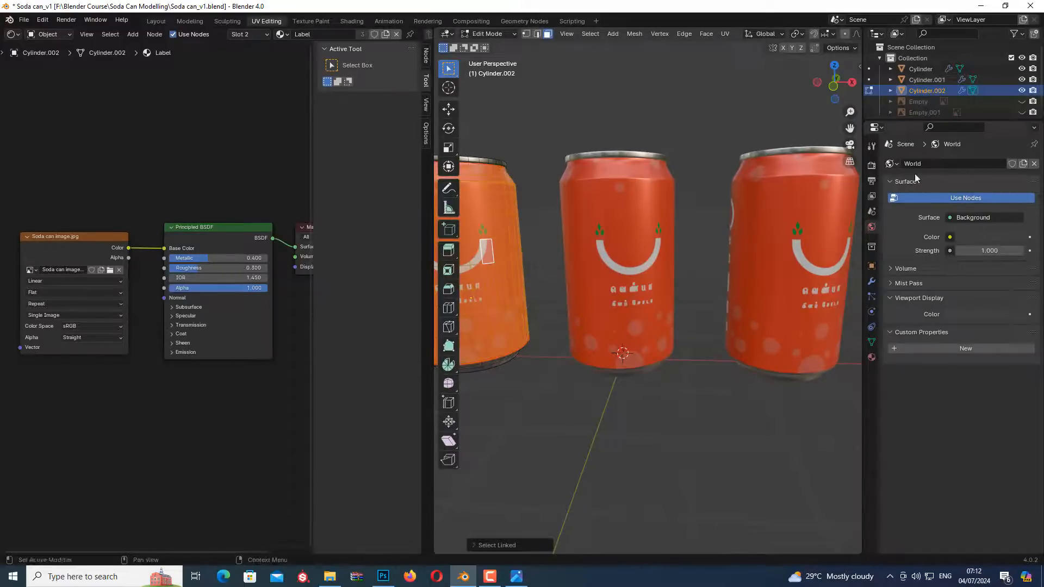
Rename the can's Label material to Label_Red
left_click(871, 358)
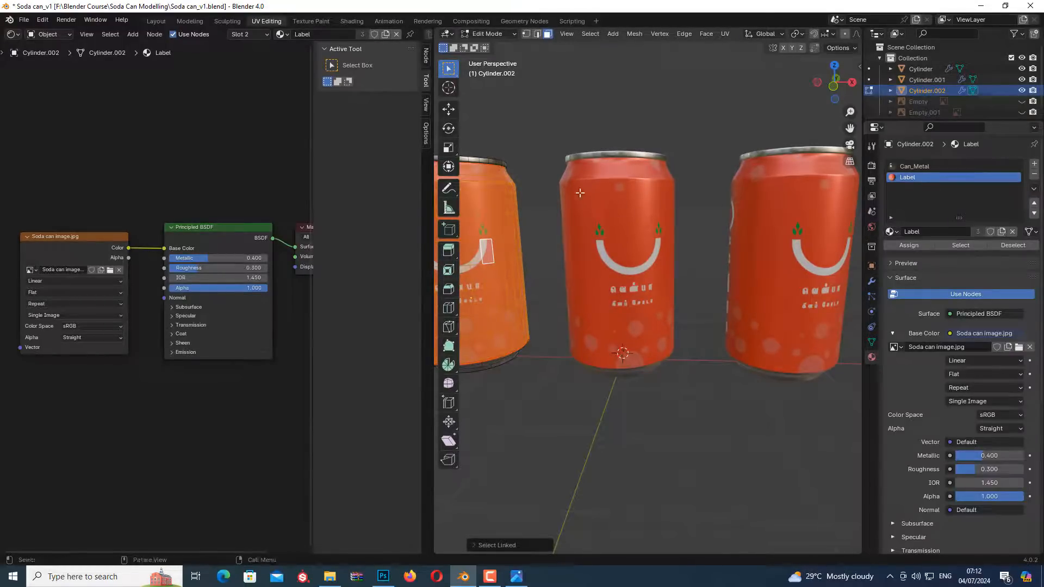
scroll(542, 163, "down", 1)
scroll(574, 164, "down", 1)
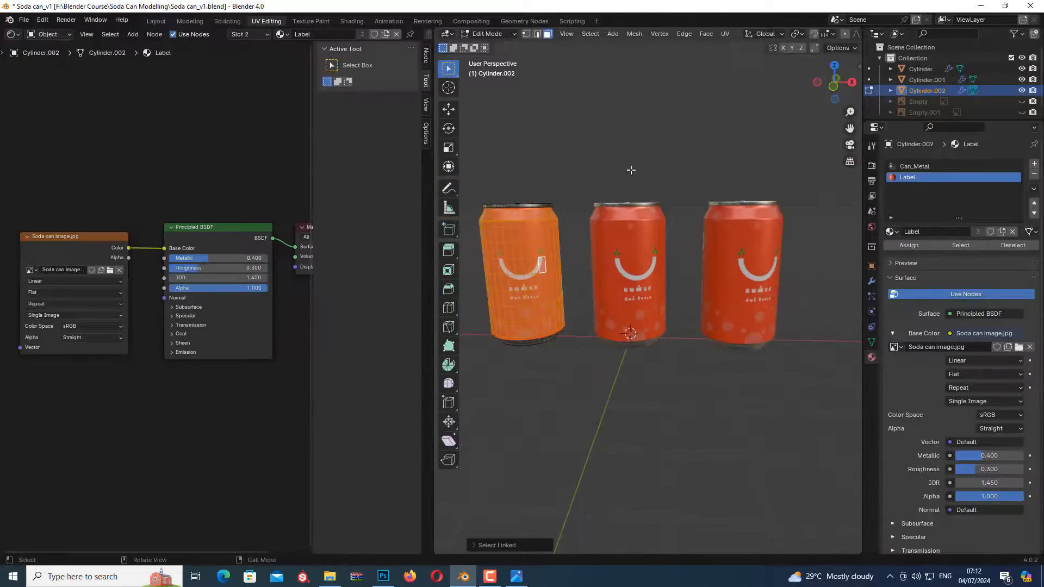
middle_click_drag(630, 168, 650, 169)
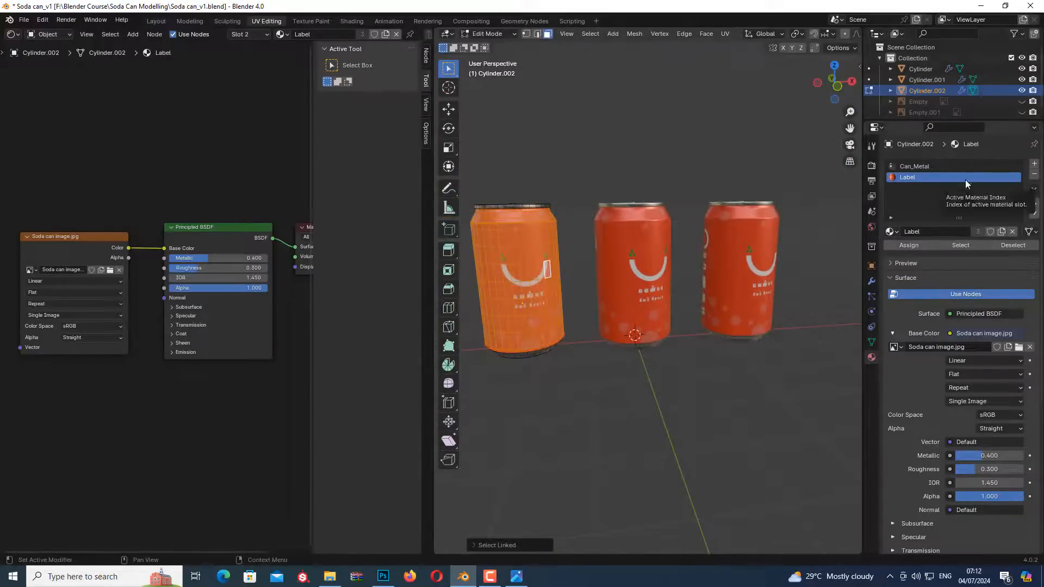
double_click(942, 231)
type("_Re")
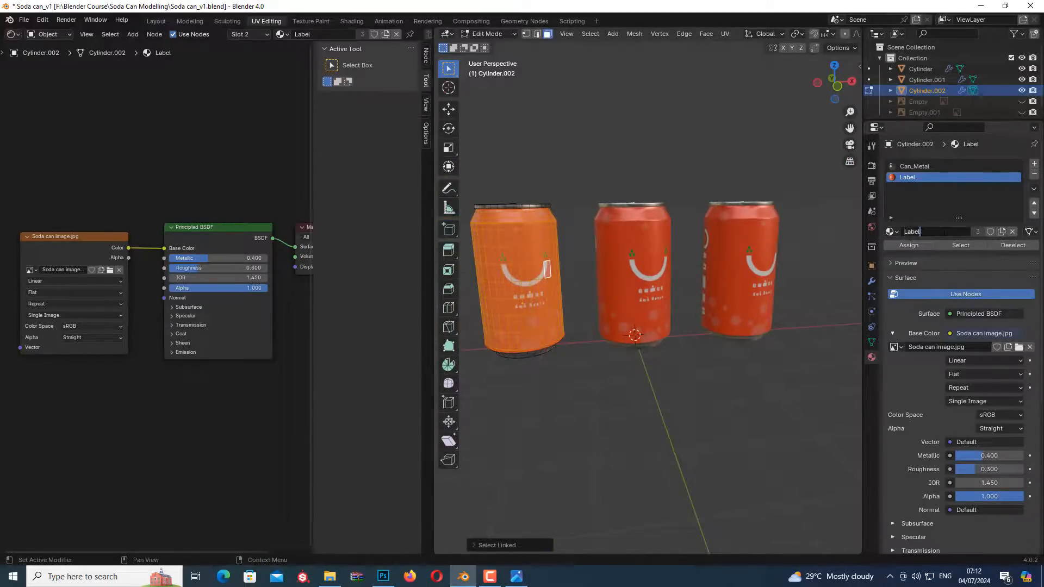
type("d")
key("Return")
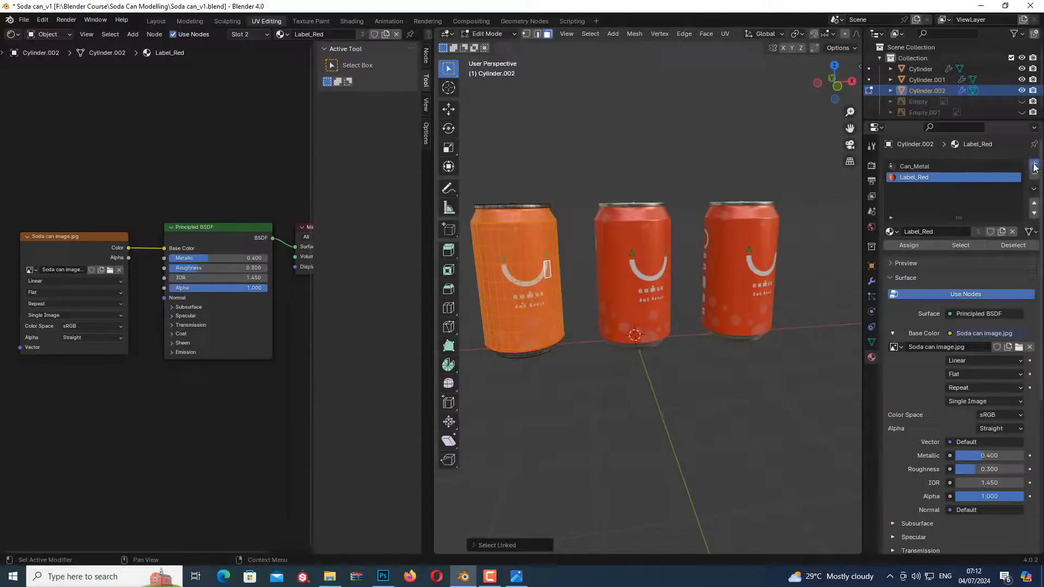
Add a new material slot to the Cylinder.002 can with a new material named Label_green
left_click(1034, 164)
left_click(950, 231)
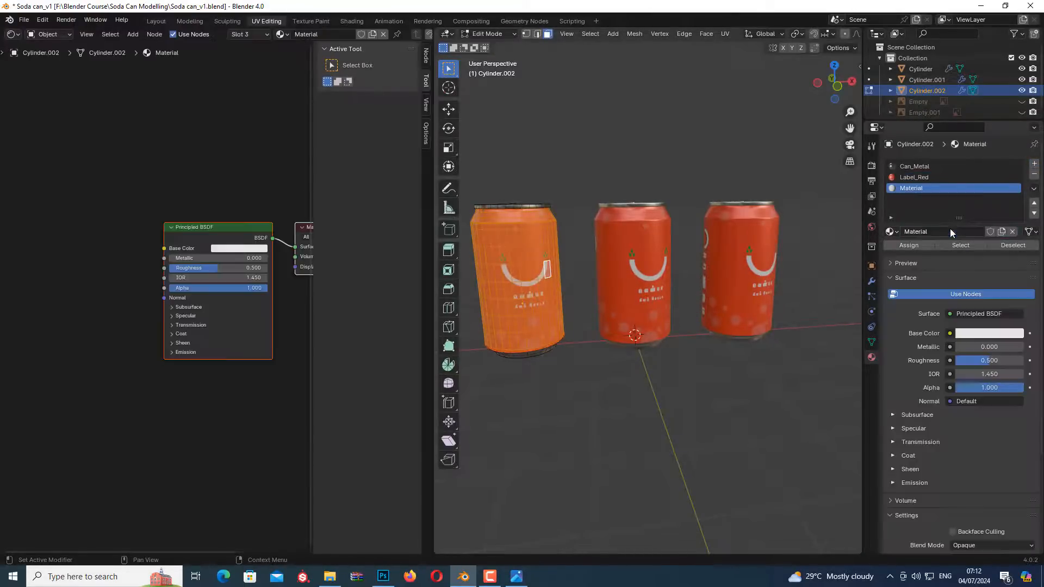
double_click(939, 232)
type("Label_green")
key("Return")
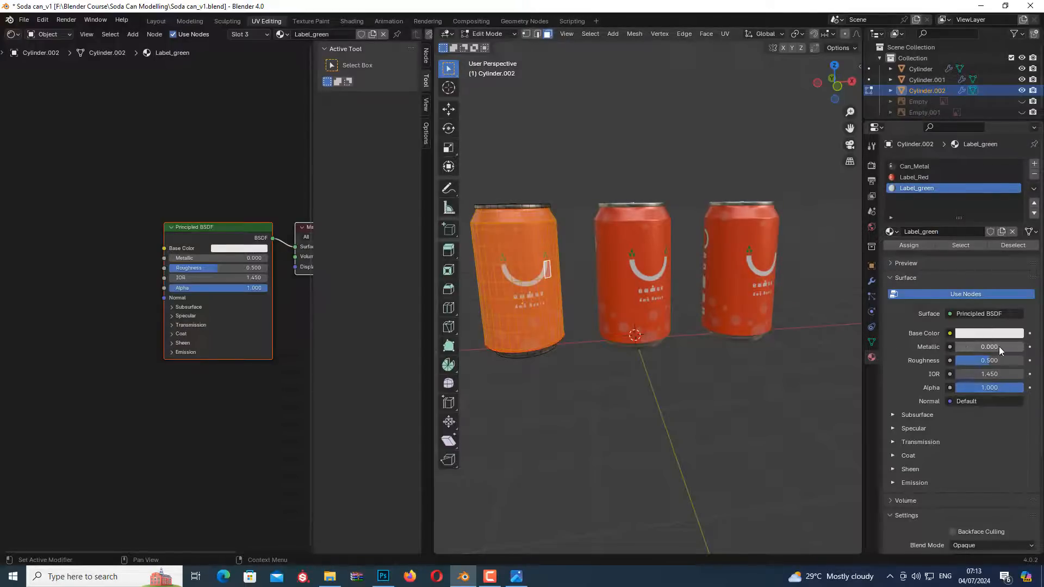
Set Label_green's Metallic to 0.4 and Roughness to 0.3, and assign it to the selected label faces
type("0.4")
key("Tab")
type("0.3")
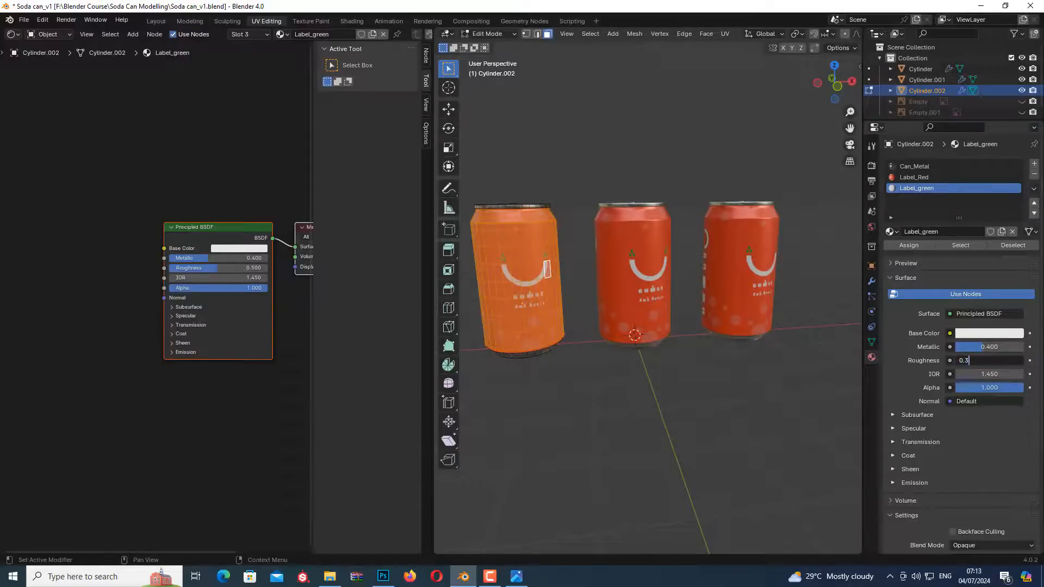
key("Return")
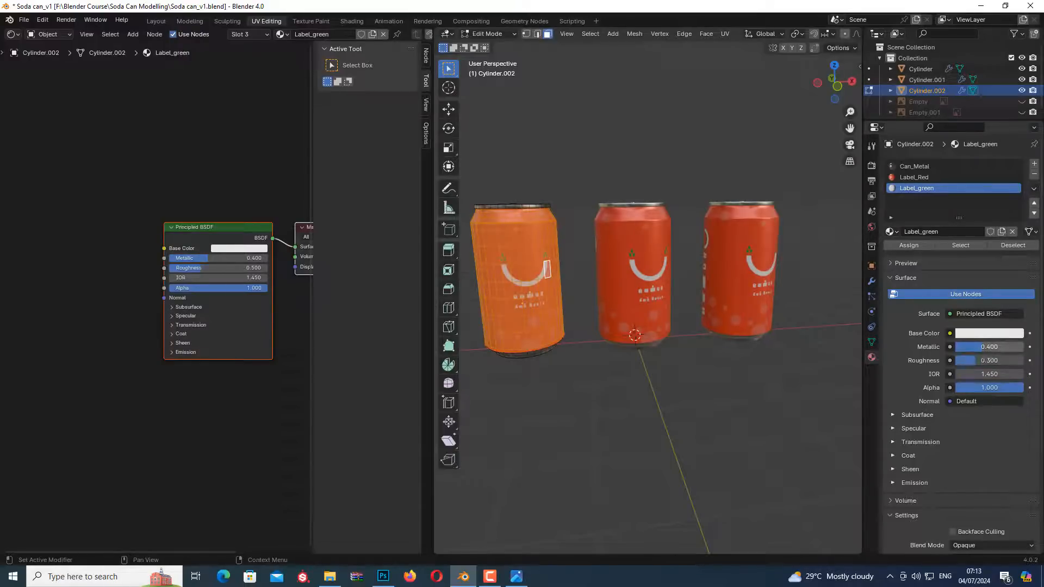
left_click(906, 245)
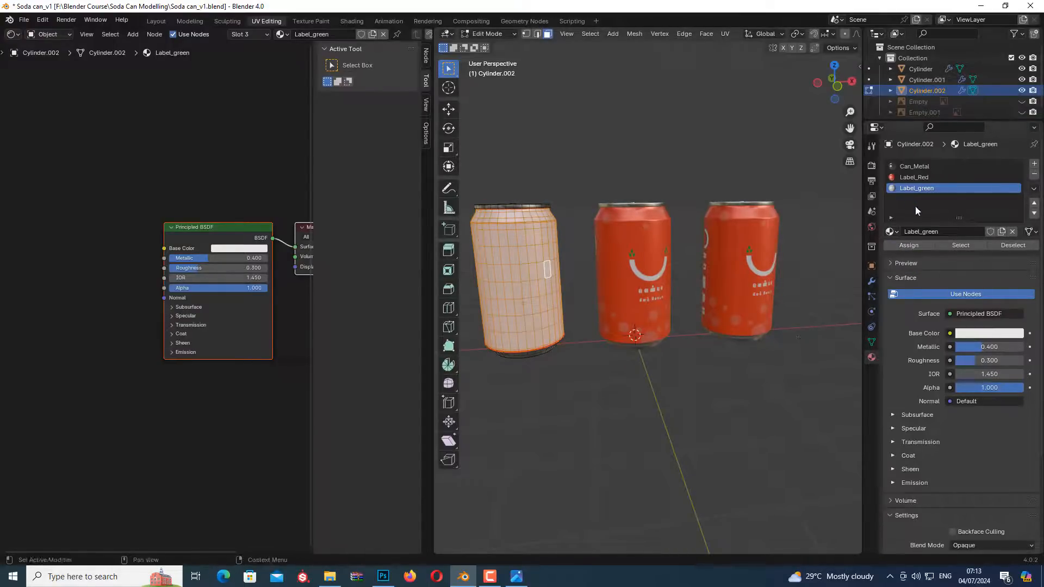
Switch editing to the Cylinder.001 can, select its linked label faces, and add a new material named Label_Pink
key("alt+q")
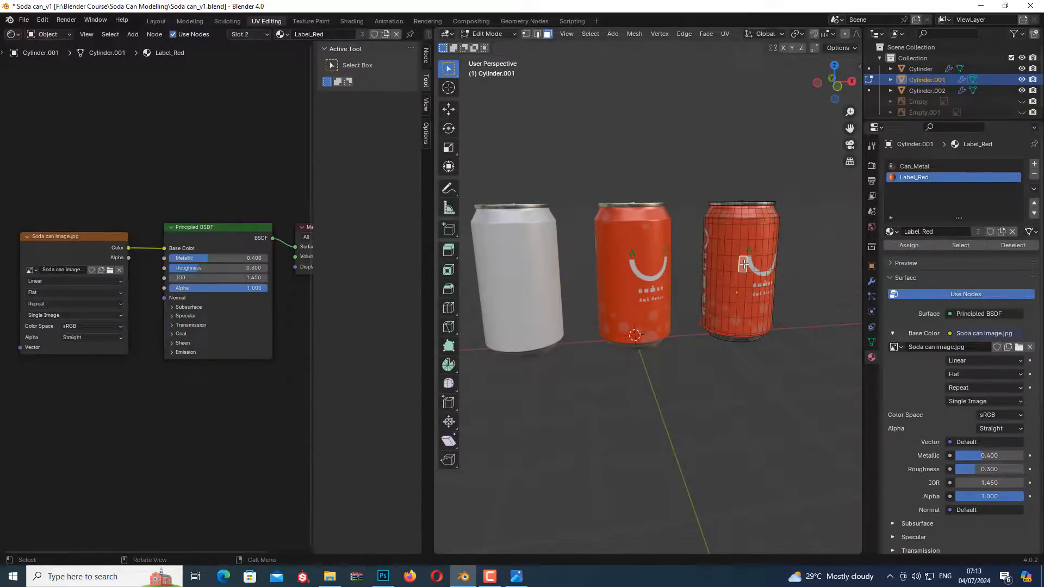
key("ctrl+l")
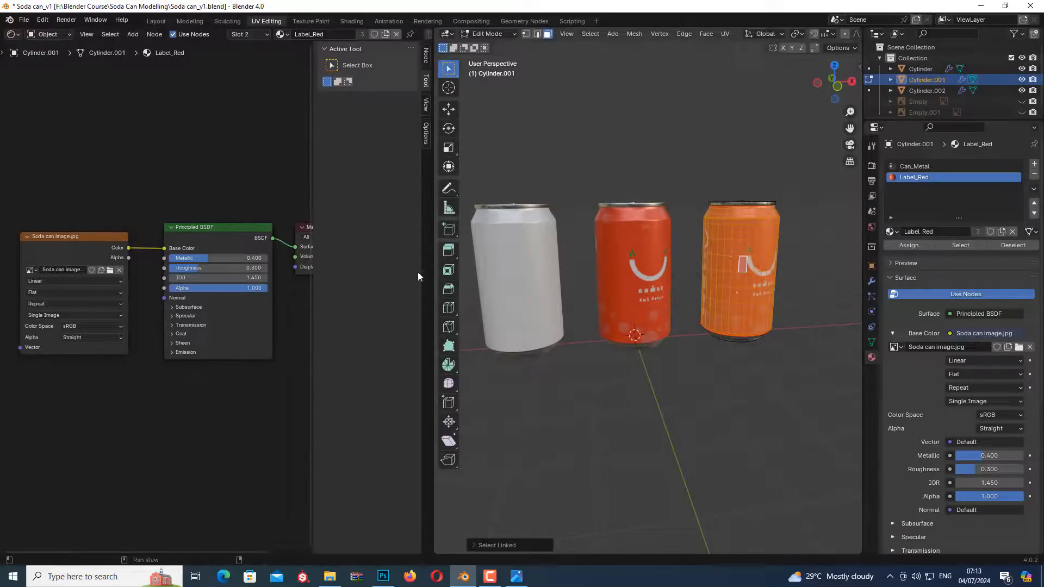
left_click(1032, 164)
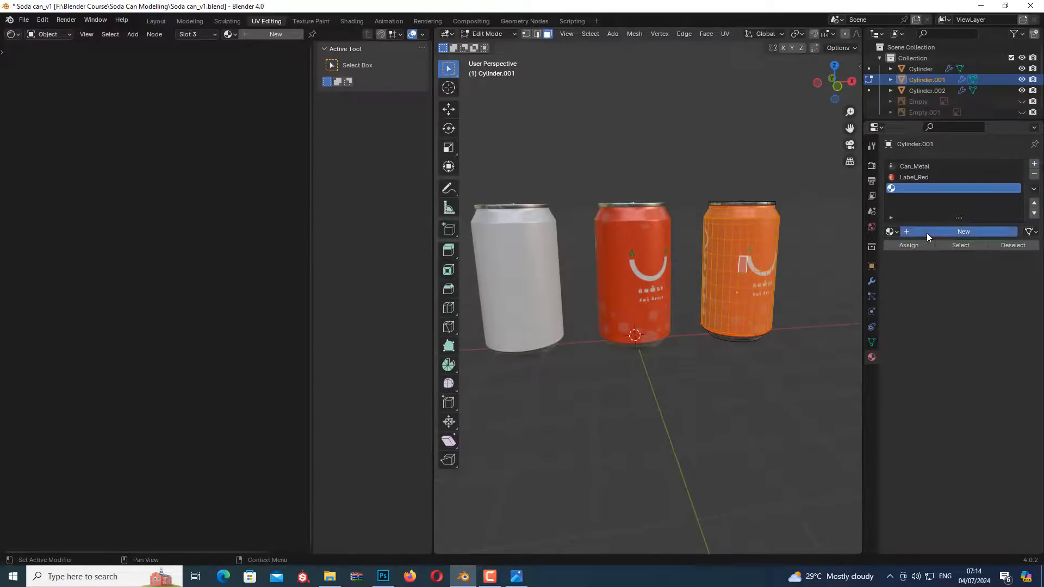
left_click(926, 233)
double_click(937, 233)
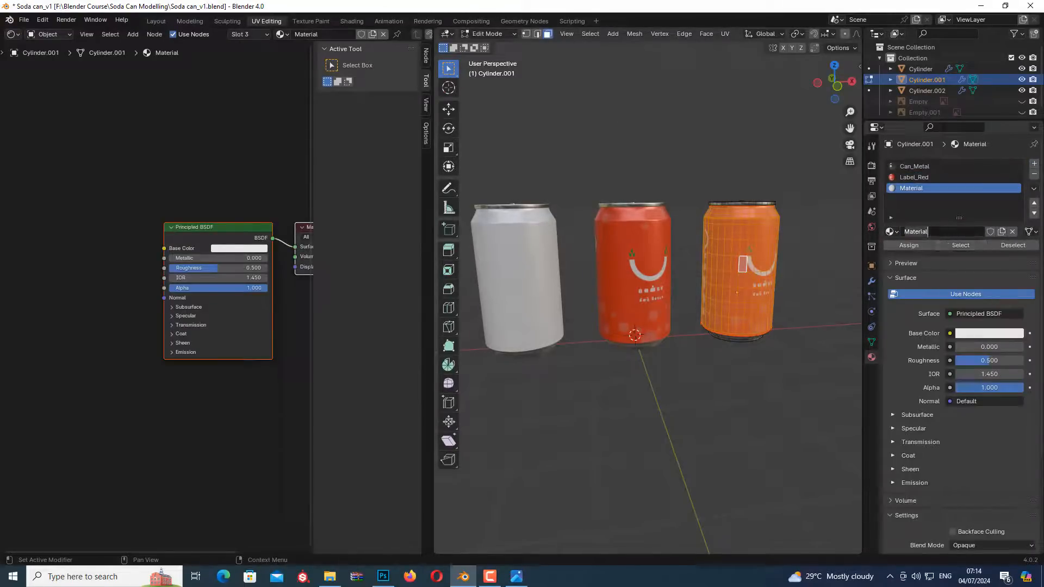
type("Label_Pink")
key("Return")
Set Label_Pink's Metallic to 0.4 and Roughness to 0.3, and assign it to the Cylinder.001 can's selected label faces
left_click(989, 347)
type("0.")
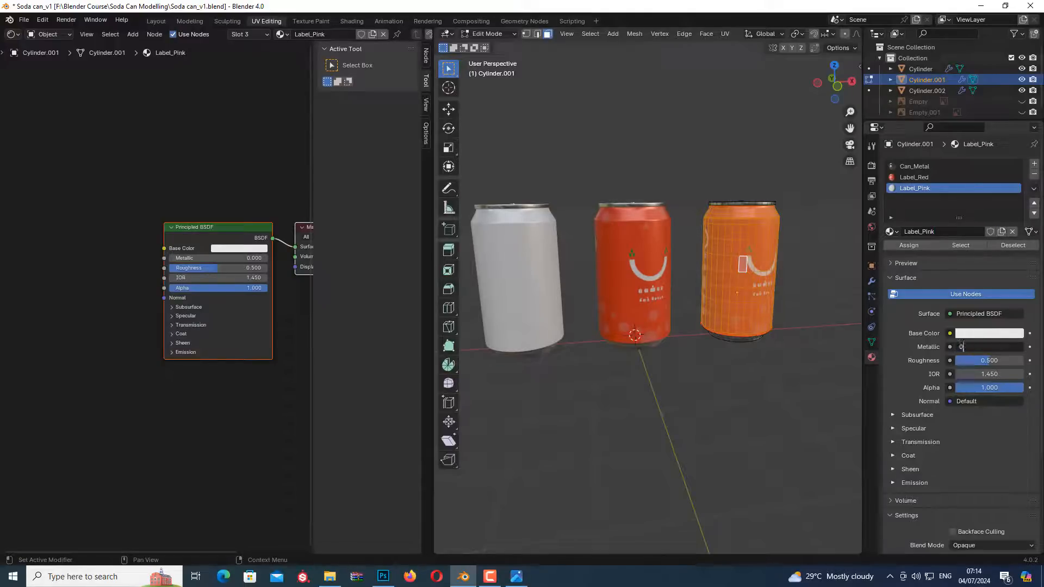
type("4")
key("Tab")
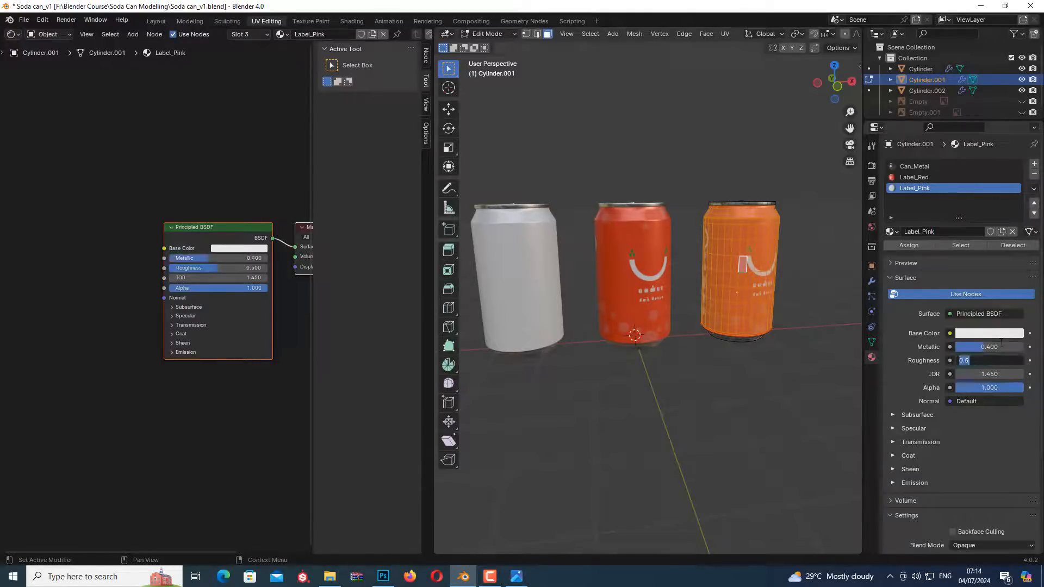
type("0.3")
key("Return")
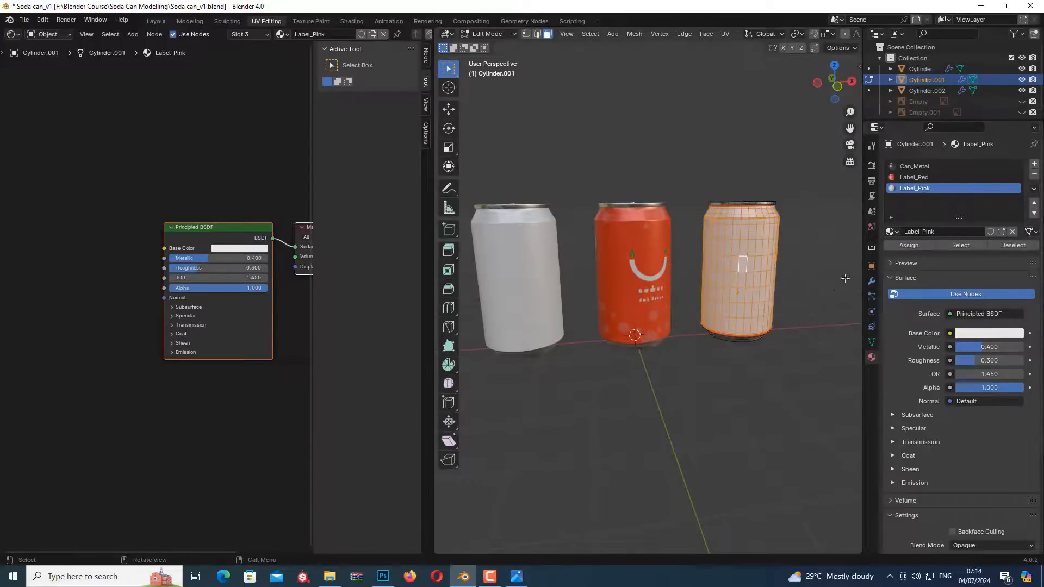
Return to Object Mode and remove the Label_Red material slot from the Cylinder.001 can
left_click(944, 178)
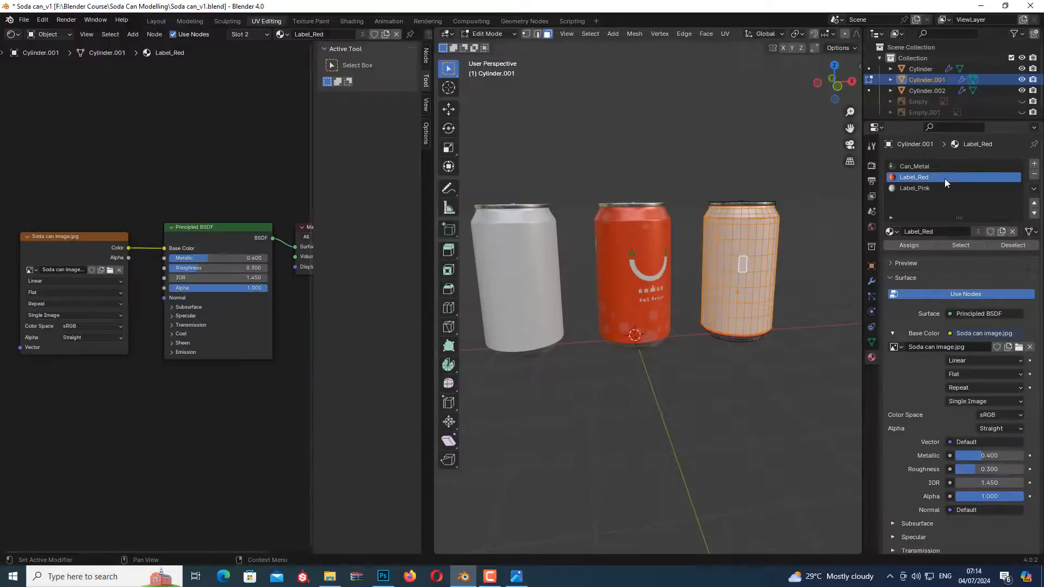
left_click(1034, 174)
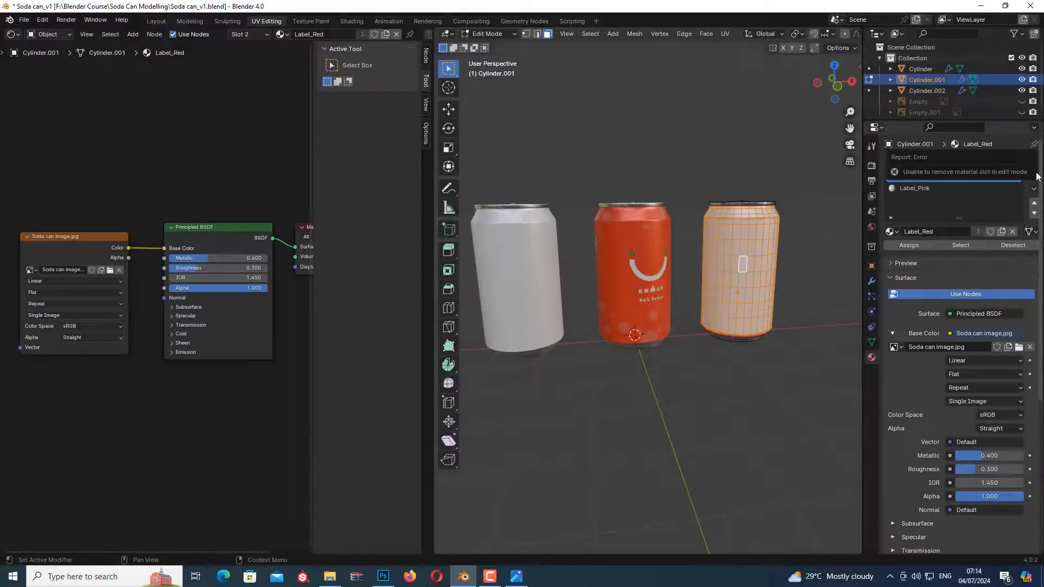
left_click(495, 35)
left_click(493, 46)
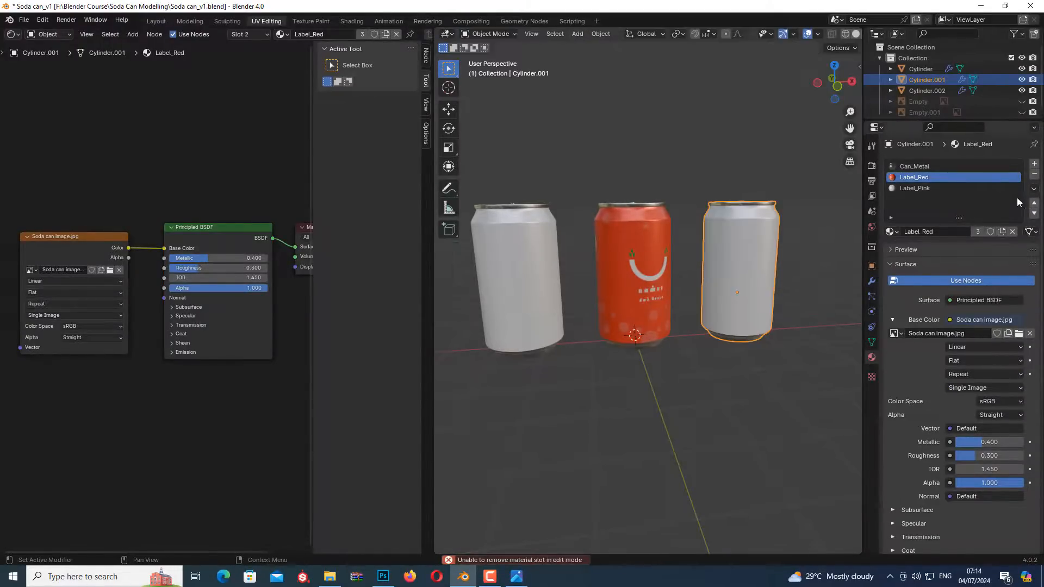
left_click(1034, 174)
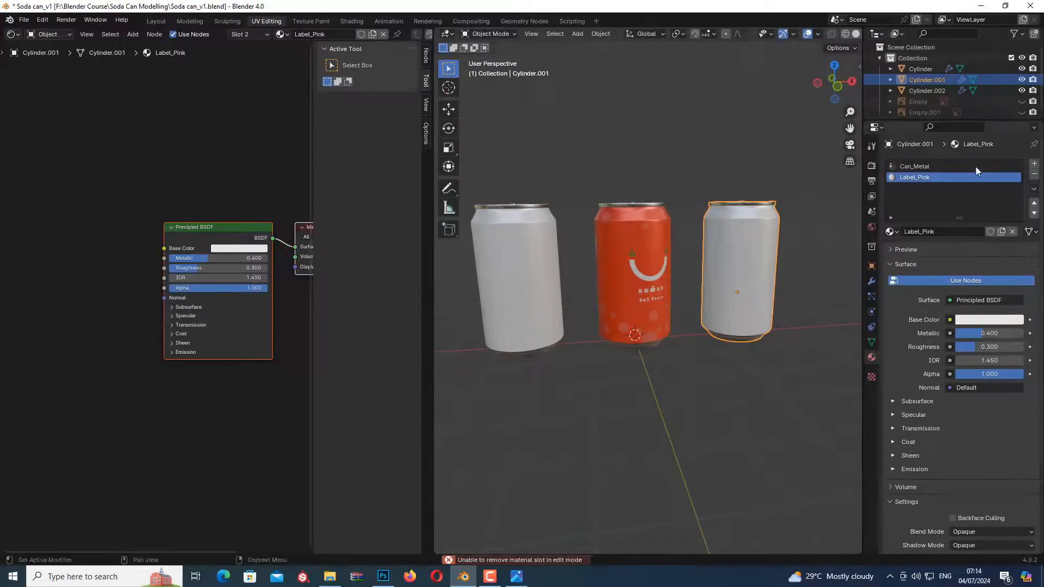
Remove the Label_Red and Label_Pink.001 material slots from the Cylinder.002 can
left_click(672, 197)
left_click(663, 214)
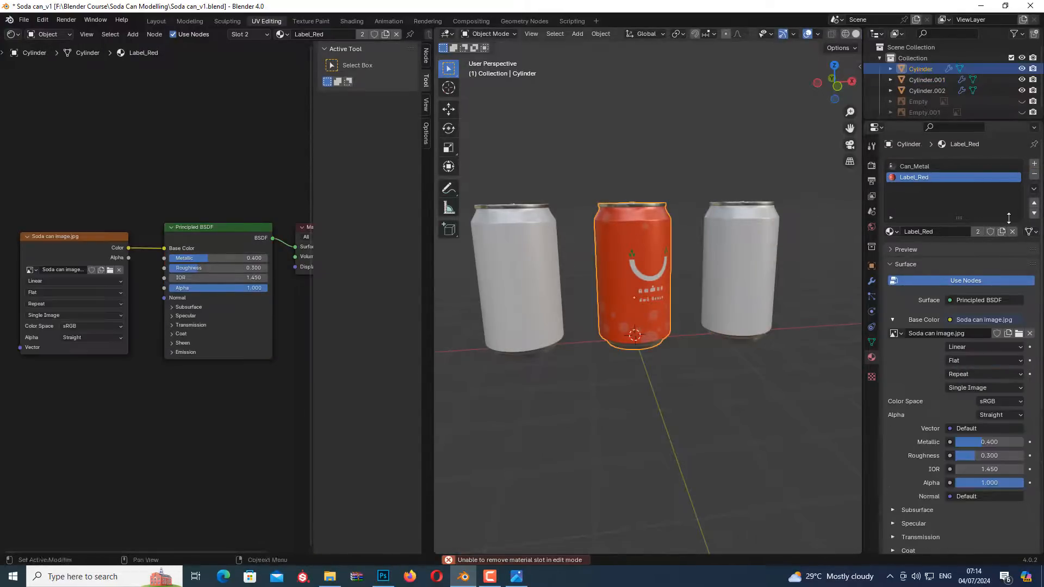
left_click(506, 241)
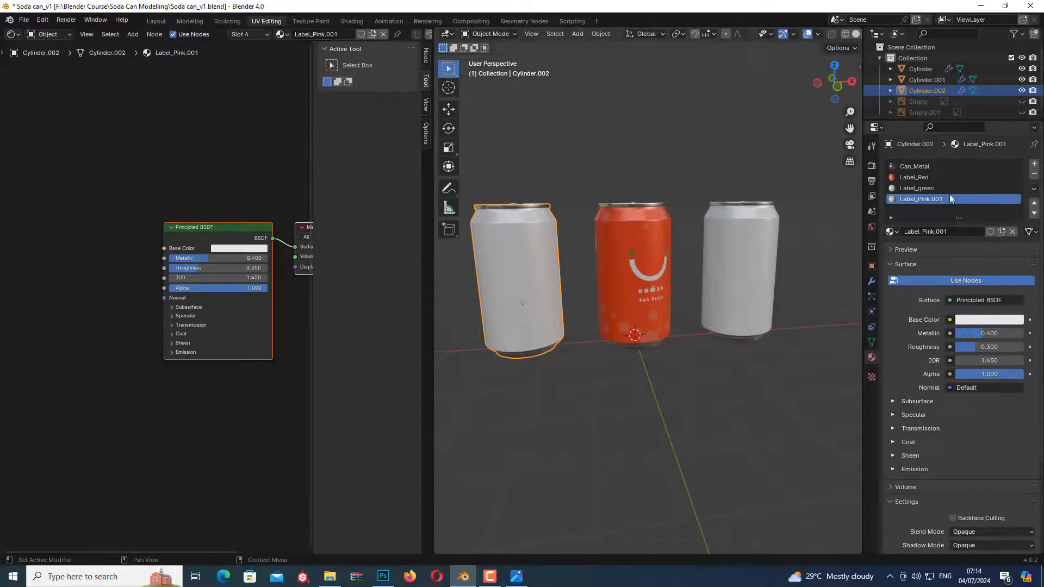
left_click(928, 180)
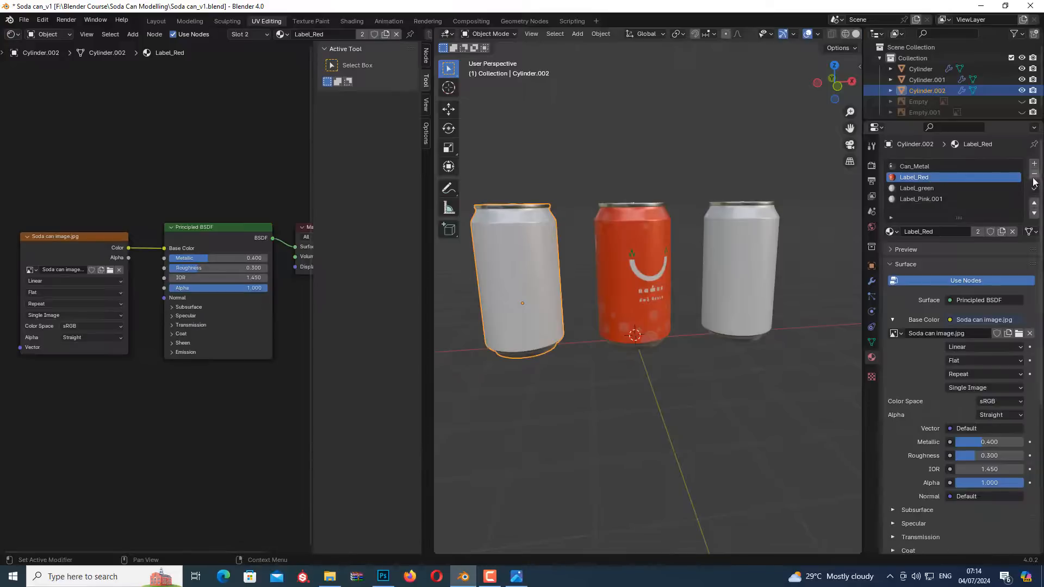
left_click(1034, 175)
left_click(948, 188)
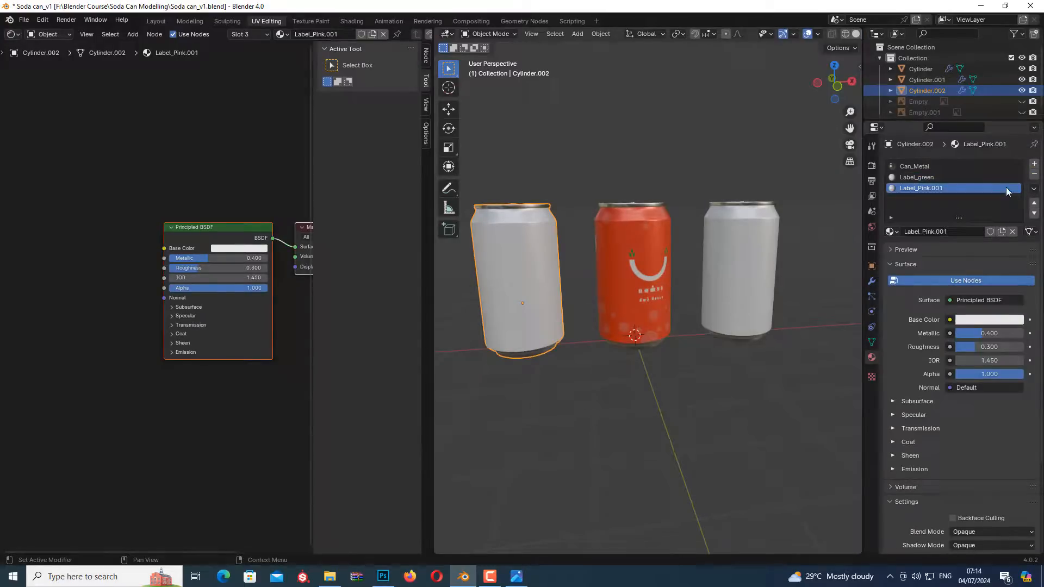
left_click(1034, 175)
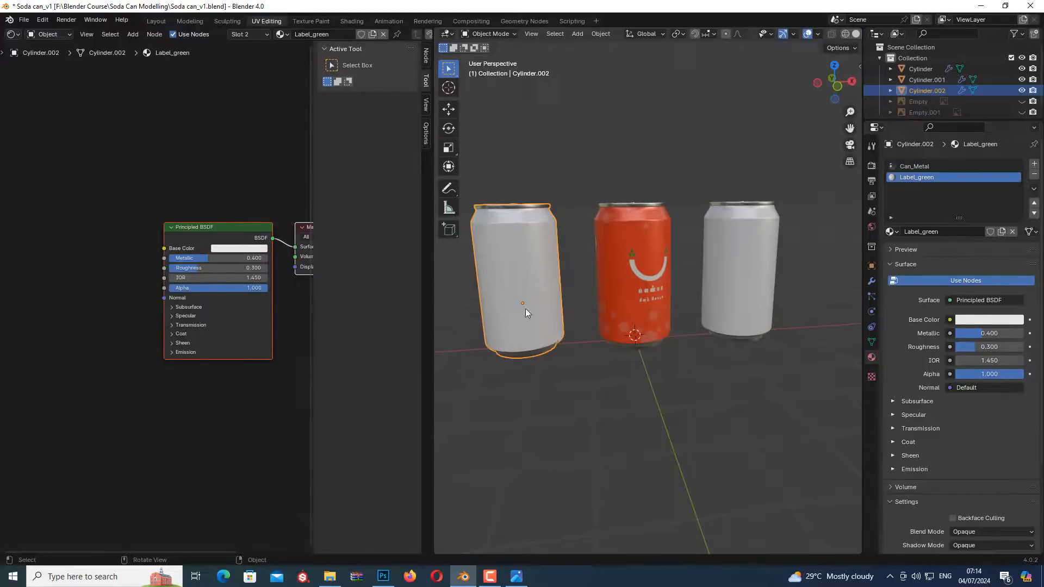
Switch to Photoshop and fill the Rectangle 1 background in Soda can UV.png with the dark green swatch colour from TEXTURE TEMPLATE.psd
left_click(516, 578)
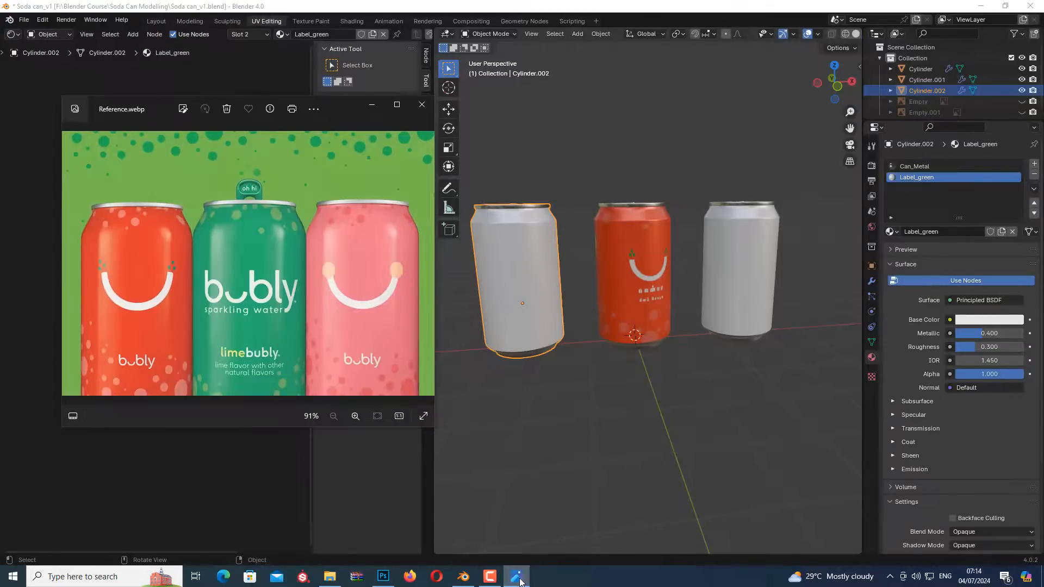
left_click(519, 580)
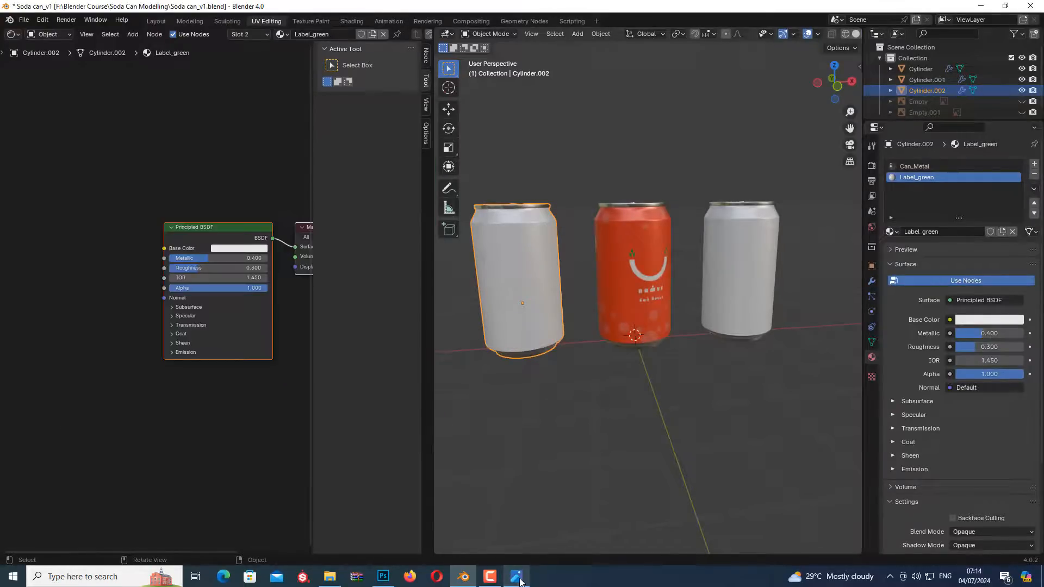
left_click(383, 576)
left_click(946, 340)
left_click(272, 42)
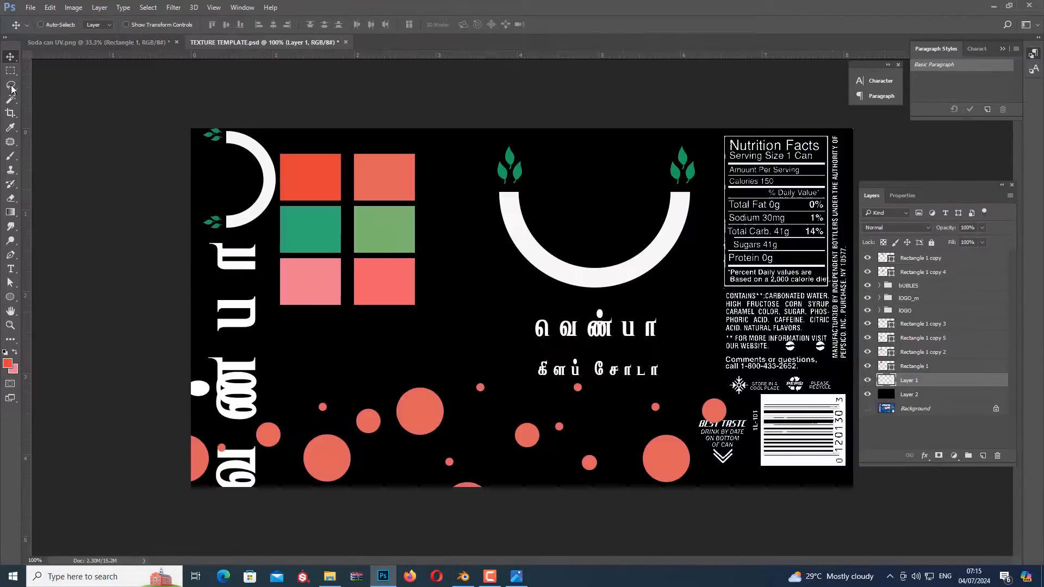
left_click(9, 126)
left_click(303, 226)
left_click(98, 43)
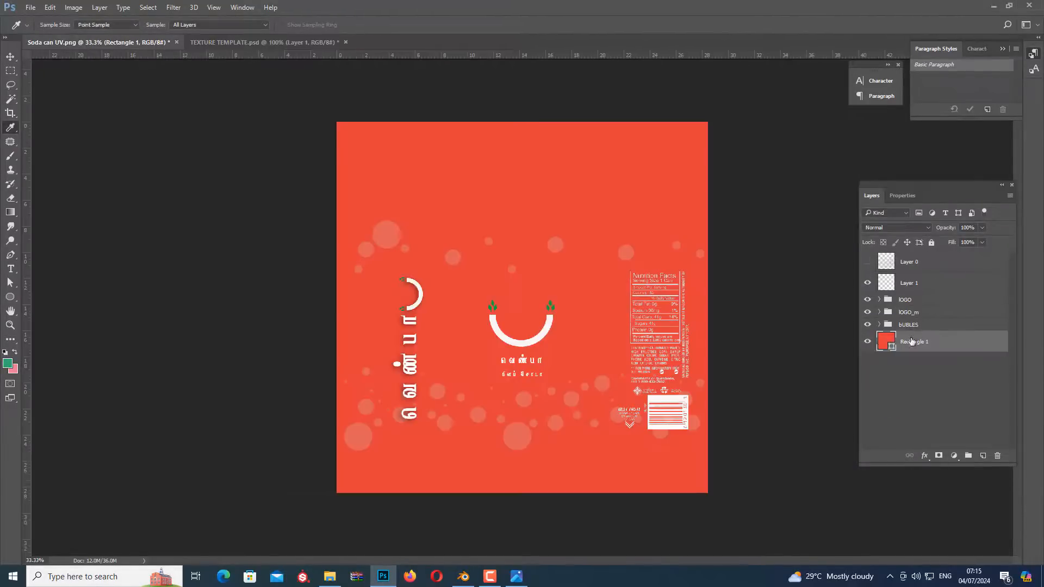
key("u")
left_click(100, 24)
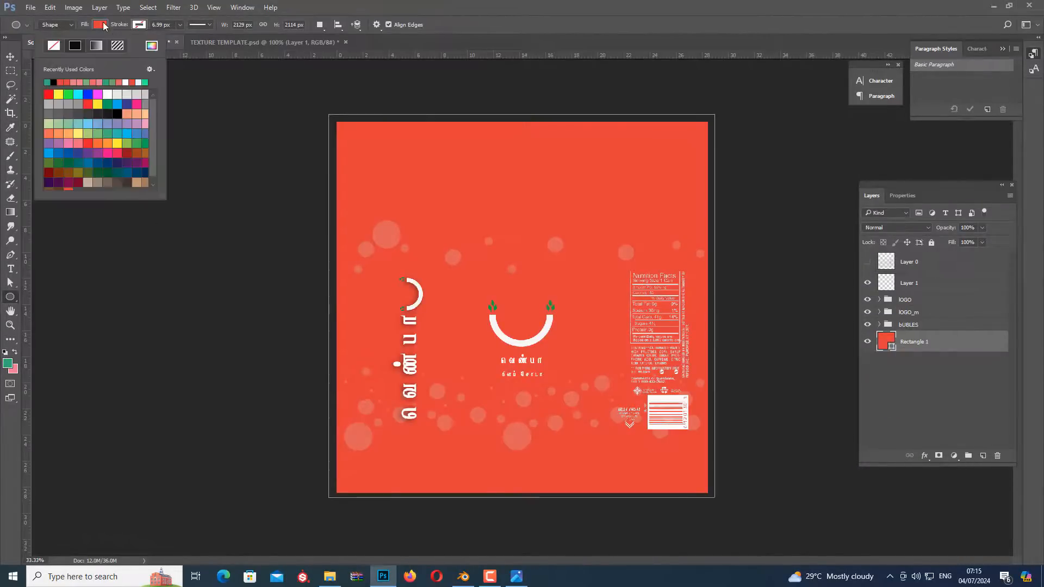
left_click(47, 82)
Recolour all the ellipses in the bUBLES group of Soda can UV.png with the template's light green swatch colour
left_click(264, 42)
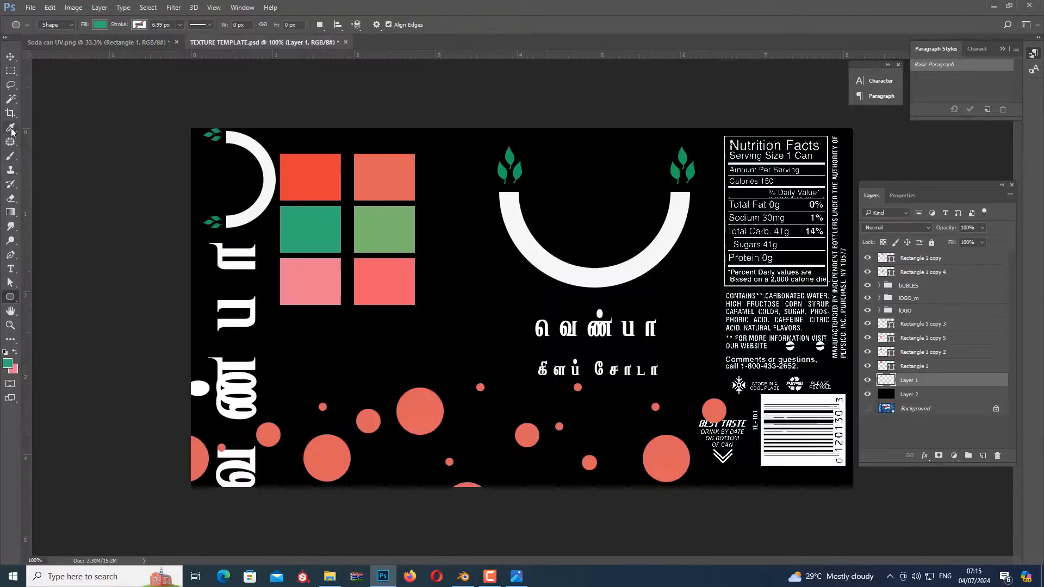
left_click(11, 128)
key("ctrl+Tab")
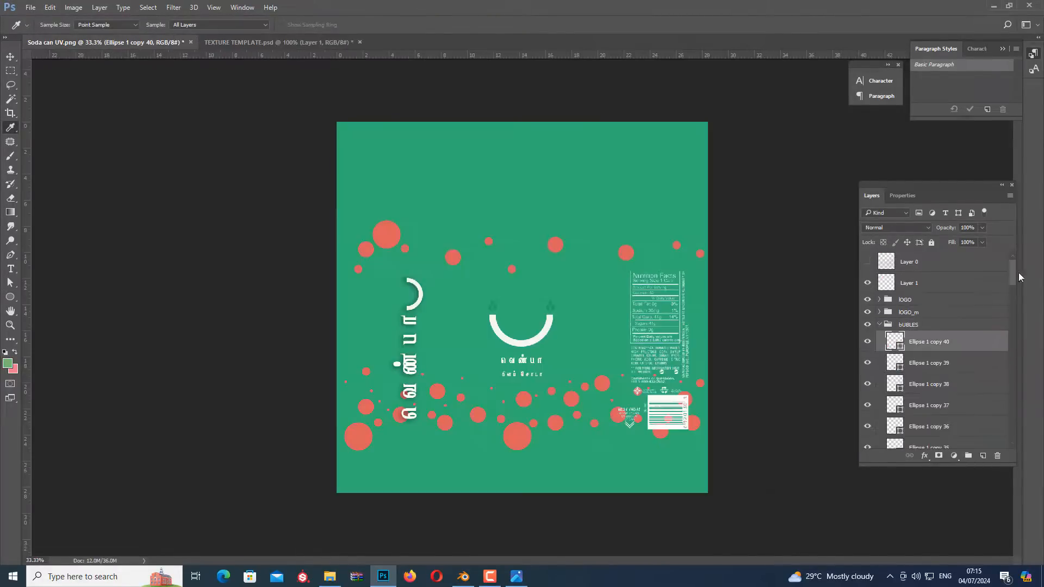
left_click_drag(1018, 275, 1011, 429)
left_click(922, 417, "shift")
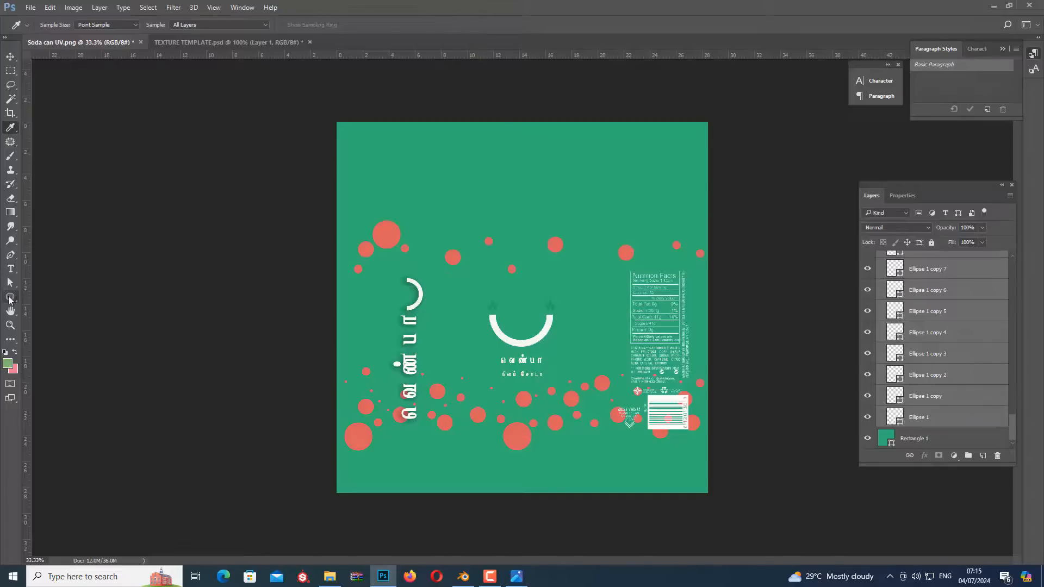
left_click(10, 297)
left_click(100, 25)
left_click(48, 81)
left_click(11, 57)
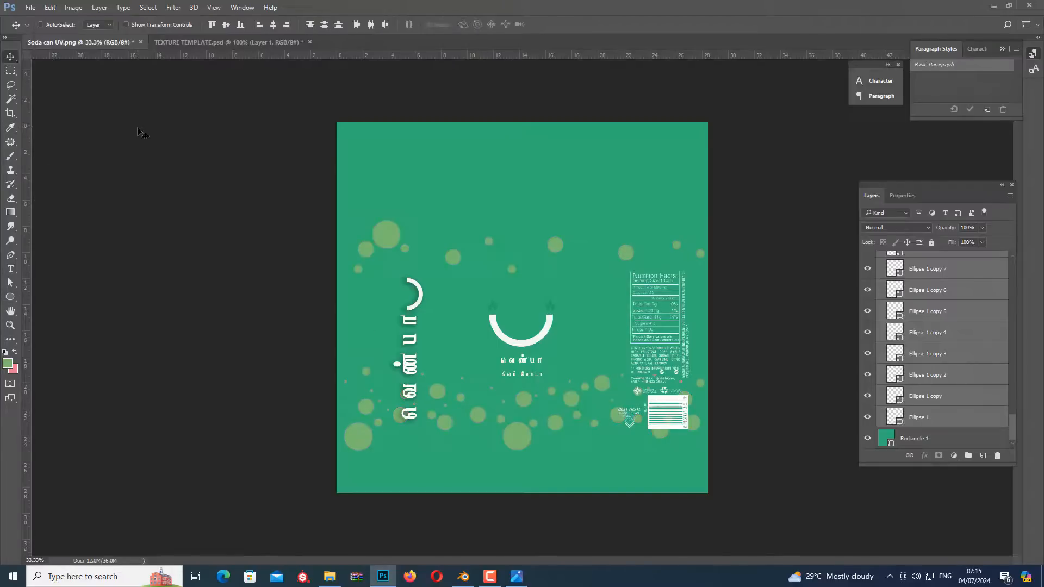
Collapse the bUBLES group and hide the Group 1 and Group 1 copy leaf groups inside lOGO_m
left_click_drag(1013, 427, 1011, 267)
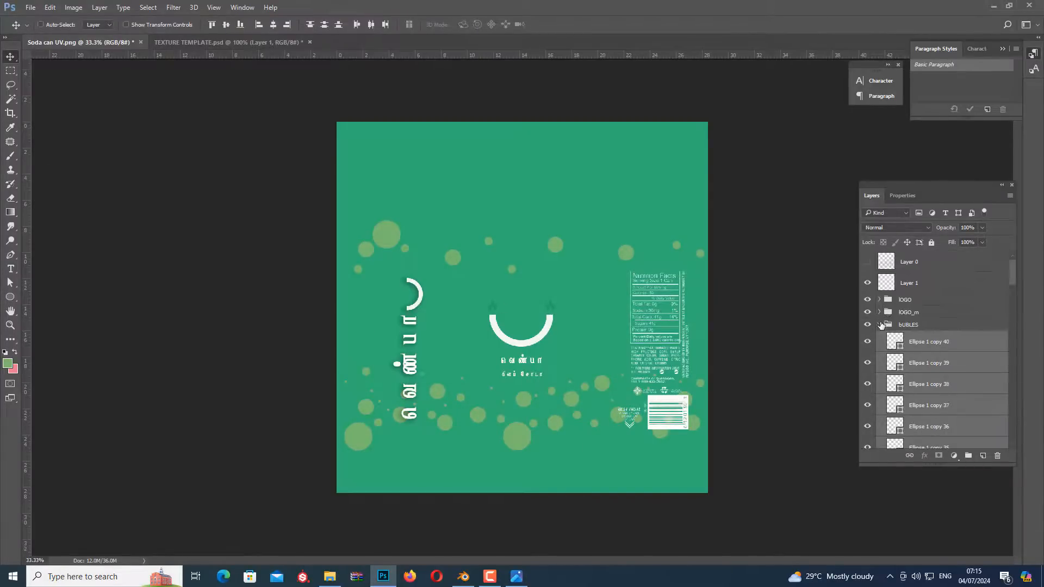
left_click(879, 324)
left_click(867, 301)
left_click(867, 300)
left_click(879, 312)
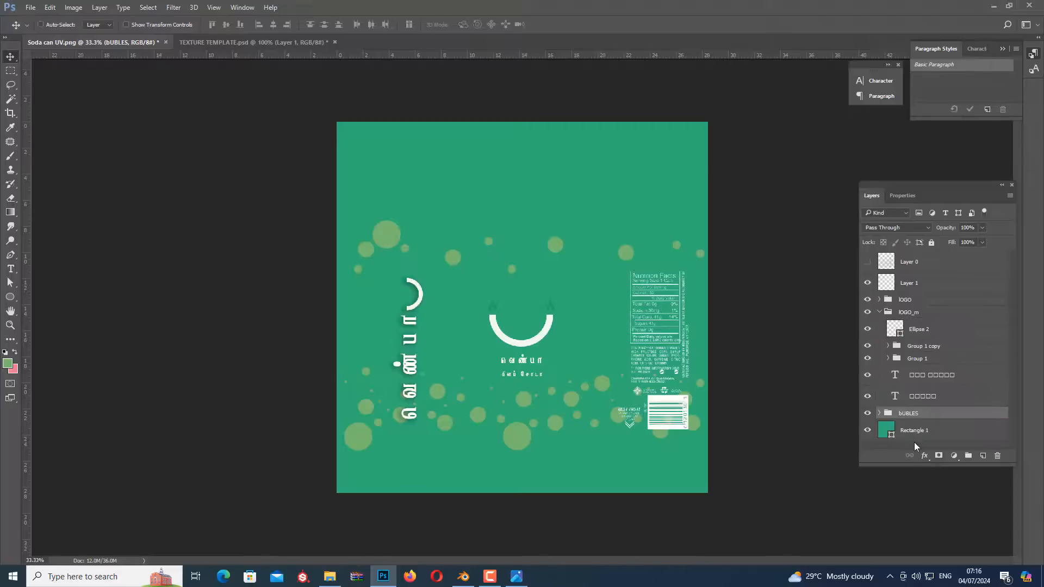
left_click(866, 358)
left_click(867, 345)
Draw a white circle with the Custom Shape tool on one end of the front smile and copy it to the other end
left_click_drag(10, 296, 58, 352)
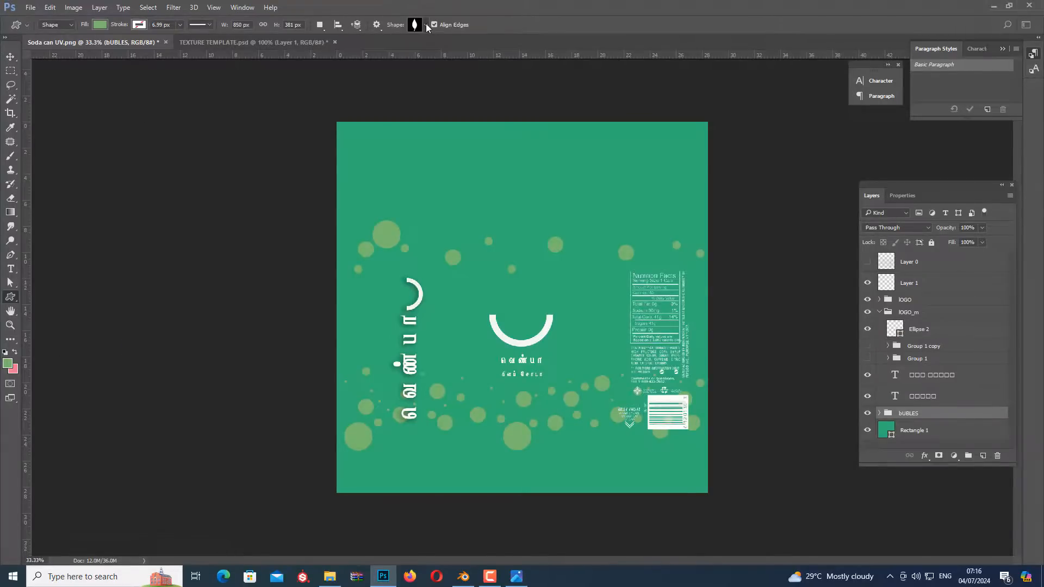
left_click(426, 25)
left_click_drag(488, 195, 490, 314)
left_click(459, 259)
left_click(98, 25)
left_click(142, 79)
left_click(9, 60)
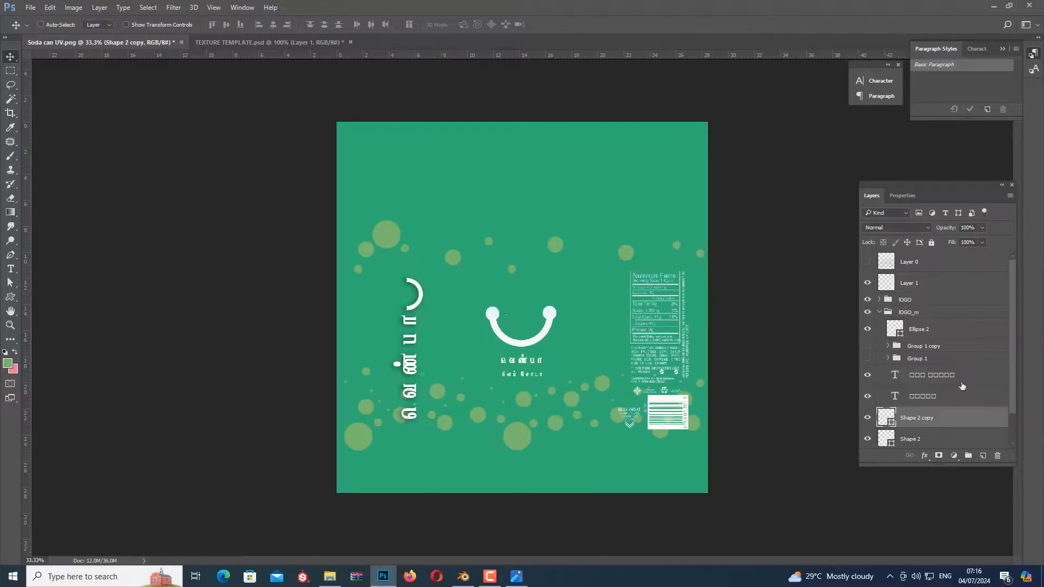
Expand Group 2 in the lOGO group and hide the vertical logo's two leaf groups
left_click(883, 314)
left_click(880, 300)
left_click(879, 300)
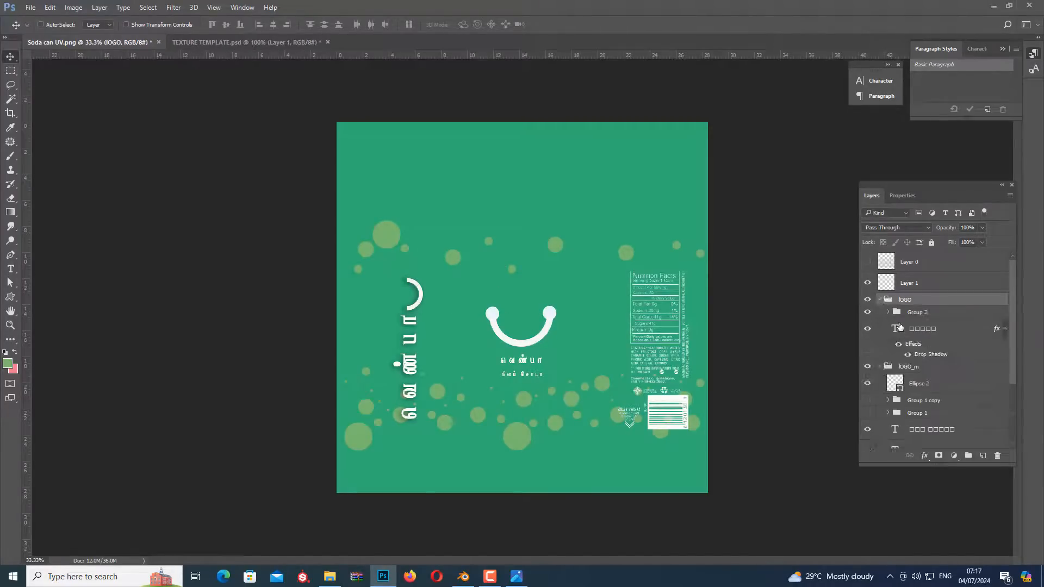
left_click(887, 312)
Try to copy the front smile's white end circle onto the vertical logo and place its layer inside Group 2
right_click(549, 313)
left_click(557, 317)
left_click_drag(555, 317, 406, 282, "alt")
key("ctrl+]")
key("ctrl+shift+]")
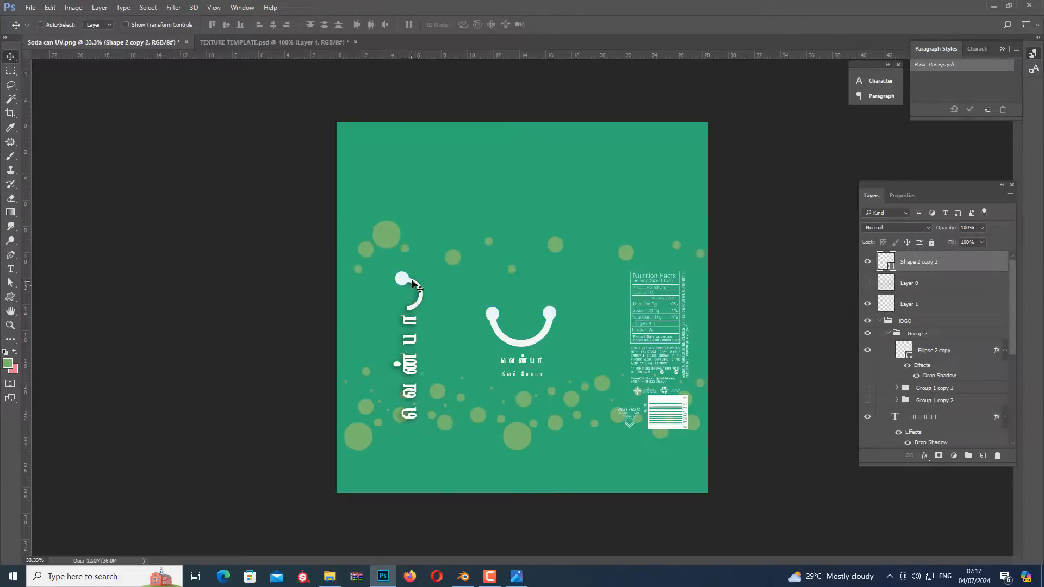
left_click_drag(903, 265, 903, 373)
key("Delete")
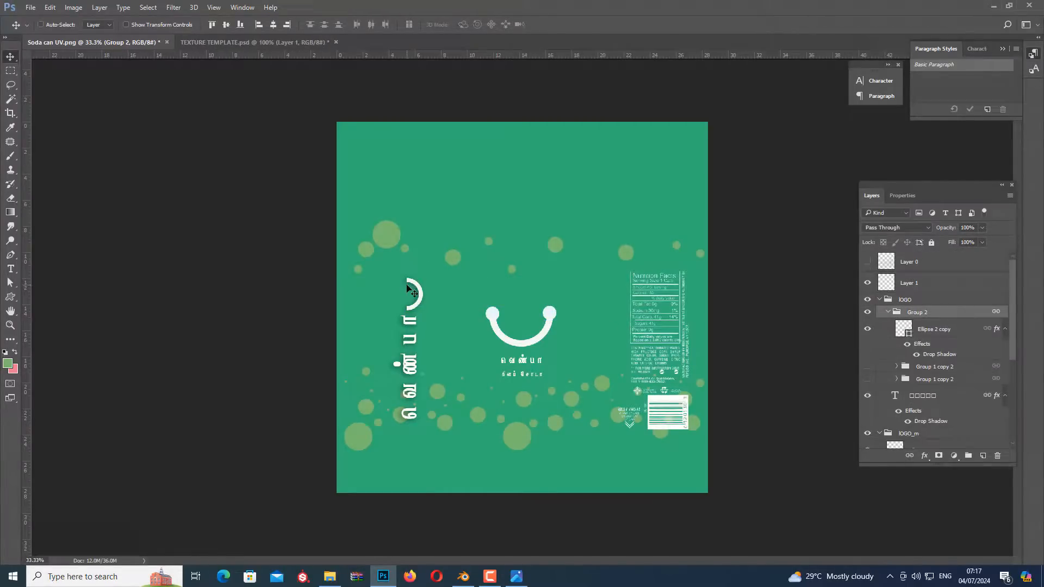
Draw a white circle with the Ellipse tool on one end of the vertical logo's smile and copy it to the other end
left_click(935, 335)
left_click(10, 296)
key("ctrl+plus")
key("ctrl+plus")
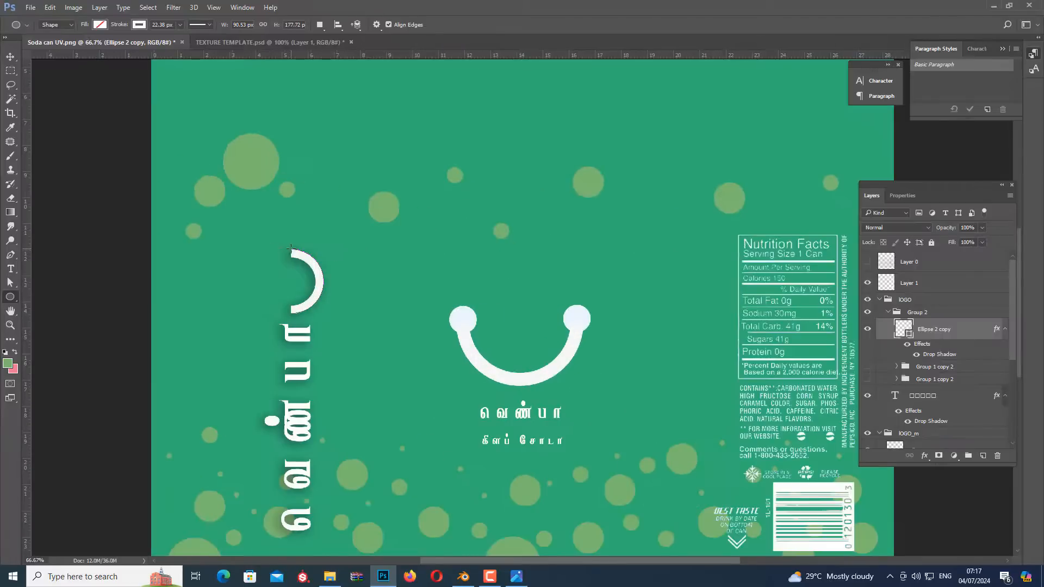
mouse_move(279, 249)
left_mouse_down("shift")
mouse_move(294, 263)
mouse_move(280, 257)
mouse_move(292, 262)
mouse_move(287, 254)
mouse_move(285, 309)
left_mouse_up("shift")
key("ctrl+z")
key("ctrl+z")
left_click(871, 195)
left_click(888, 312)
left_click(100, 25)
left_click(49, 81)
left_click(11, 57)
left_click(871, 195)
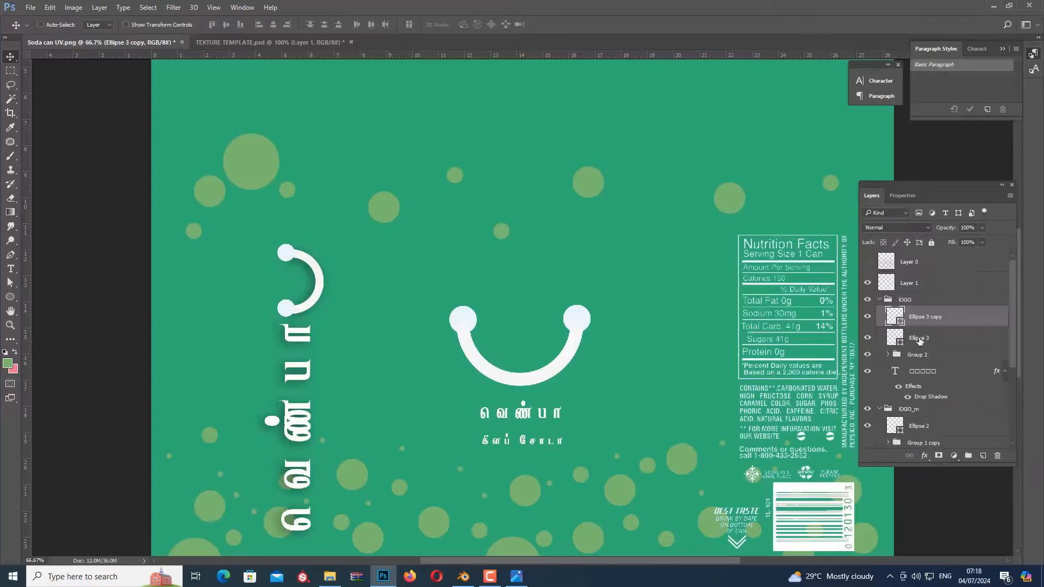
Group Ellipse 3 and Ellipse 3 copy, and apply a Drop Shadow to the group
left_click(920, 340, "shift")
key("ctrl+g")
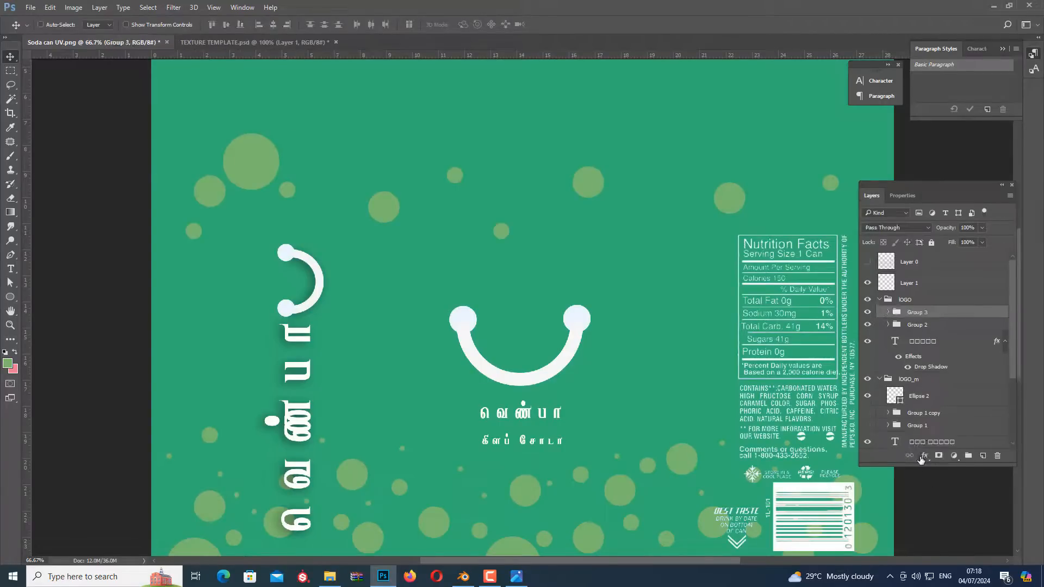
left_click(924, 456)
left_click(939, 452)
left_click(710, 129)
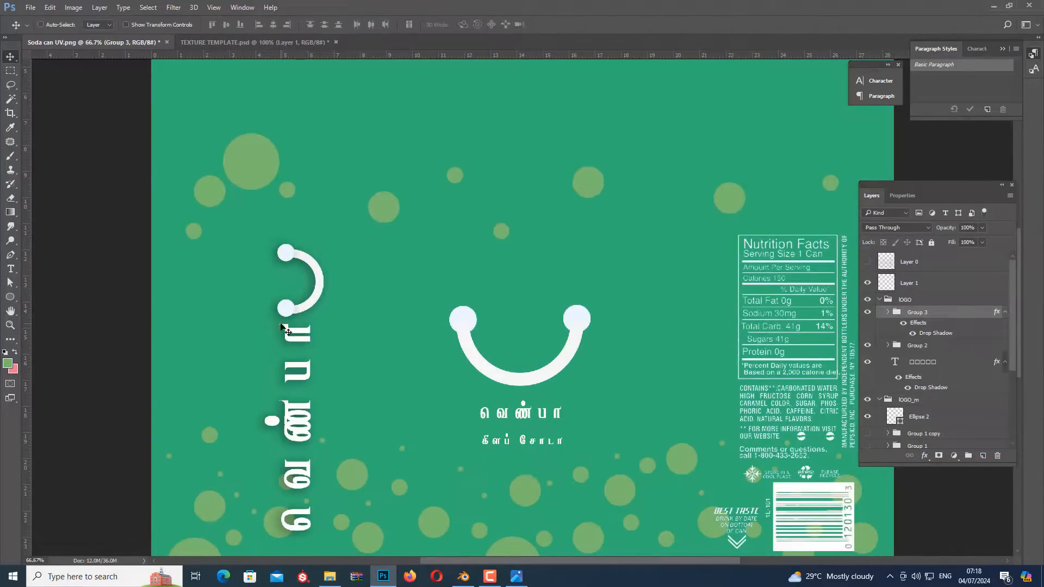
key("ctrl+minus")
key("ctrl+minus")
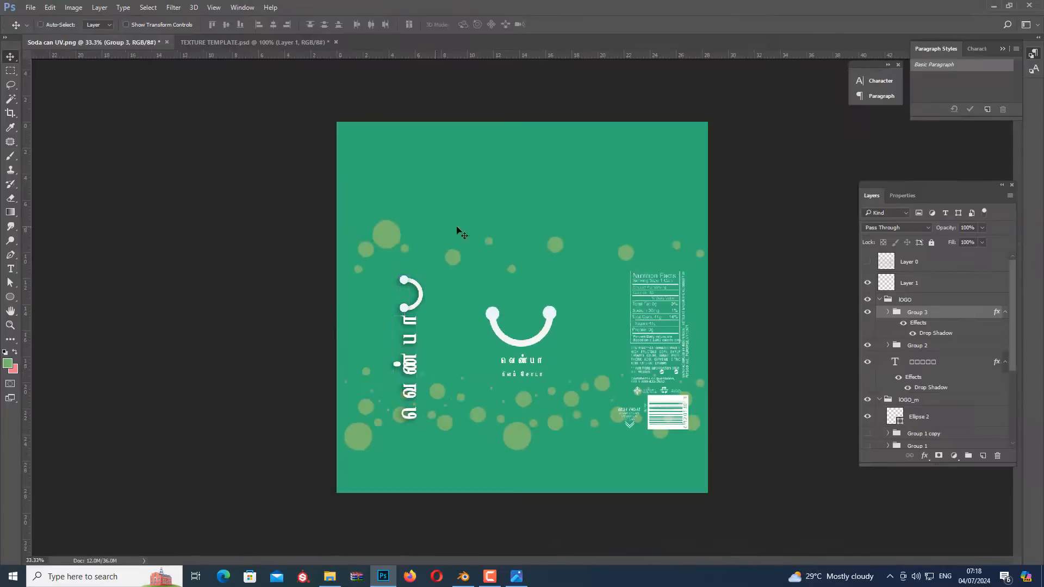
Save the green label as the JPEG Soda can imageGreen.jpg in the Soda can Texture Creation folder at quality 12
left_click(31, 7)
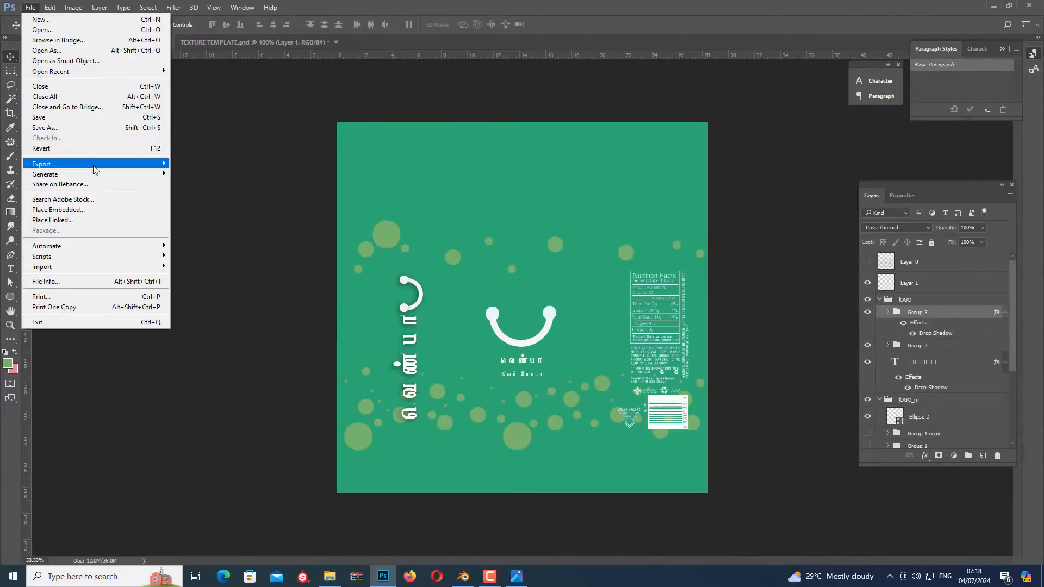
left_click(54, 156)
left_click(173, 418)
left_click(157, 312)
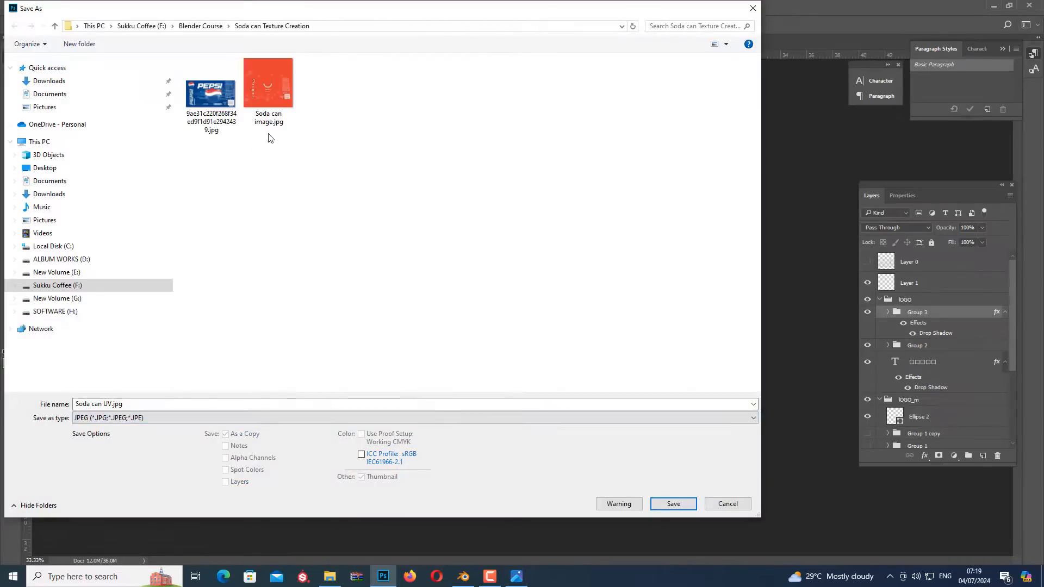
left_click(269, 121)
double_click(151, 404)
type("green")
key("Return")
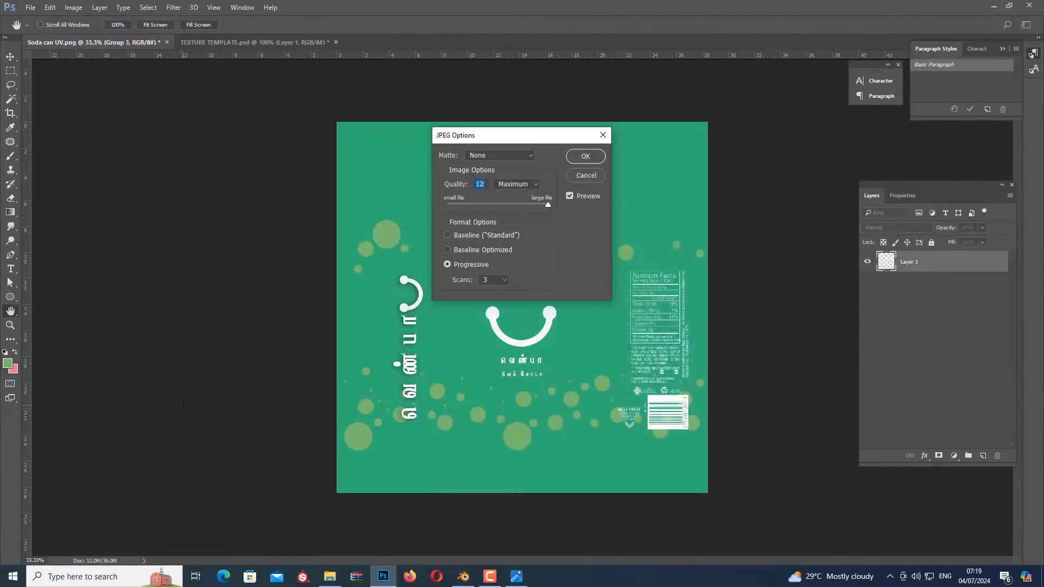
key("Return")
Recolour the Soda can UV.png background and bubbles with the light and dark pink swatch colours from TEXTURE TEMPLATE.psd
left_click(258, 43)
left_click(106, 42)
left_click(489, 577)
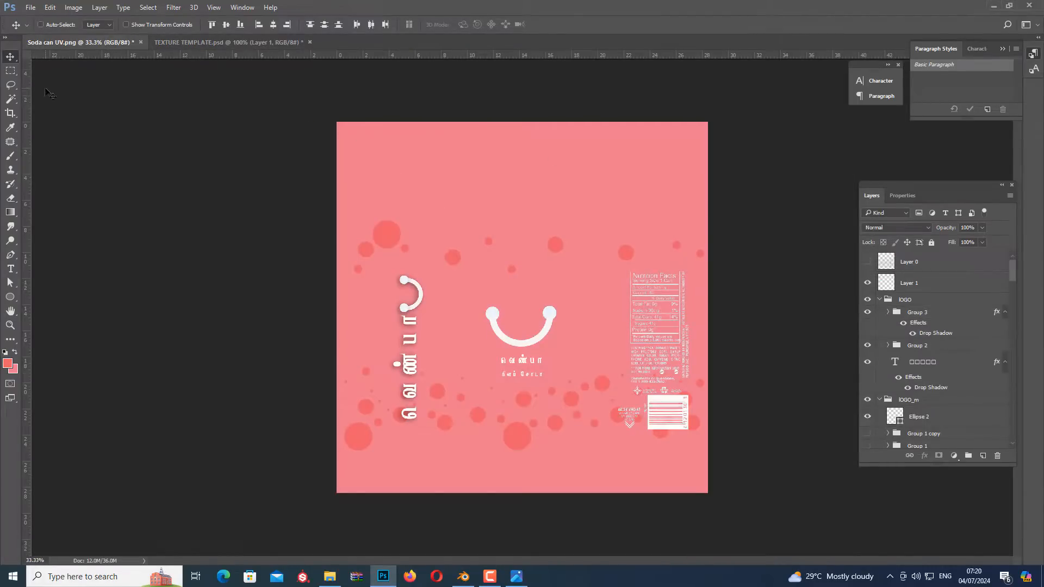
Save the pink label as a JPEG beside the green one, replacing the Green ending of that file name with the pink variant
left_click(31, 8)
left_click(70, 128)
left_click(413, 418)
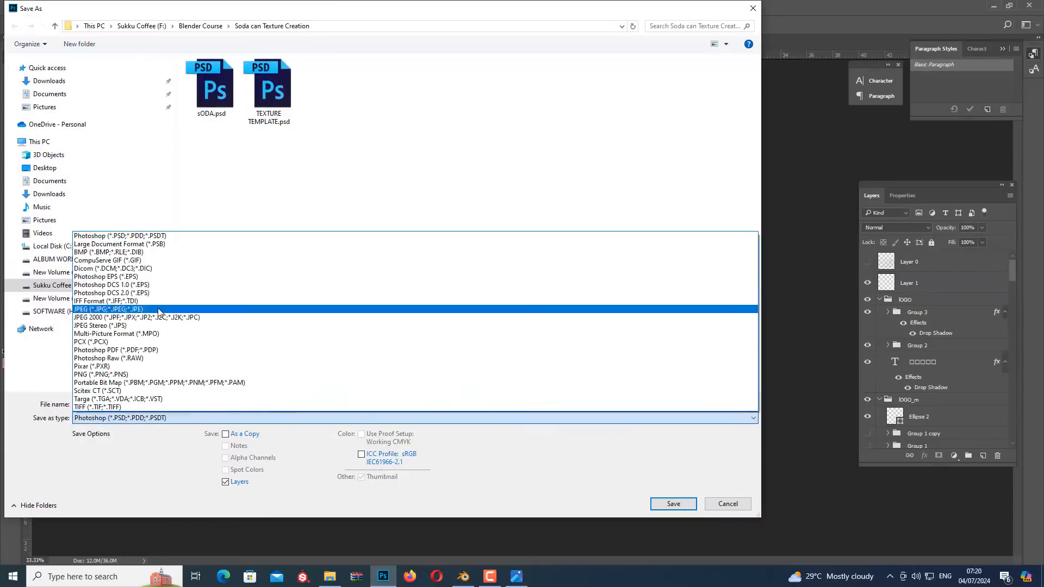
left_click(159, 307)
left_click(325, 84)
left_click(207, 404)
key("BackSpace")
key("BackSpace")
key("BackSpace")
key("BackSpace")
key("BackSpace")
key("BackSpace")
key("BackSpace")
key("BackSpace")
key("BackSpace")
type("Pin")
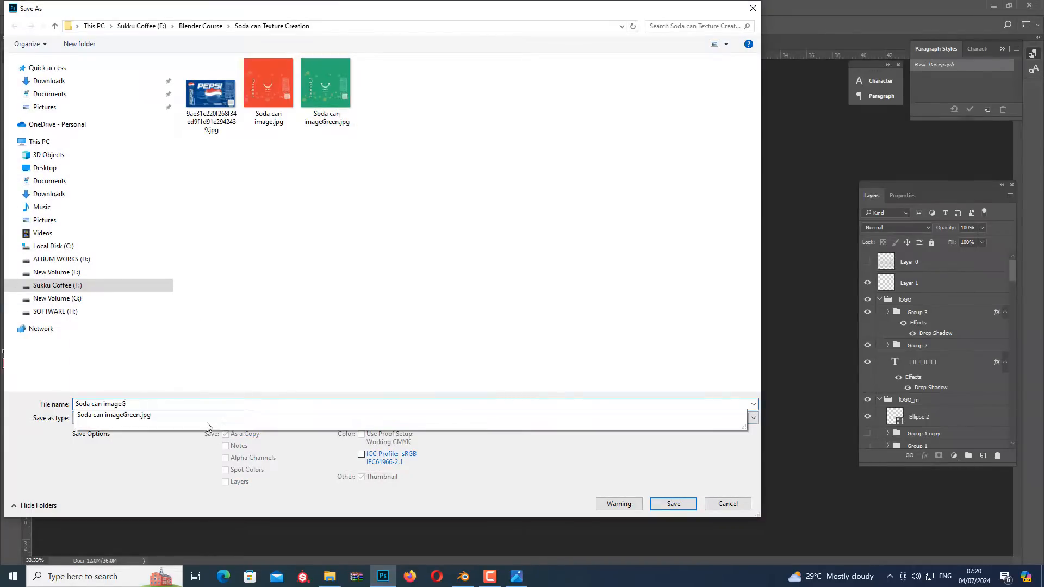
key("Return")
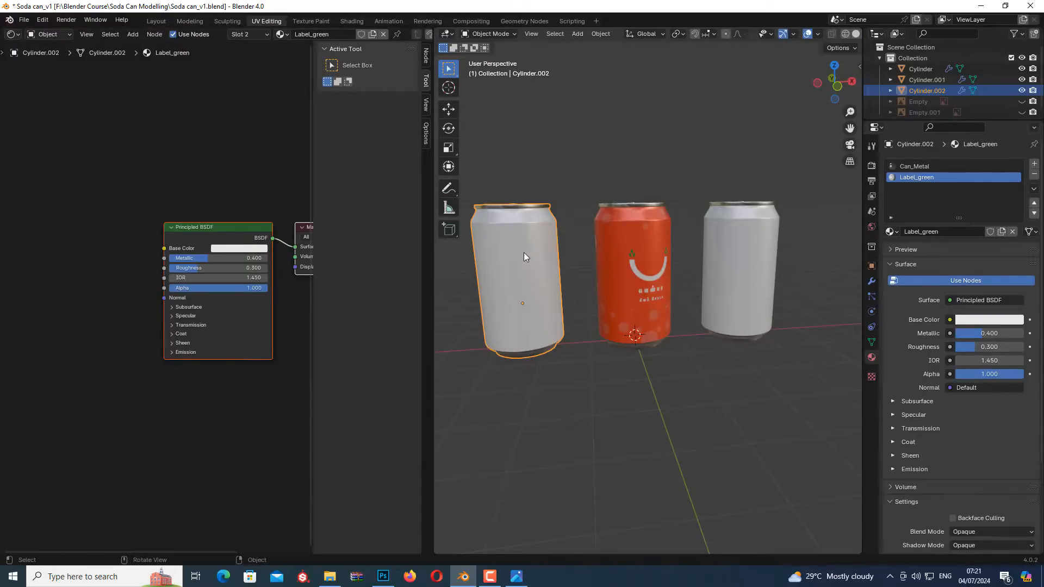
Feed the Label_green material's Base Color from a new Image Texture node using Soda can imageGreen.jpg from the Soda can Texture Creation folder
left_click_drag(164, 248, 129, 259)
left_click(106, 278)
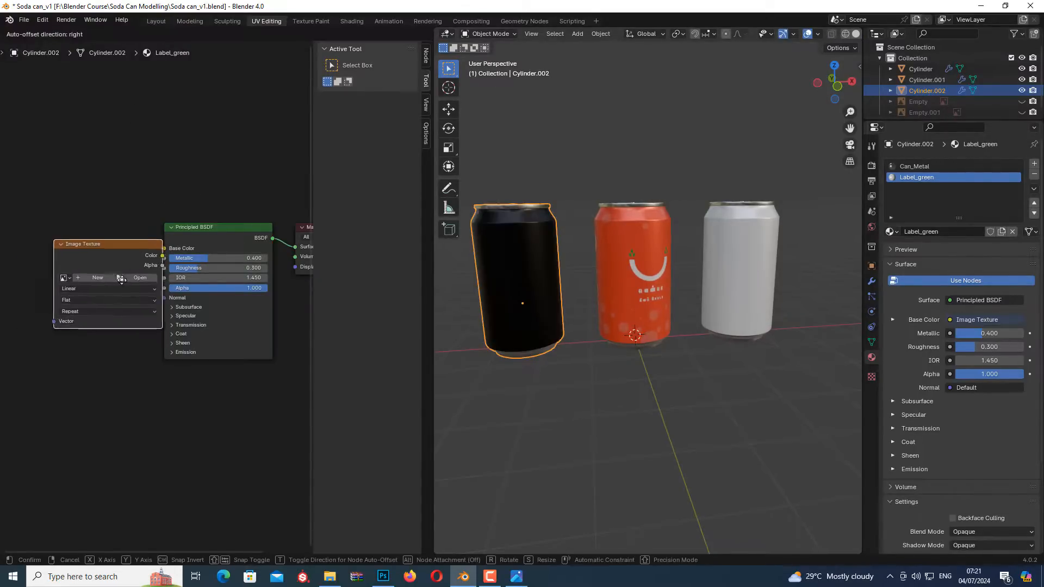
left_click(108, 272)
left_click(108, 274)
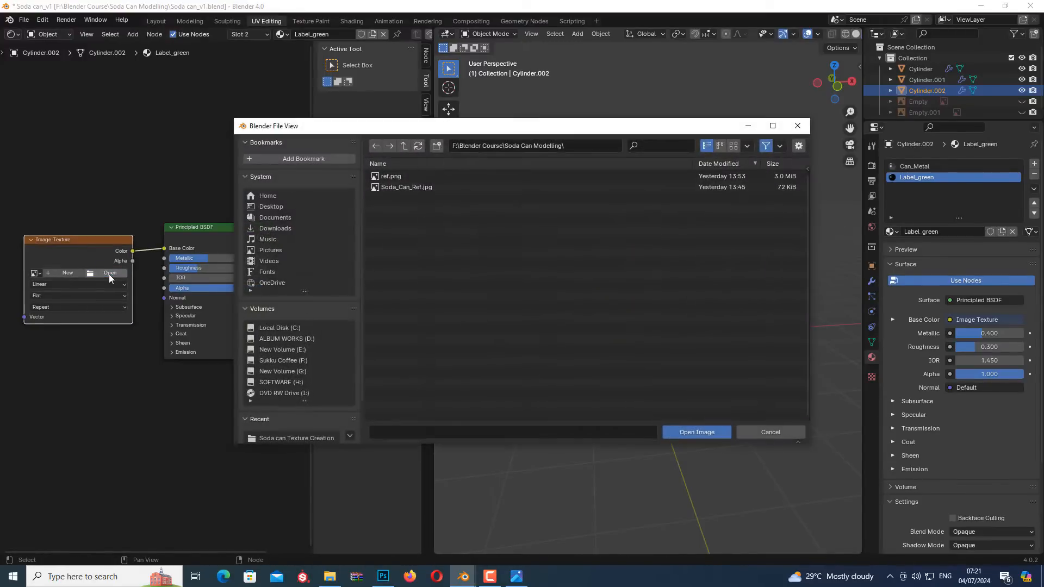
left_click(409, 151)
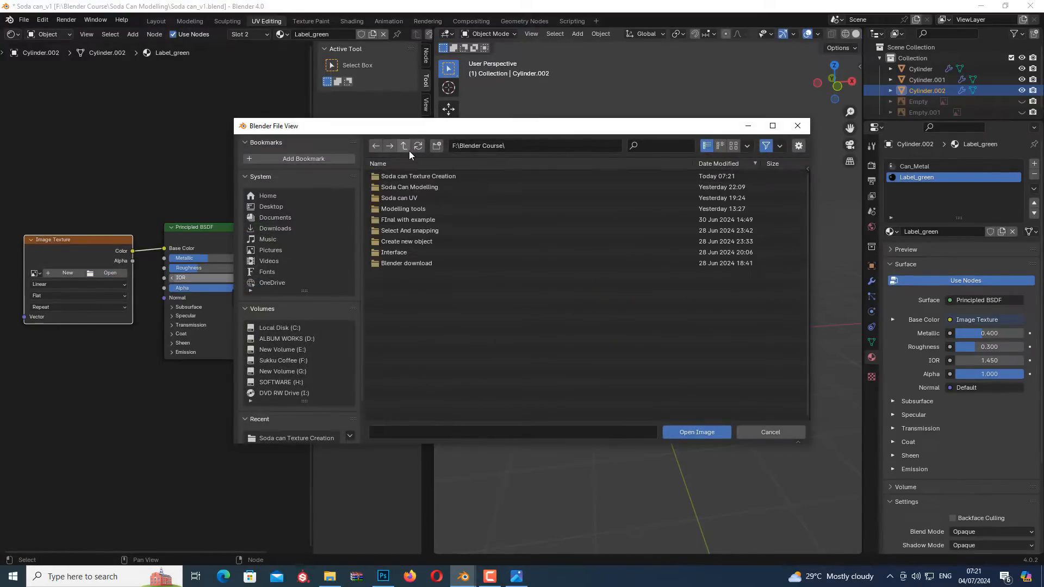
double_click(436, 177)
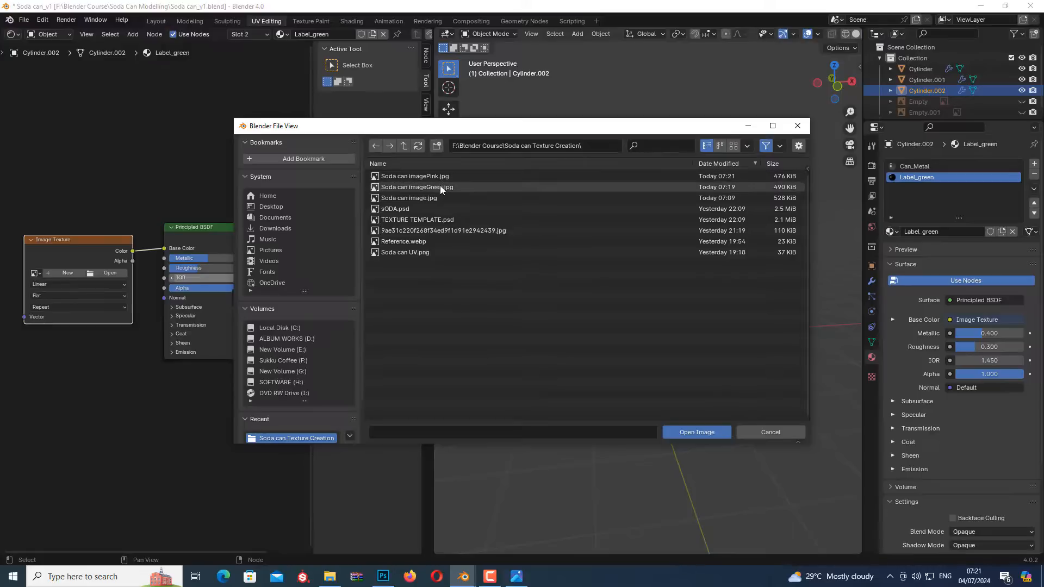
double_click(439, 186)
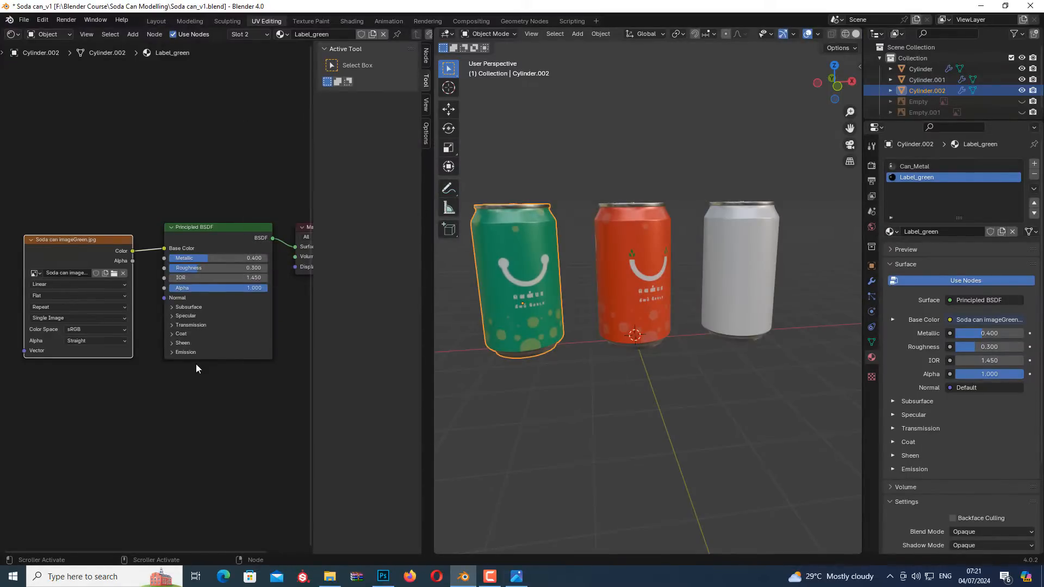
Feed the remaining white can's Label_Pink Base Color from a new Image Texture node using Soda can imagePink.jpg from the Soda can Texture Creation folder
left_click(734, 251)
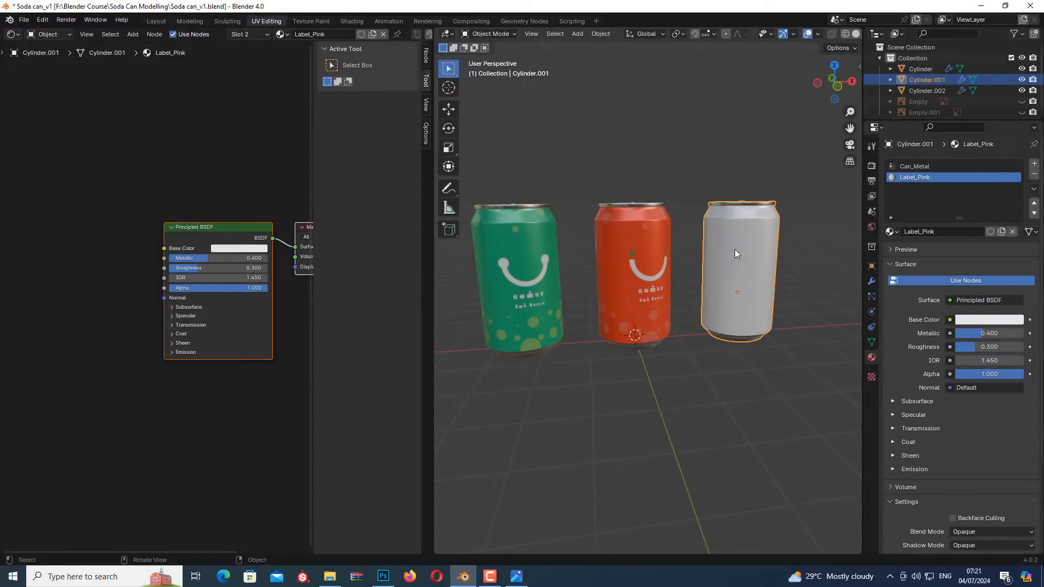
left_click_drag(164, 248, 73, 258)
left_click(88, 277)
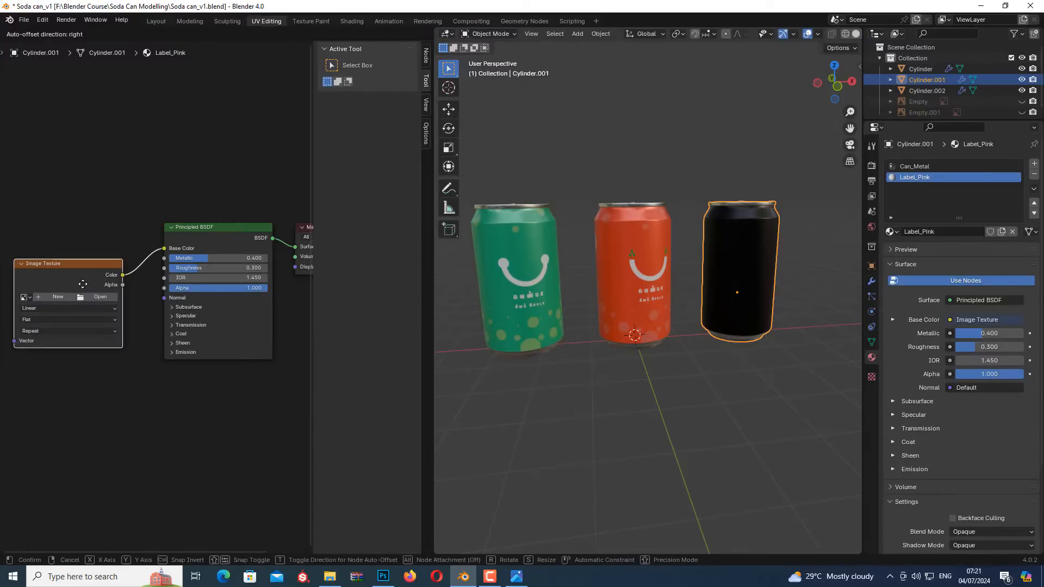
left_click(104, 284)
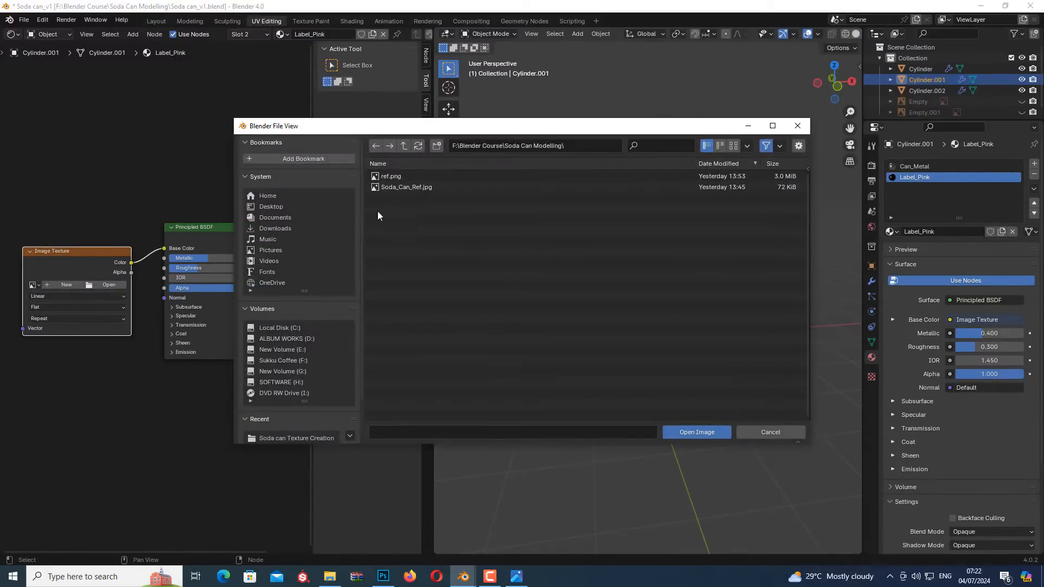
left_click(404, 146)
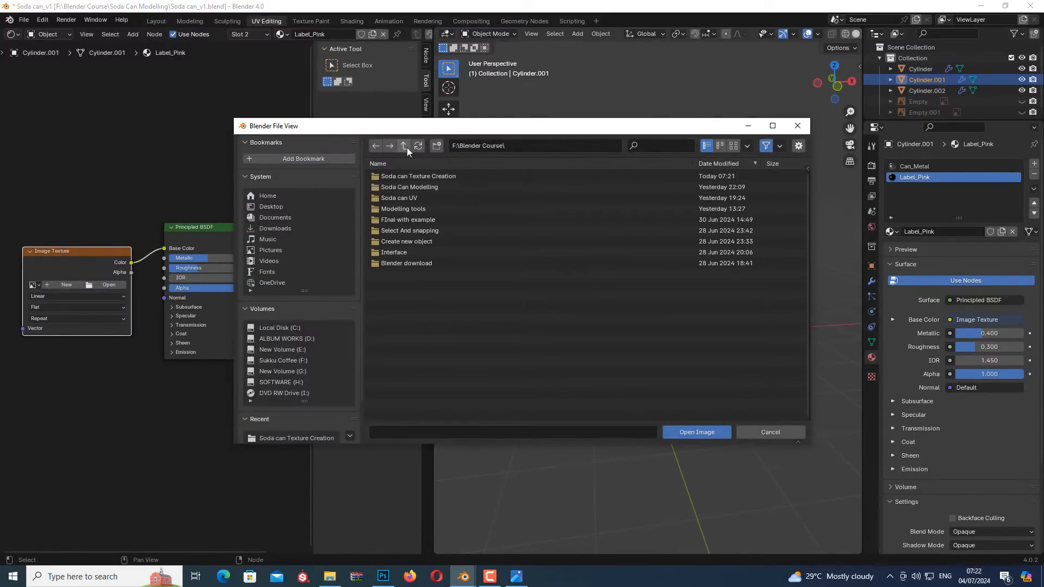
double_click(415, 176)
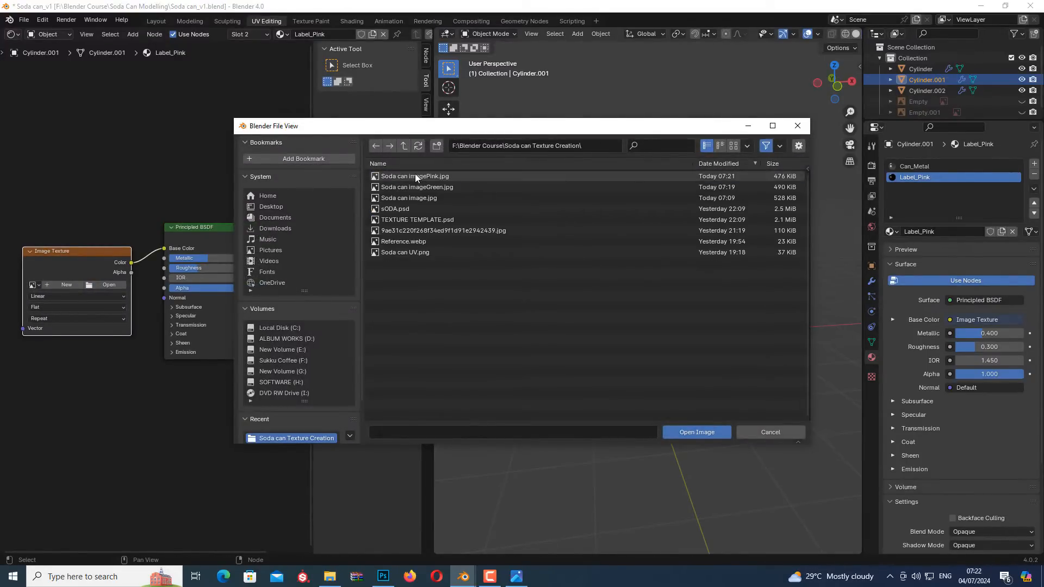
double_click(450, 175)
left_click(673, 406)
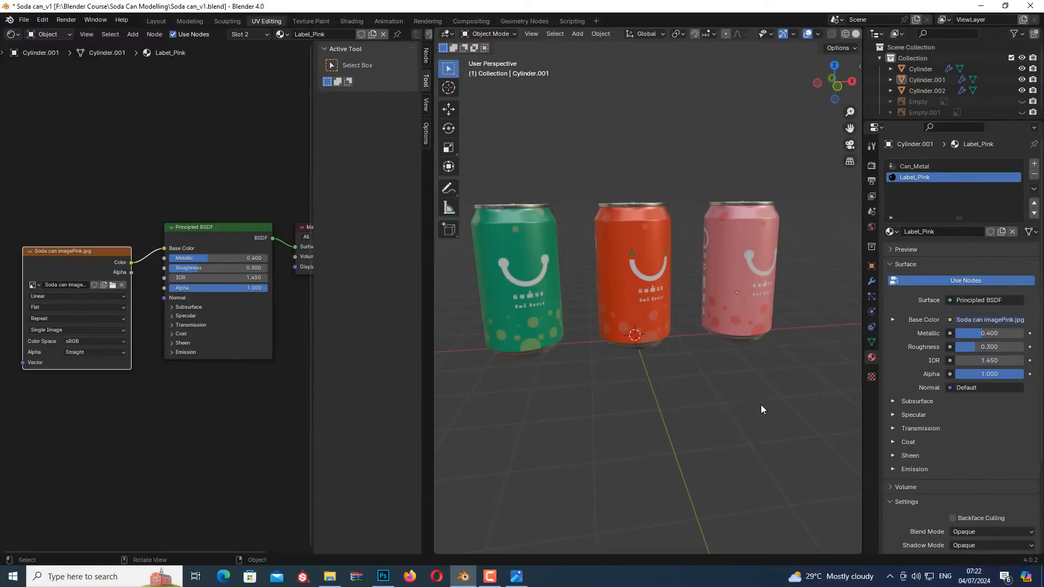
middle_click_drag(761, 404, 694, 410)
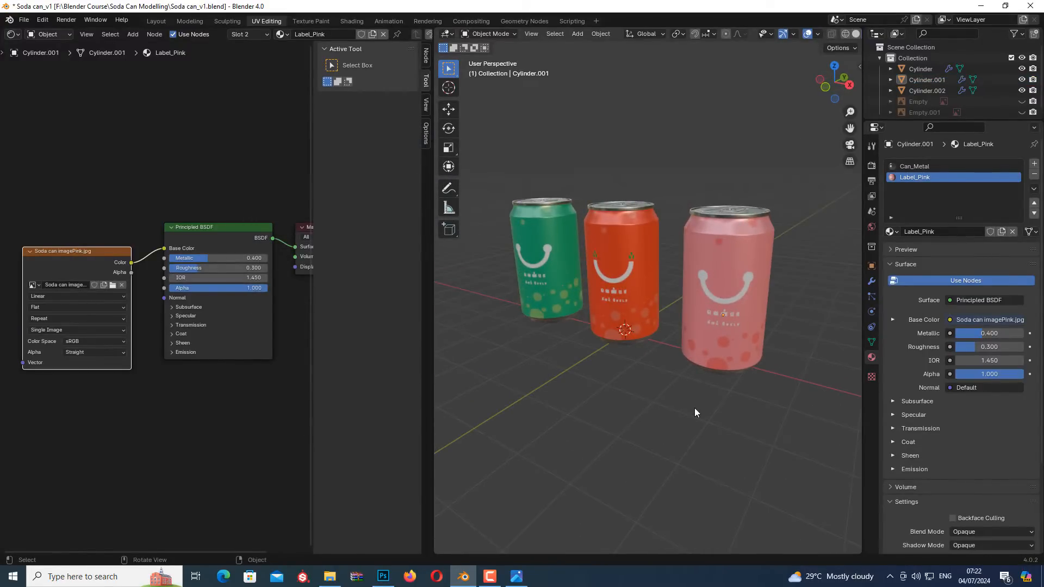